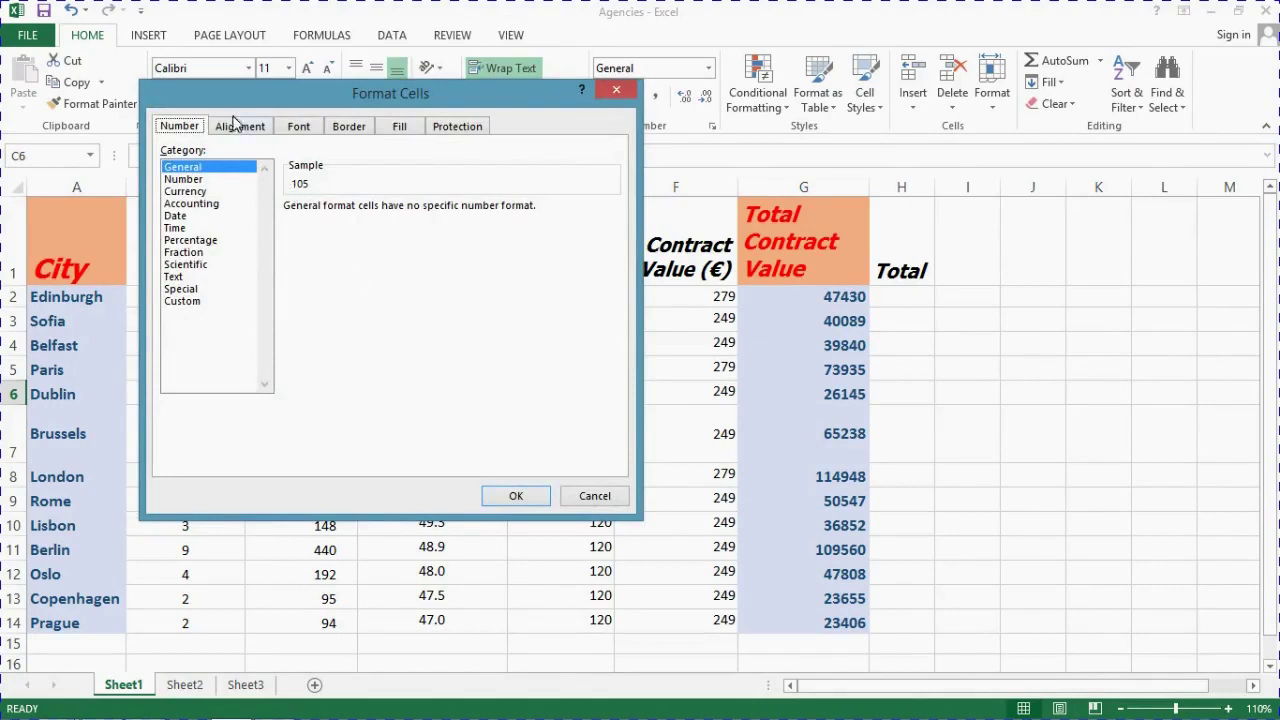
Step: Set the horizontal alignment of cell C6, Dublin's contracts value, to Center
click(237, 131)
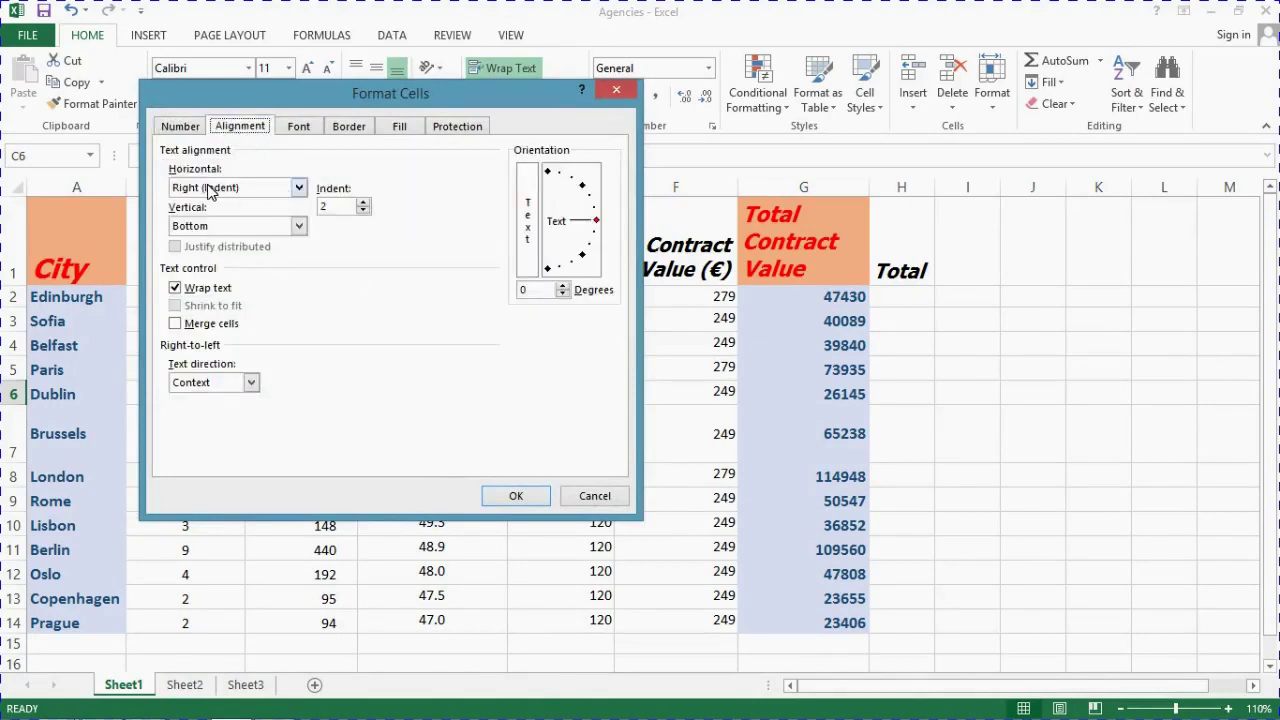
click(299, 188)
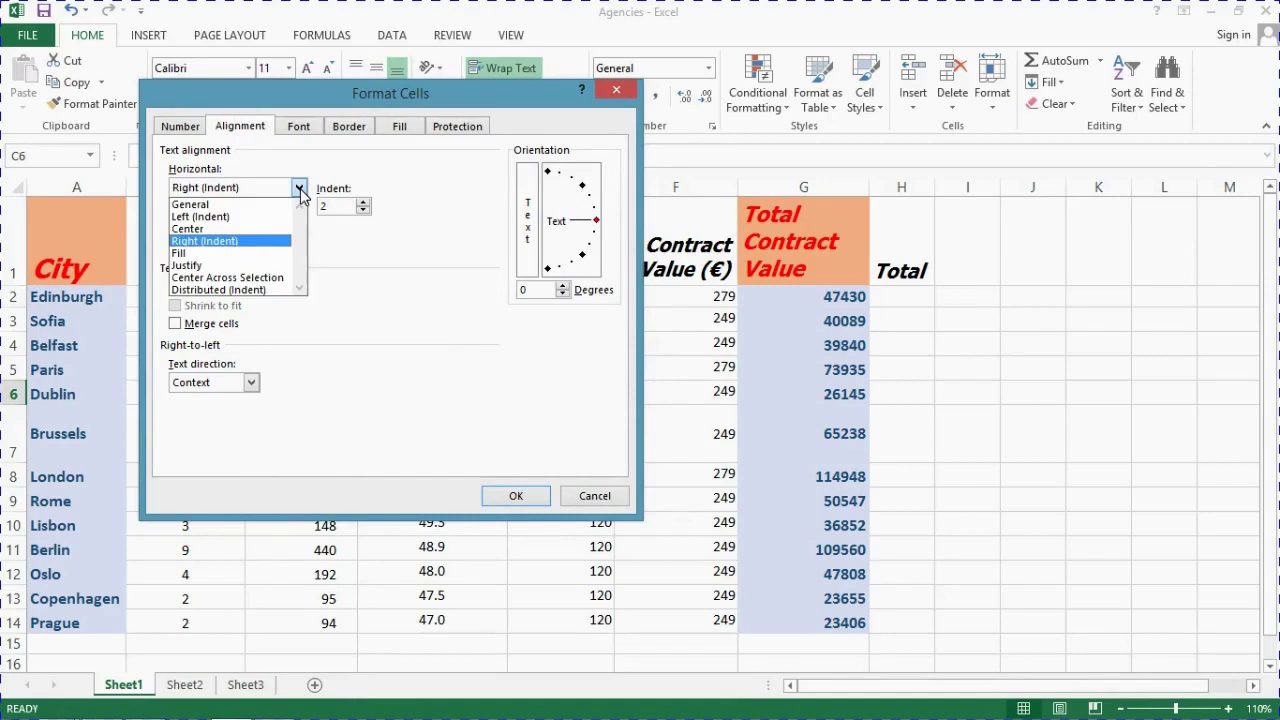
click(231, 230)
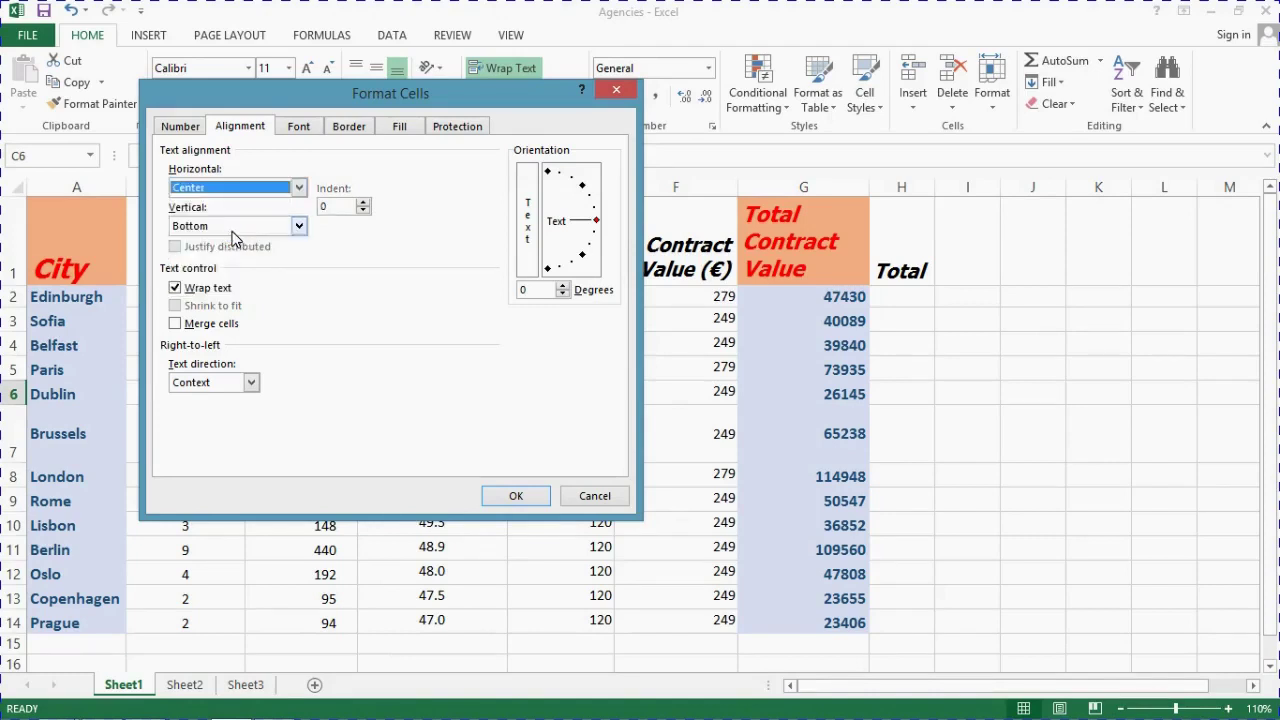
click(510, 497)
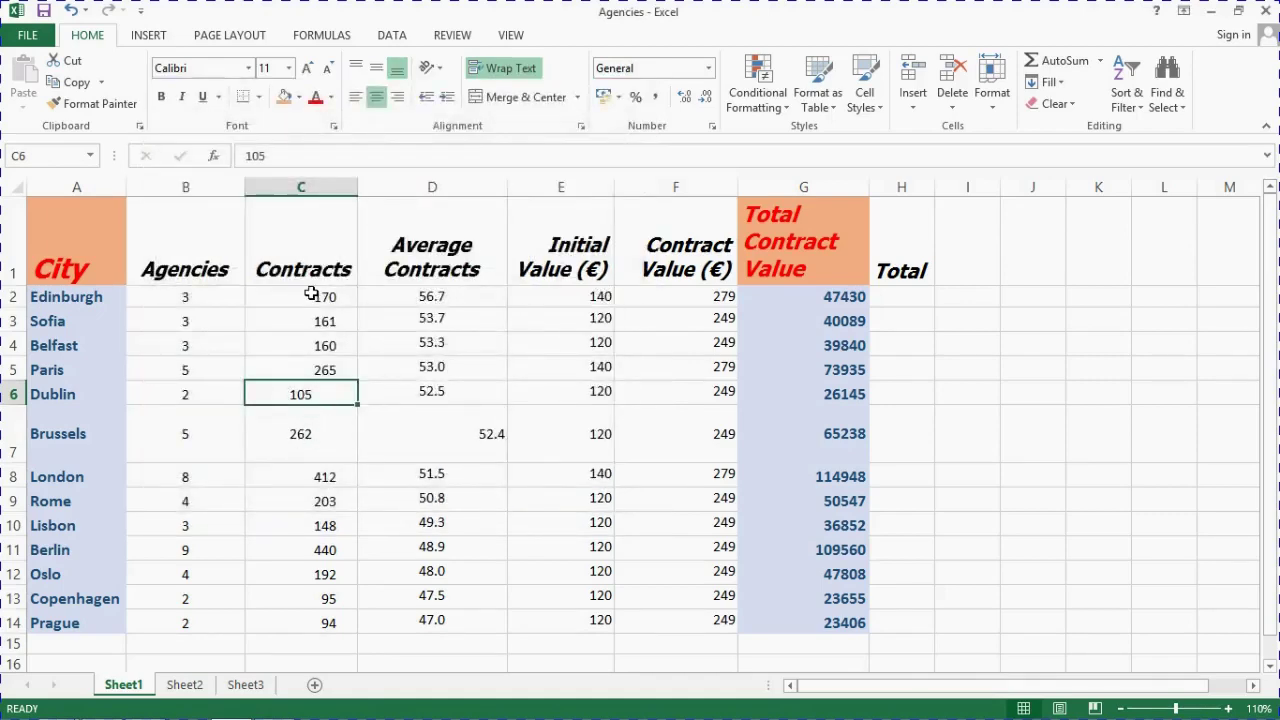
Step: Center the Contracts values in C2:C14 horizontally through the cell formatting options
drag(311, 297, 318, 618)
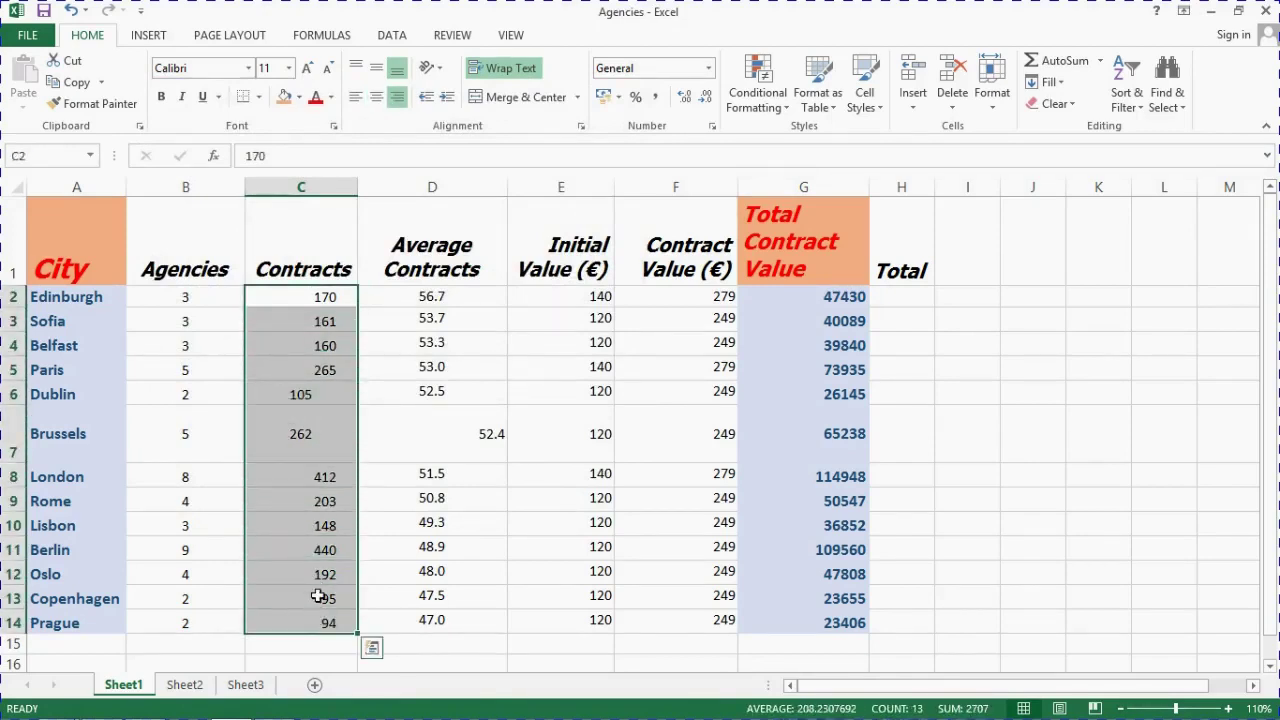
right_click(317, 571)
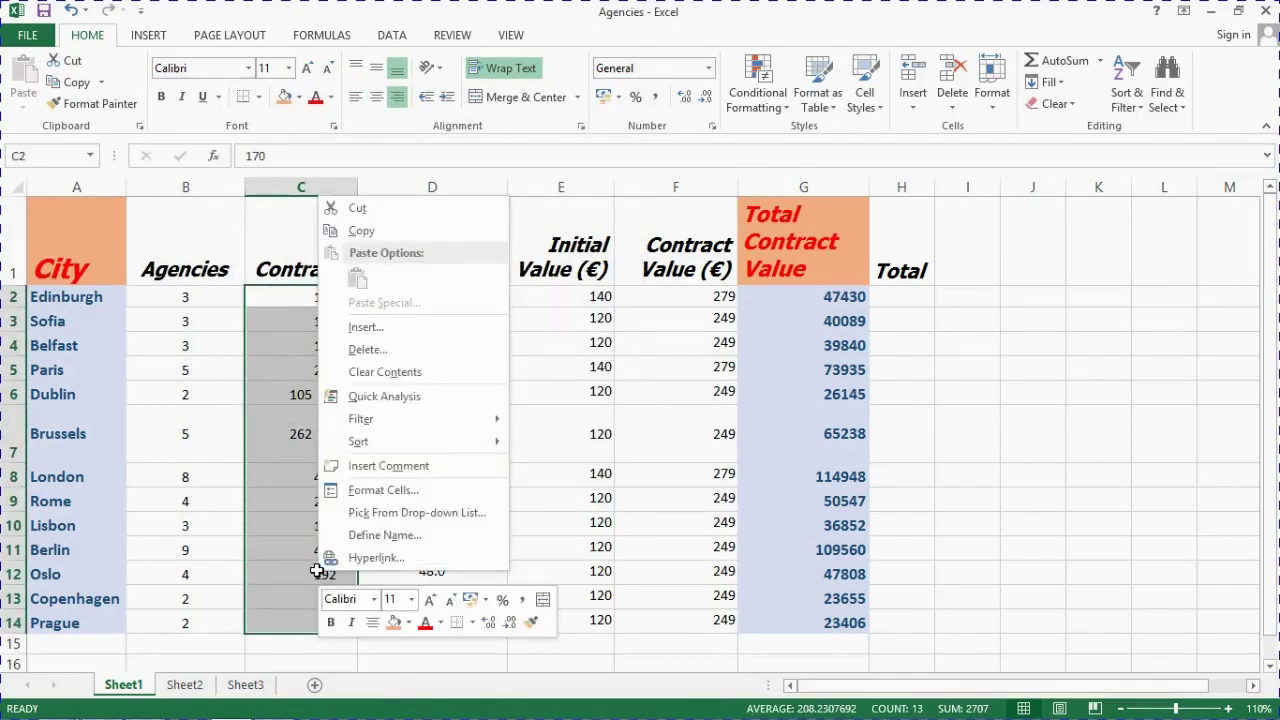
click(388, 493)
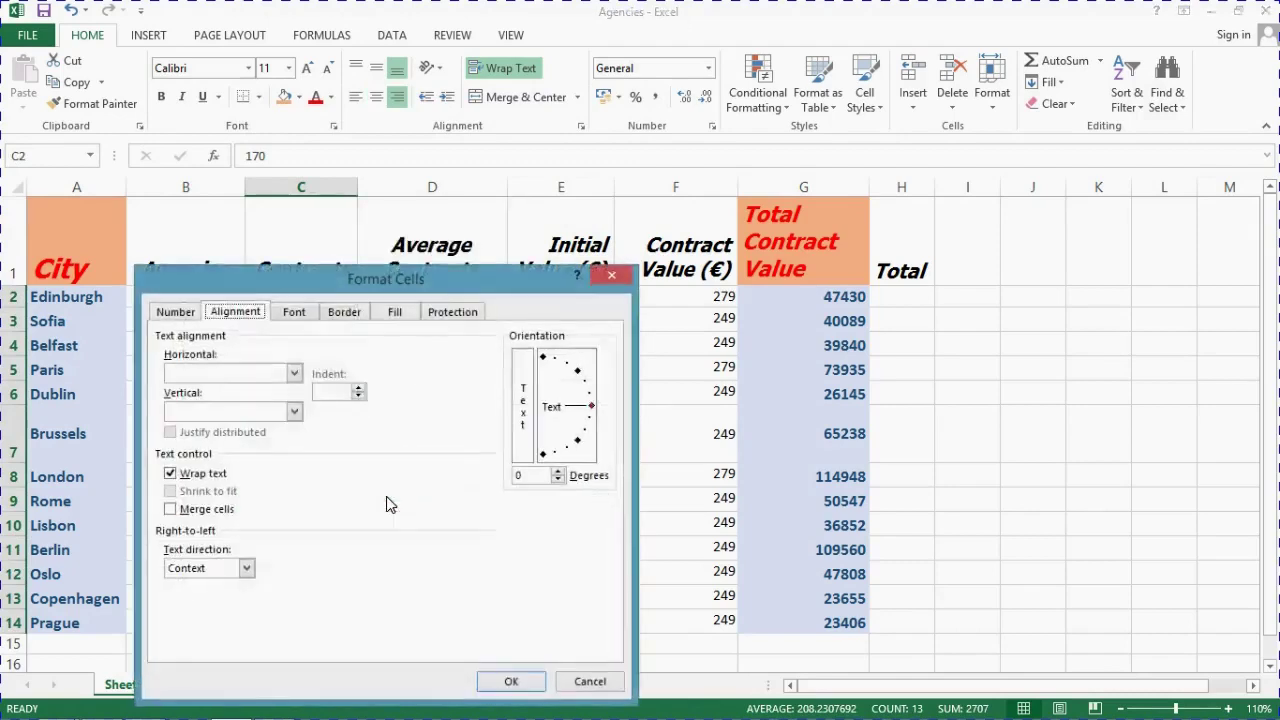
click(294, 373)
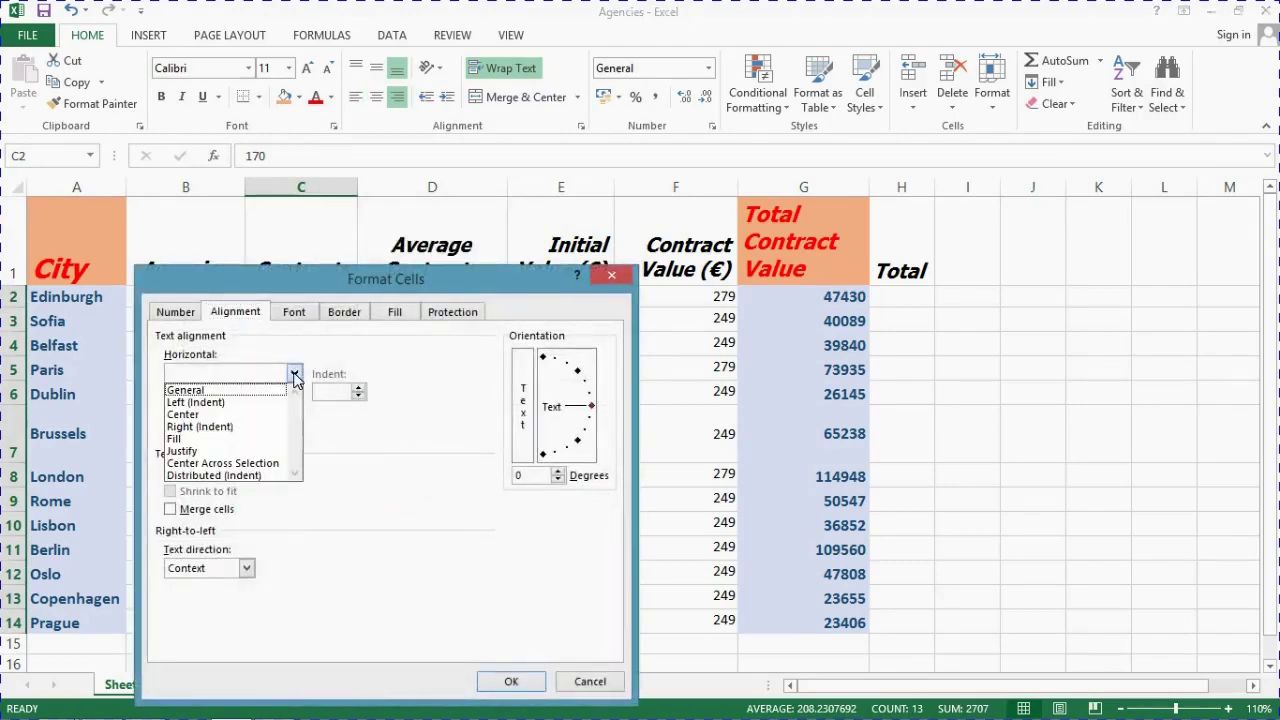
click(242, 414)
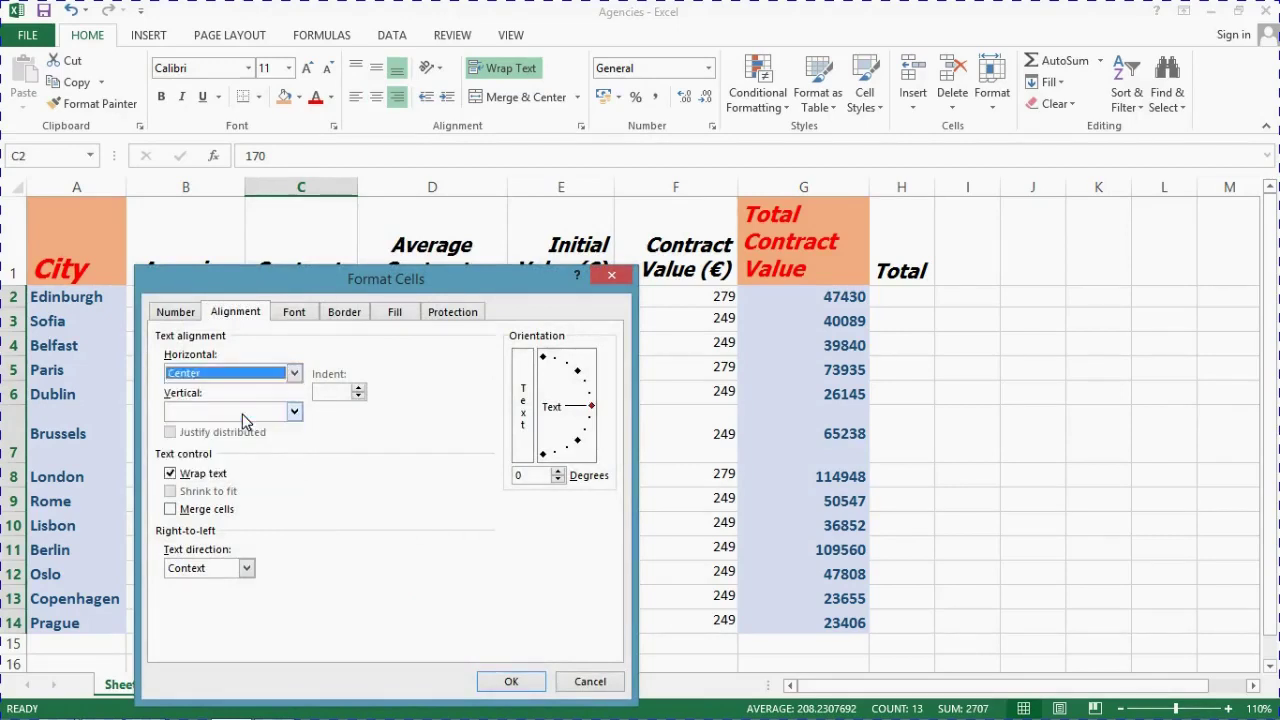
click(503, 683)
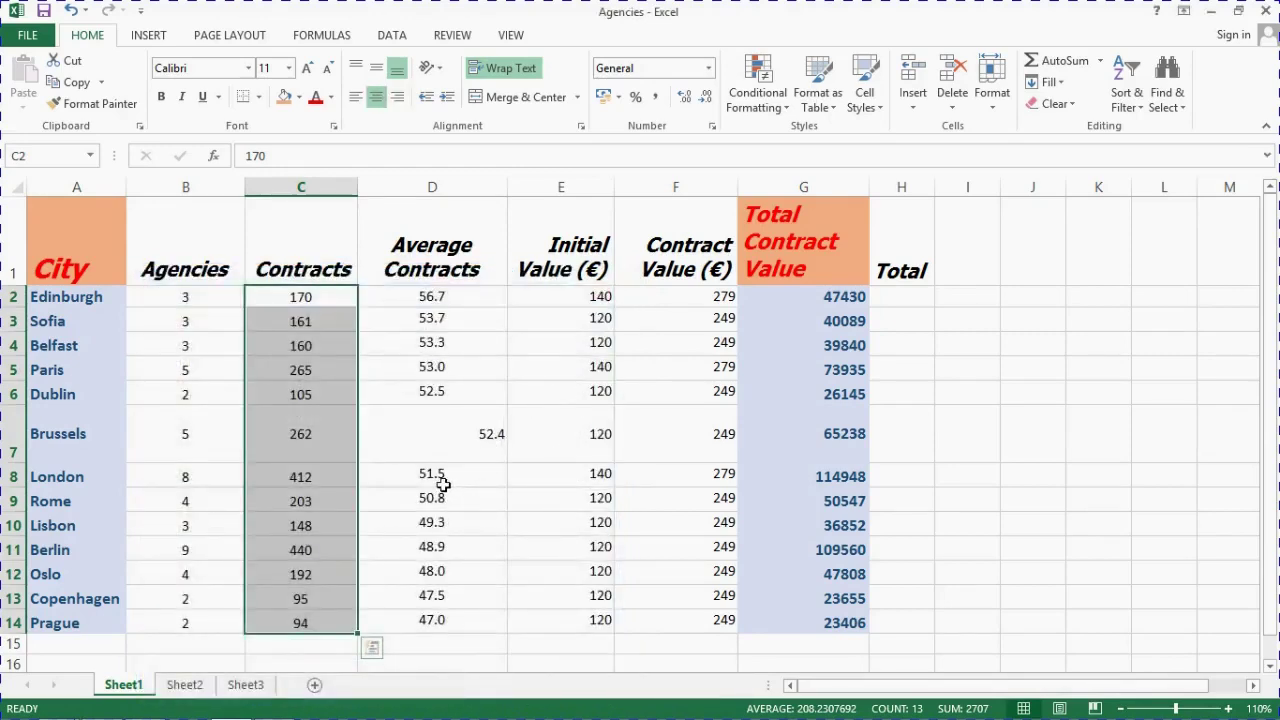
Step: Center the Average Contracts values in D2:D14 horizontally through the cell formatting options
click(438, 296)
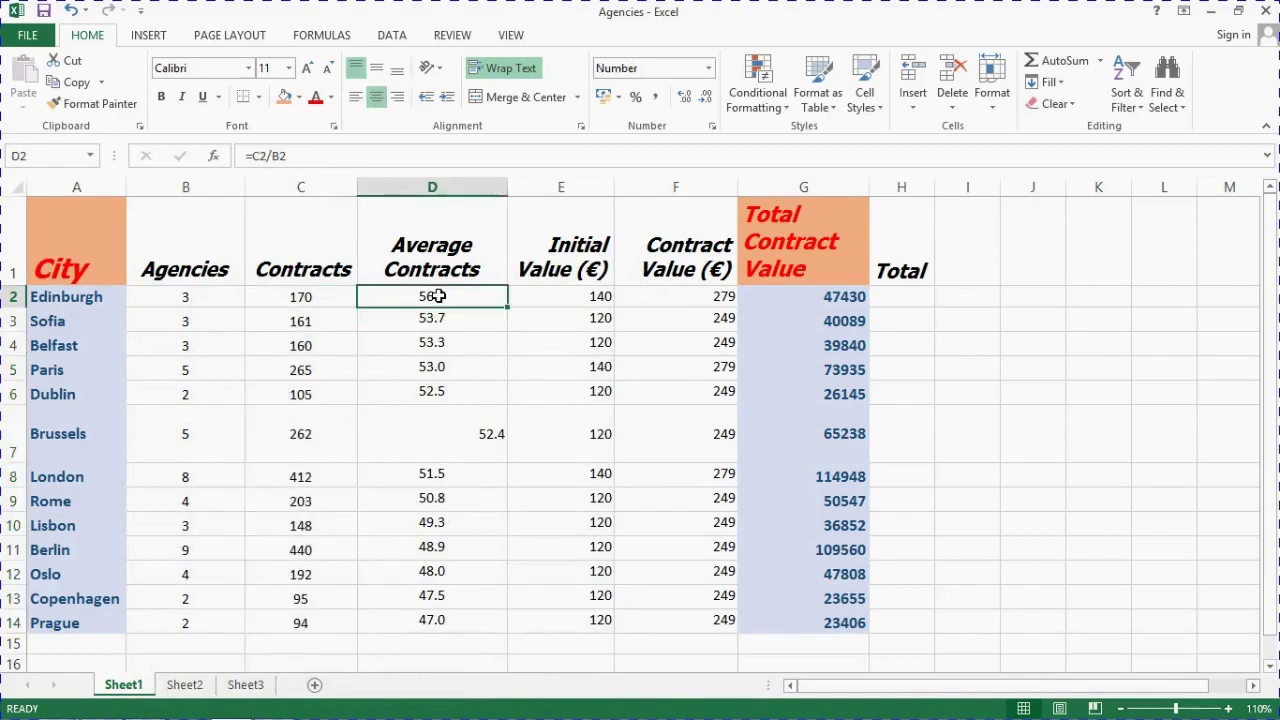
drag(438, 296, 497, 615)
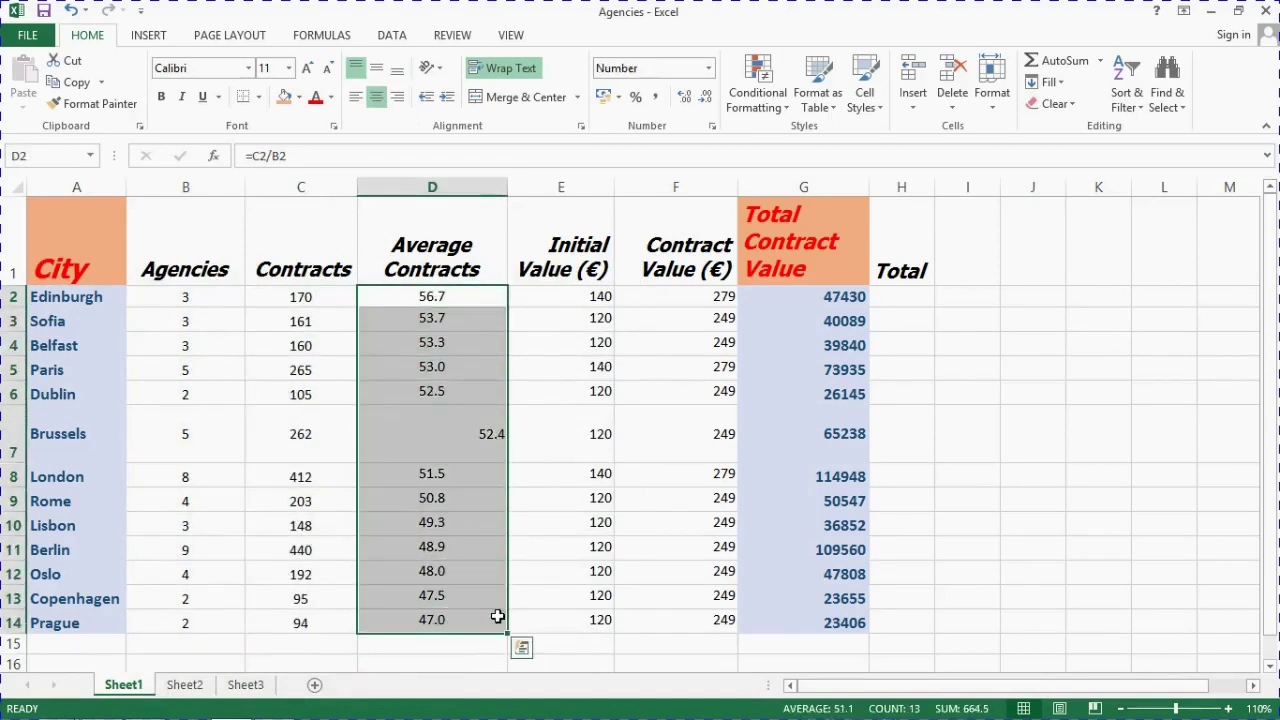
right_click(459, 454)
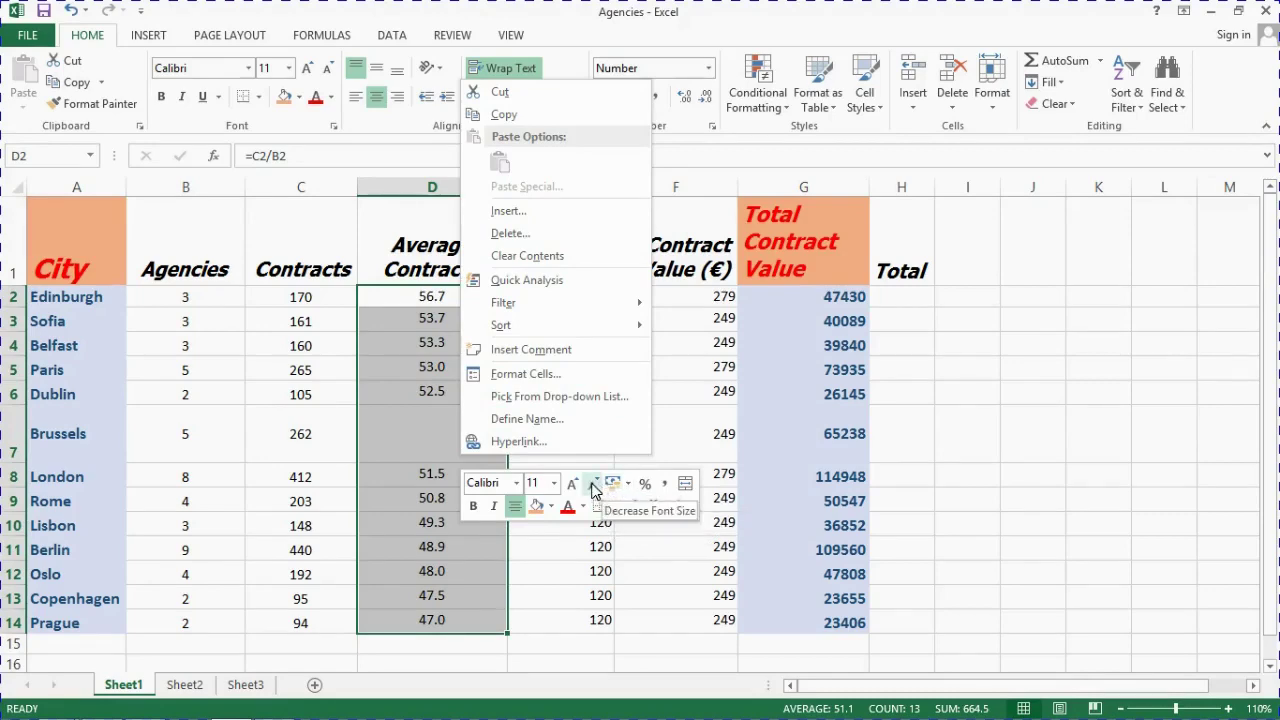
click(524, 375)
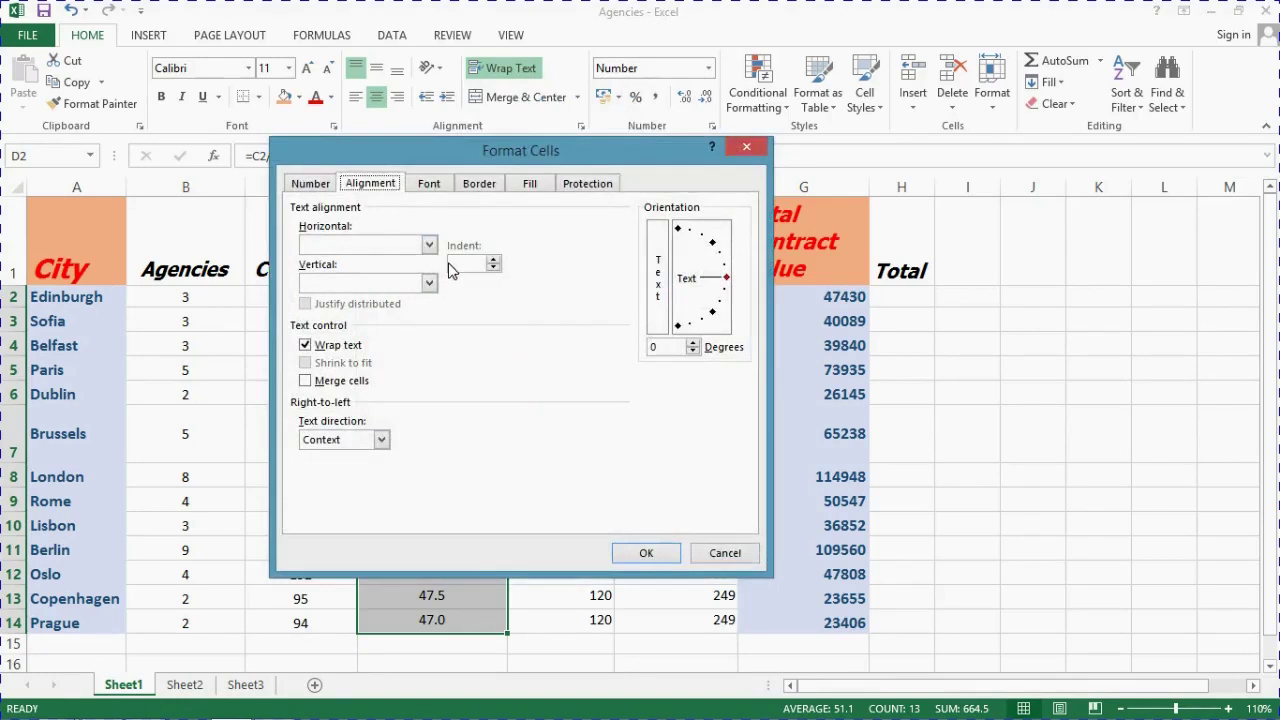
click(430, 245)
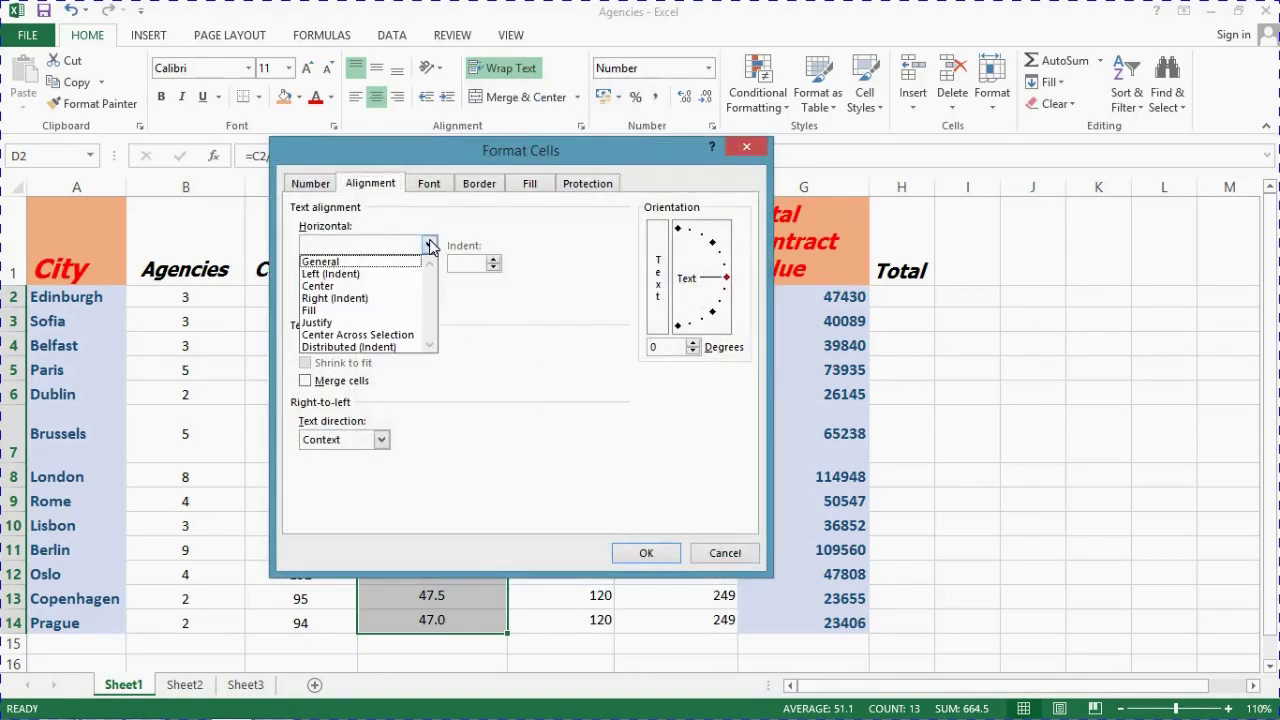
click(376, 287)
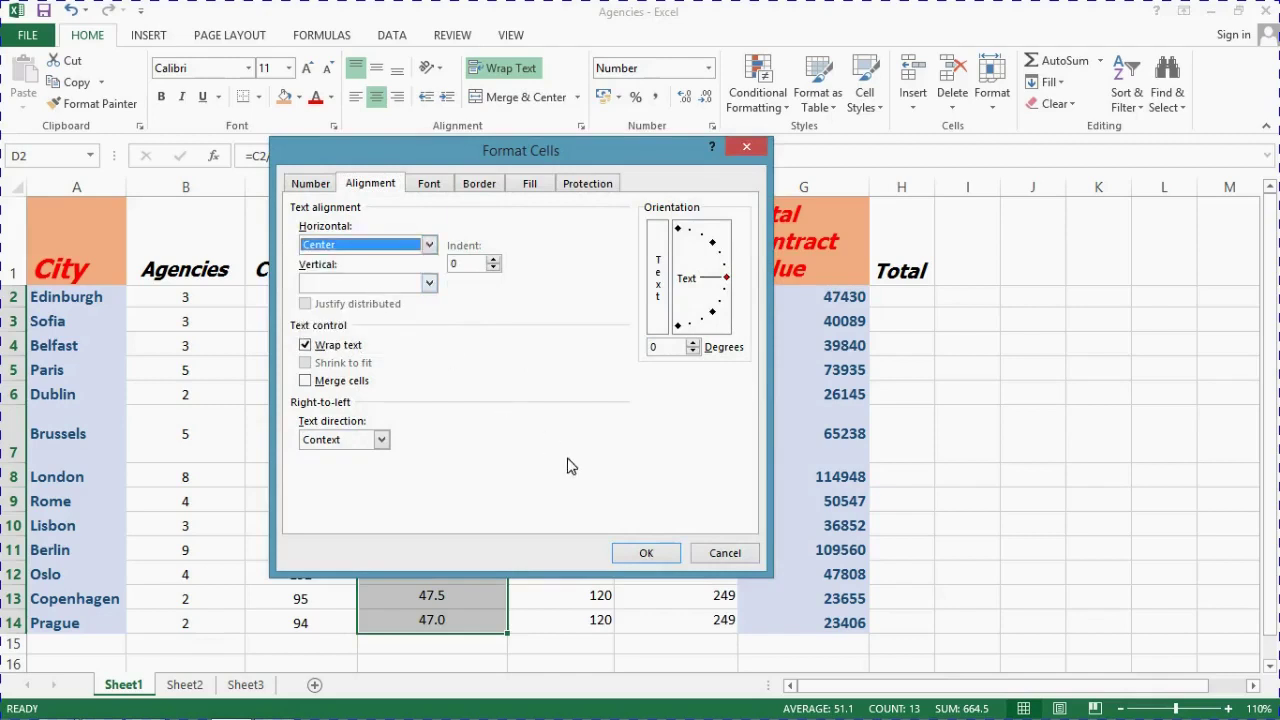
click(646, 555)
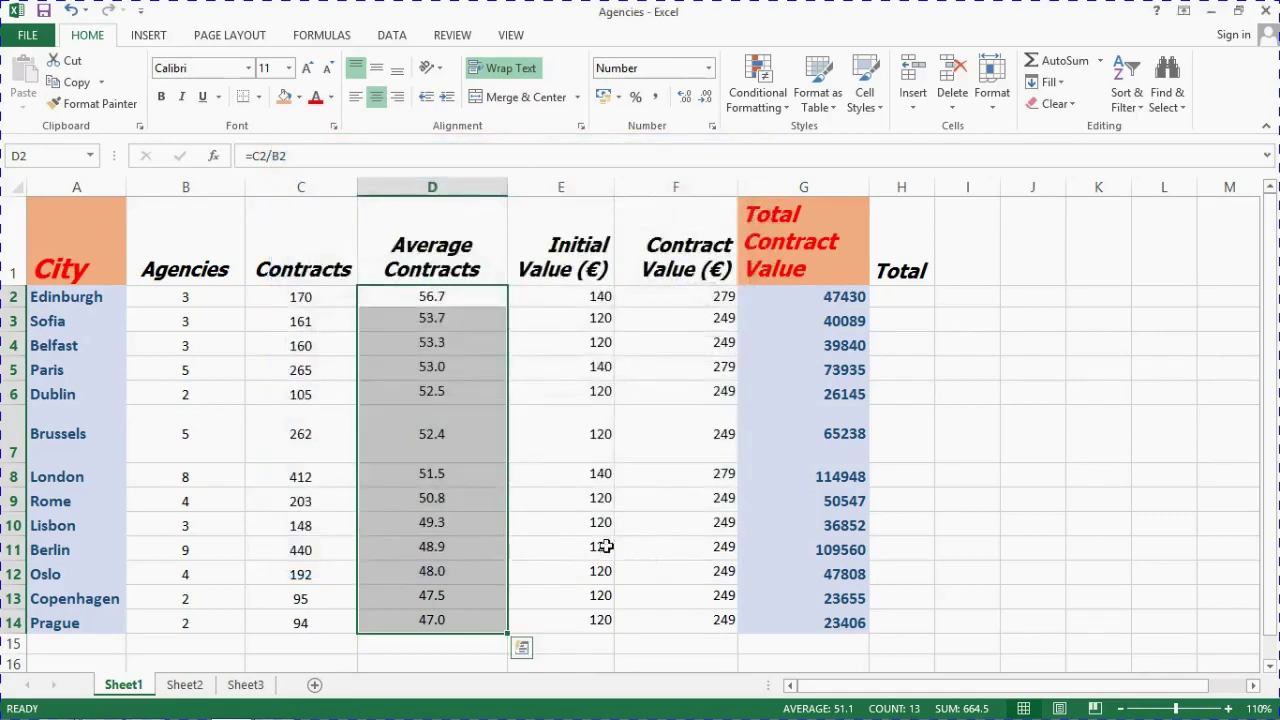
click(574, 531)
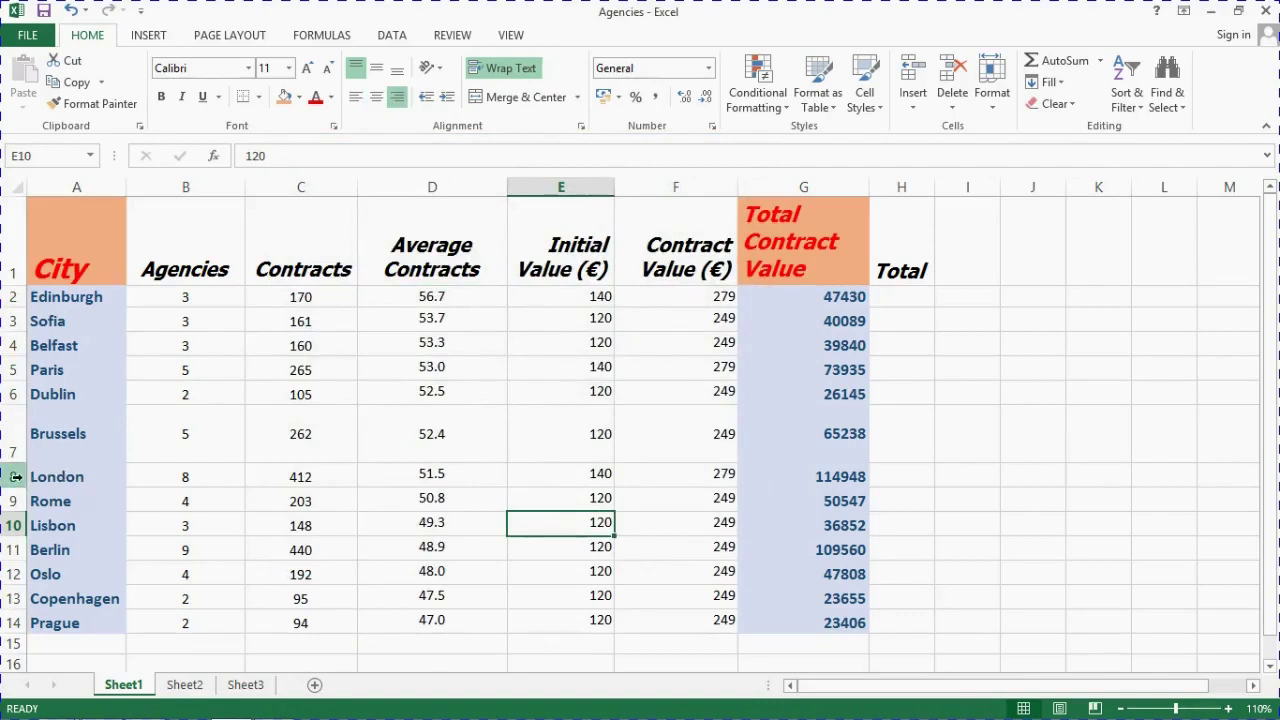
Step: Check the row height of the London row without changing it
click(16, 477)
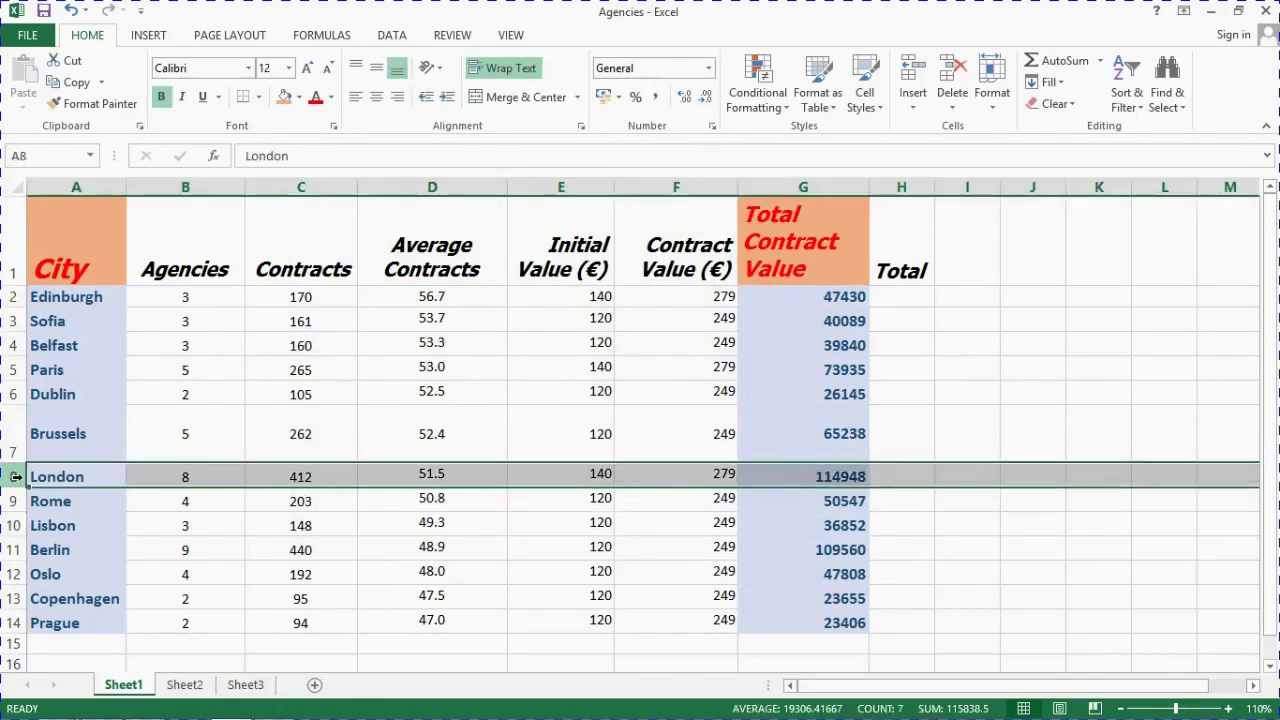
right_click(16, 477)
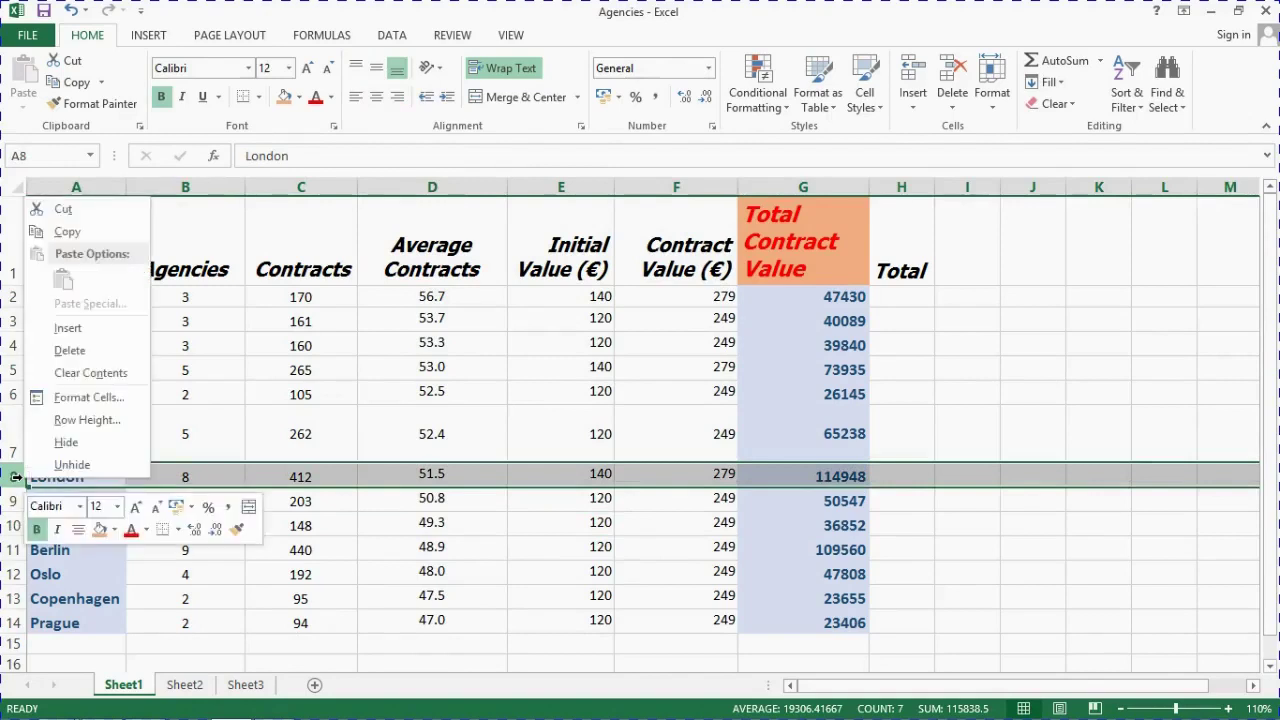
click(87, 422)
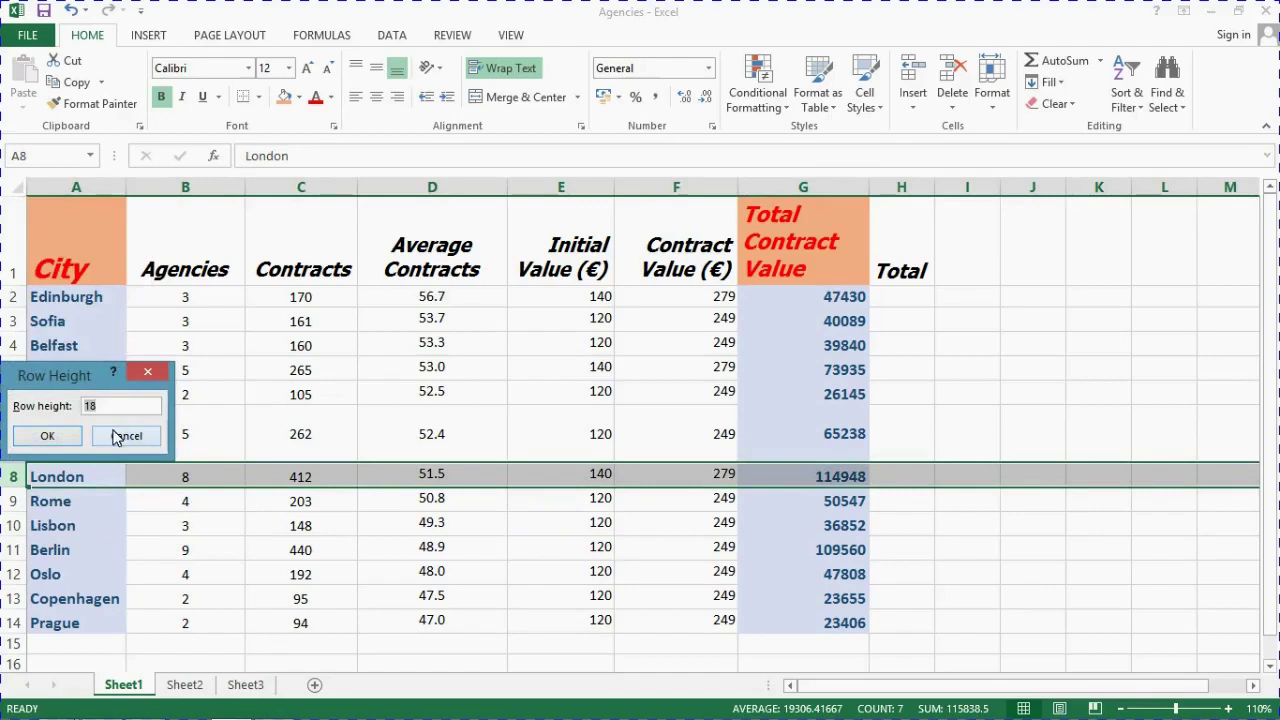
click(116, 438)
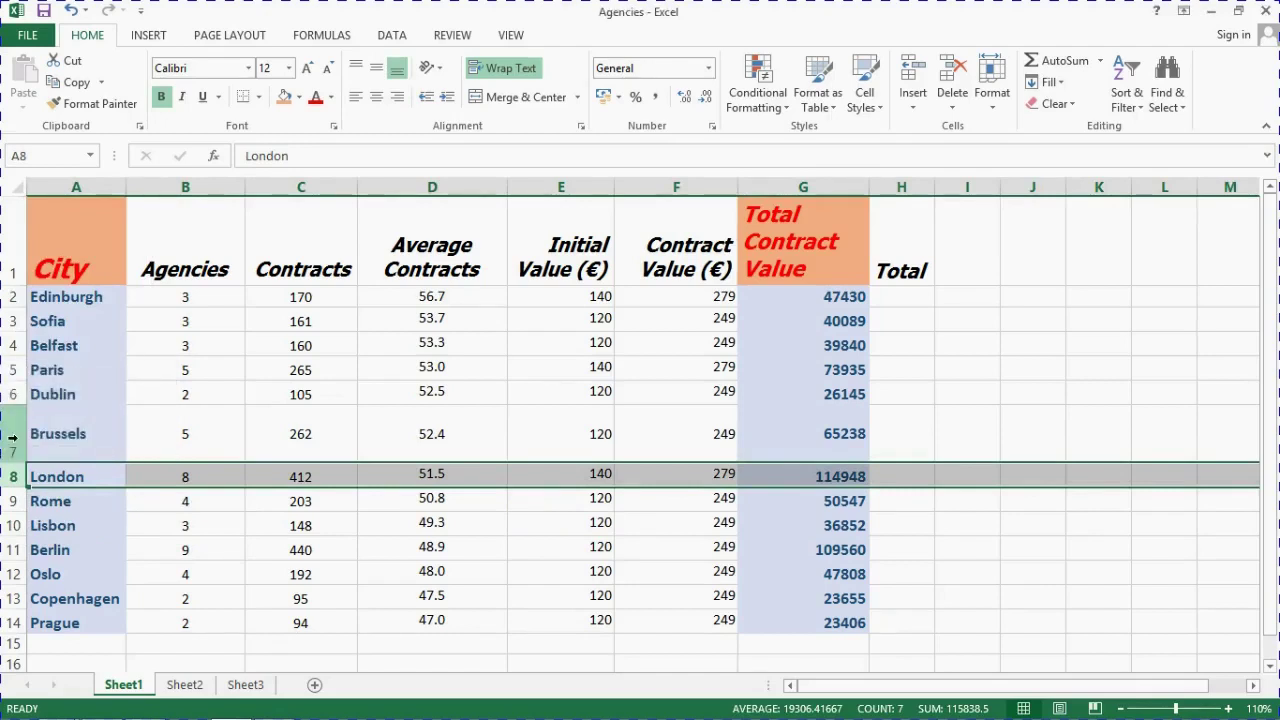
Step: Set the height of the Brussels row to 18 and clear the row selection
click(12, 437)
right_click(12, 437)
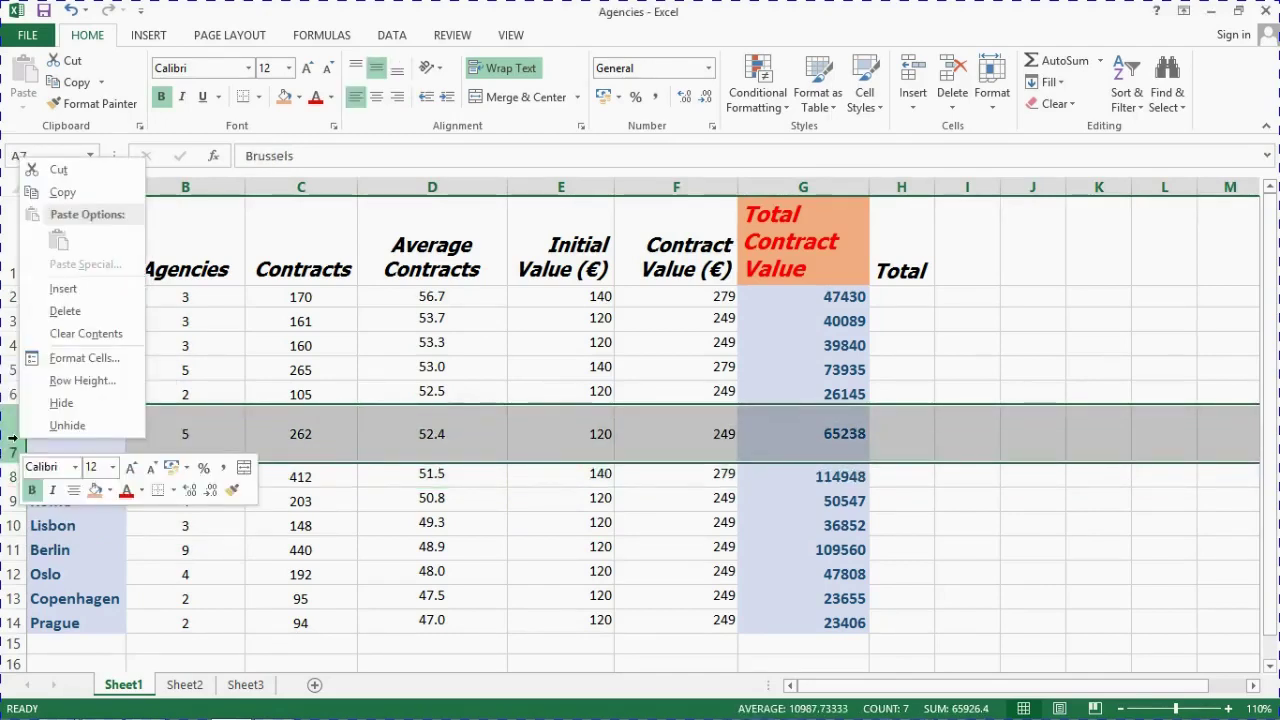
click(60, 376)
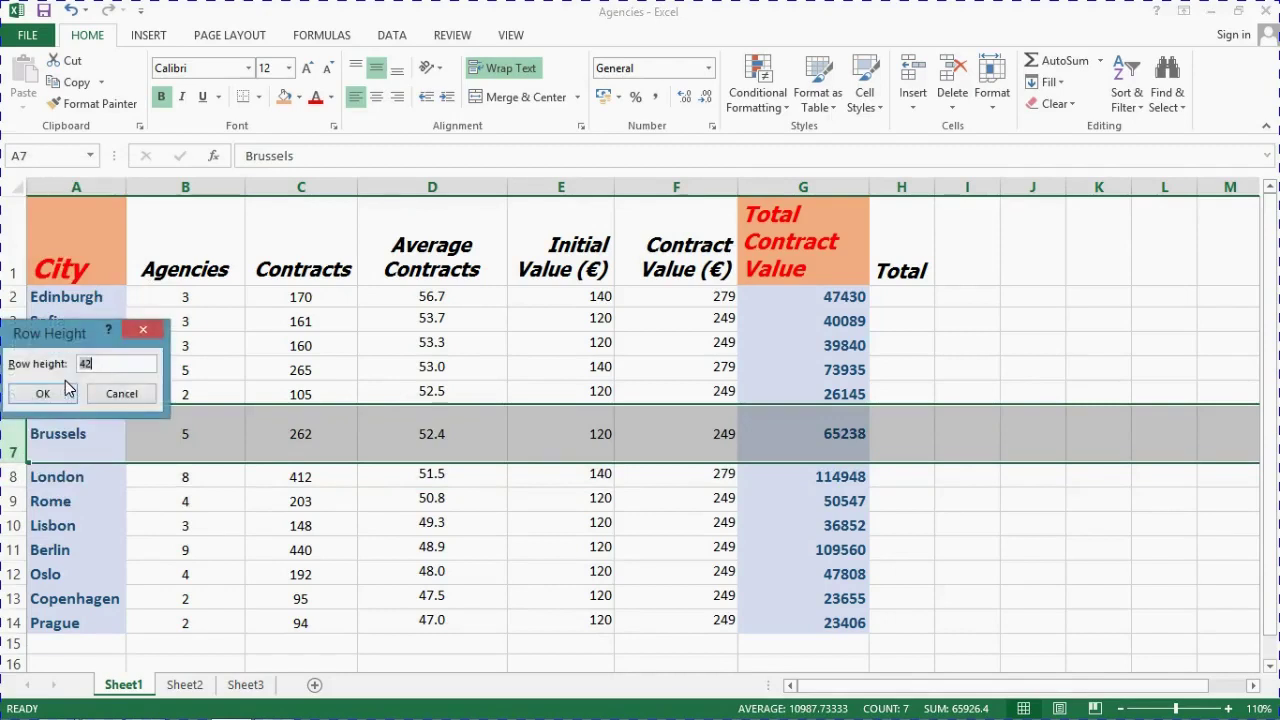
key(BackSpace)
text(18)
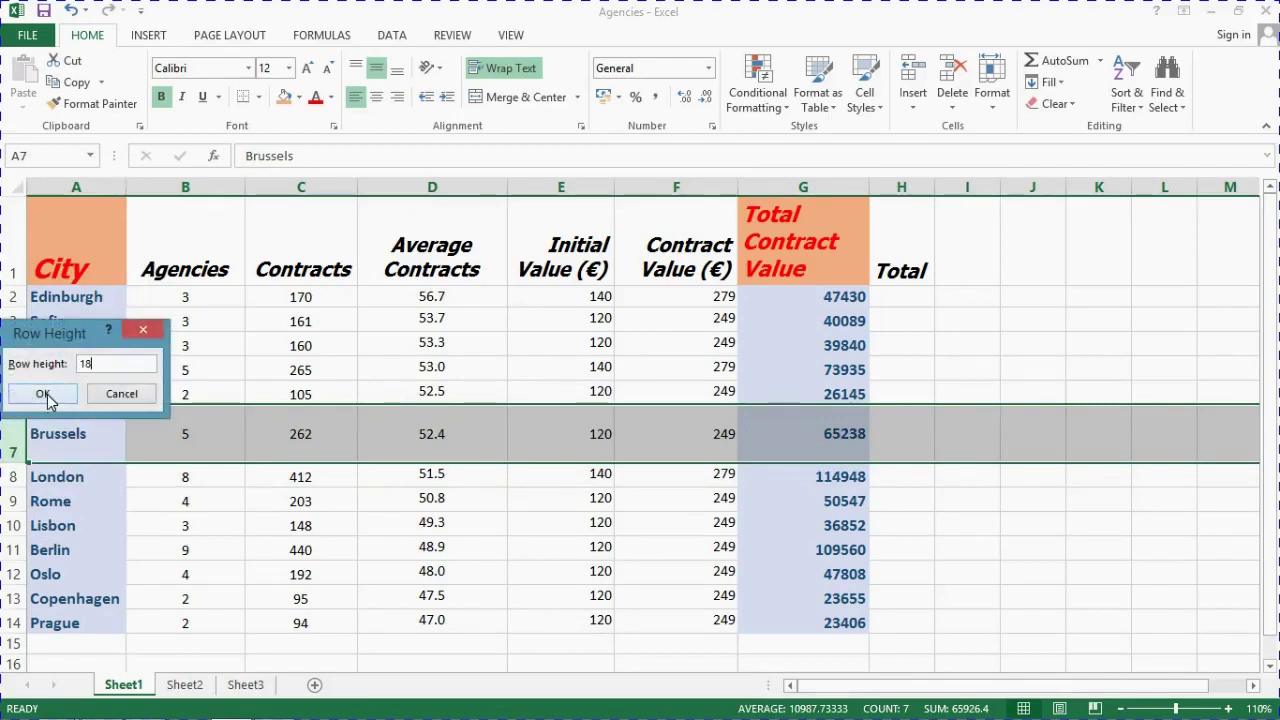
click(46, 394)
click(271, 466)
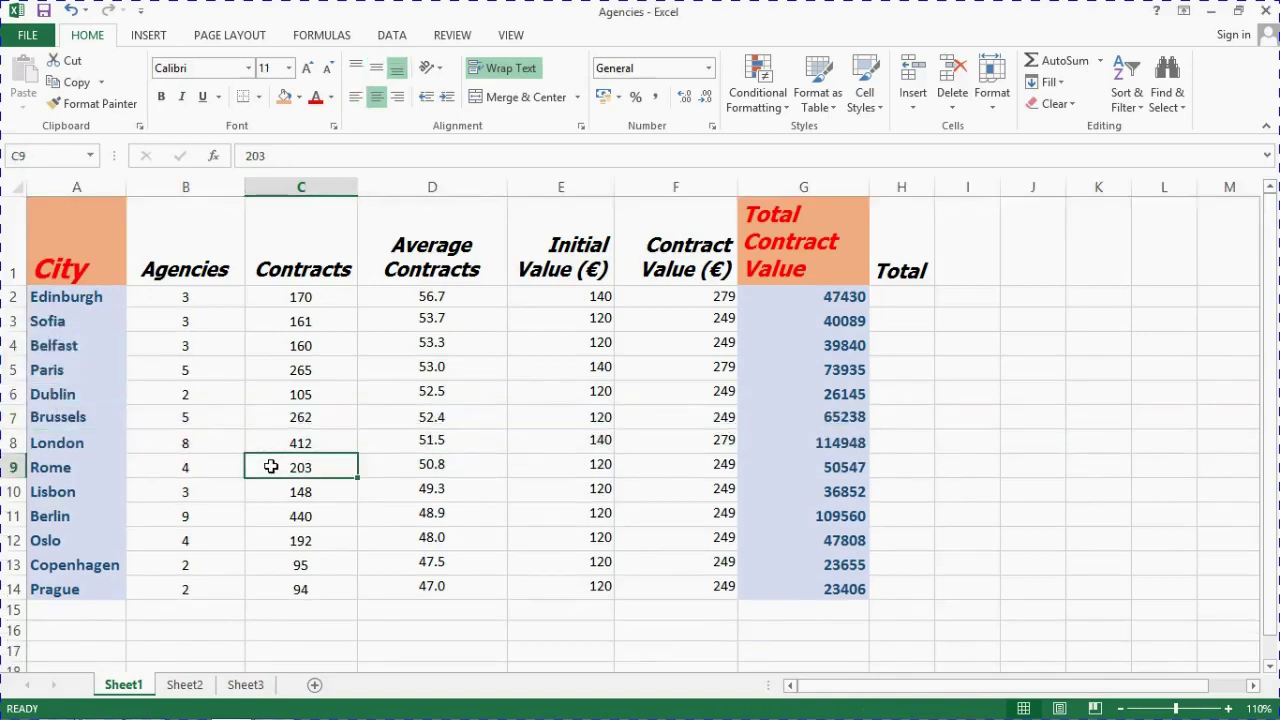
click(947, 505)
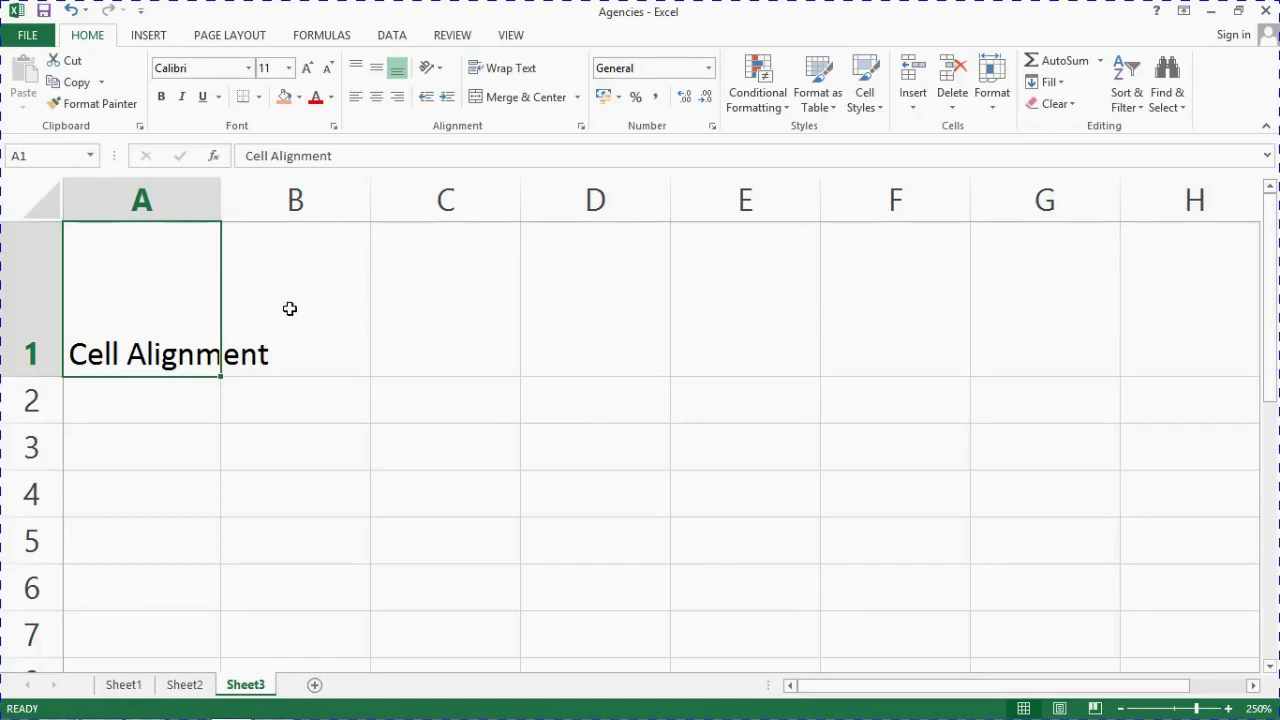
Step: On Sheet3, wrap the text in cell A1 and, after trying a narrower column A, widen the column to fit the text on one line
click(510, 68)
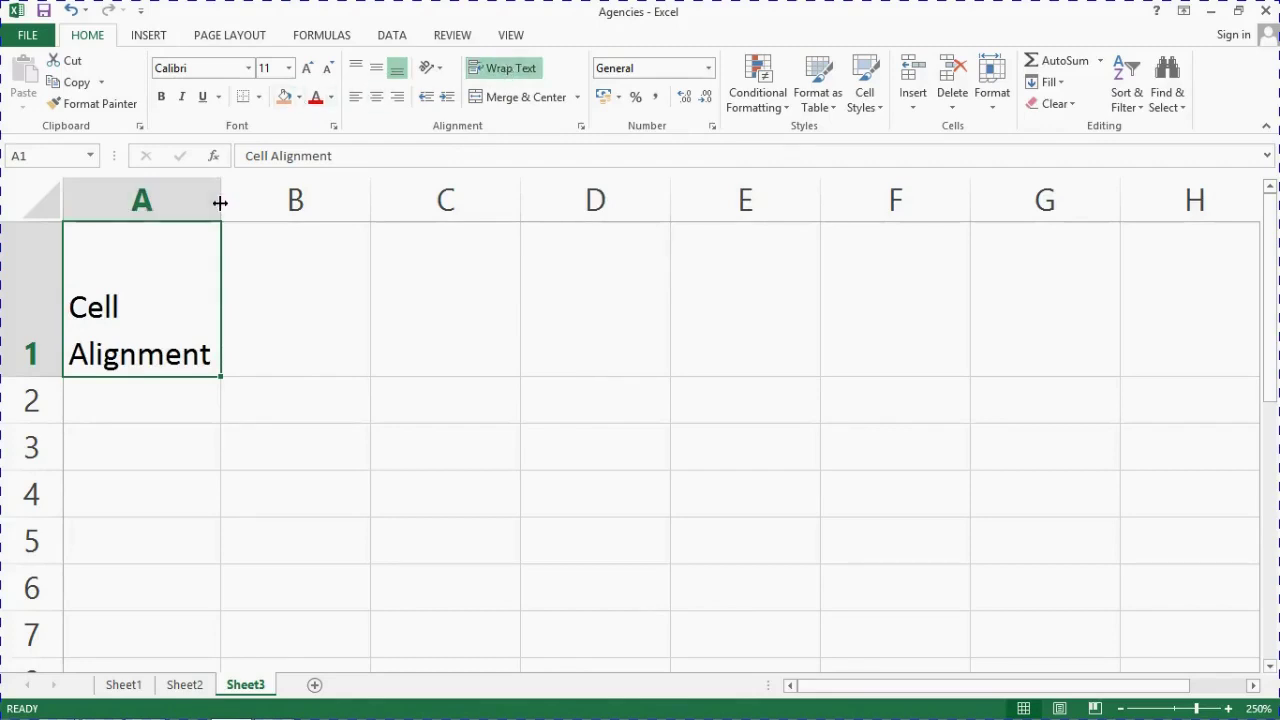
drag(220, 202, 150, 201)
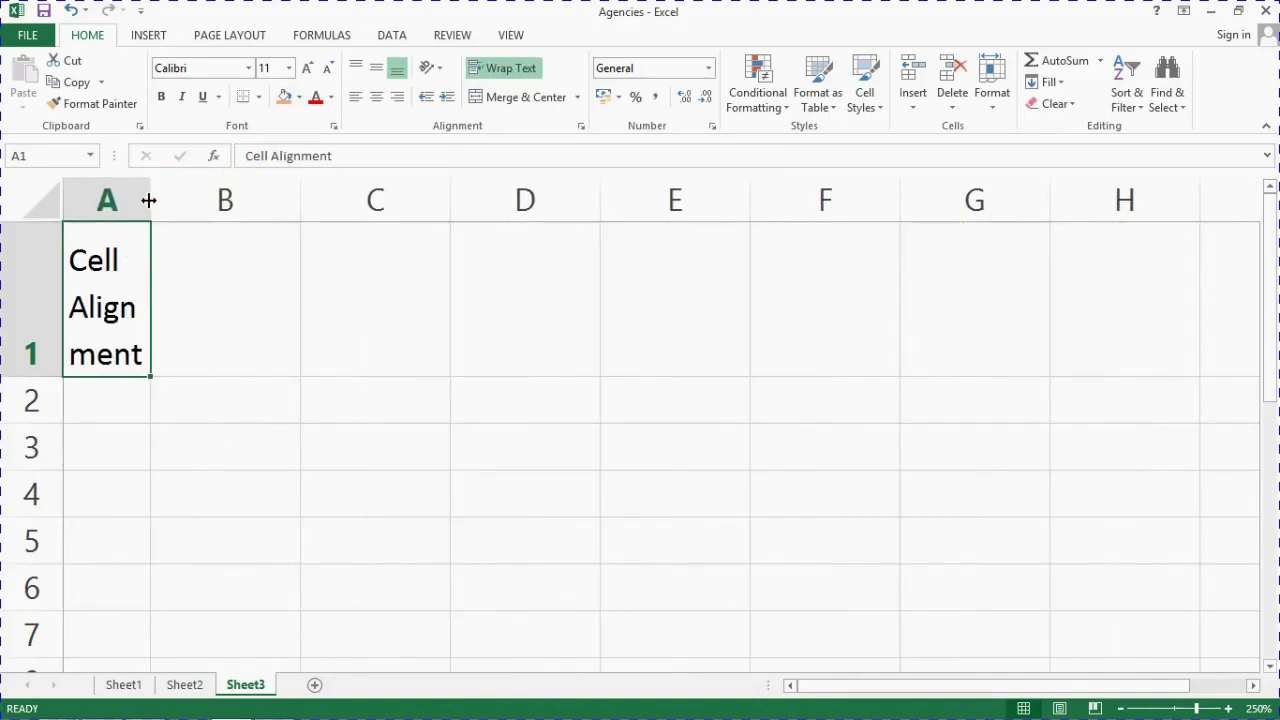
double_click(148, 200)
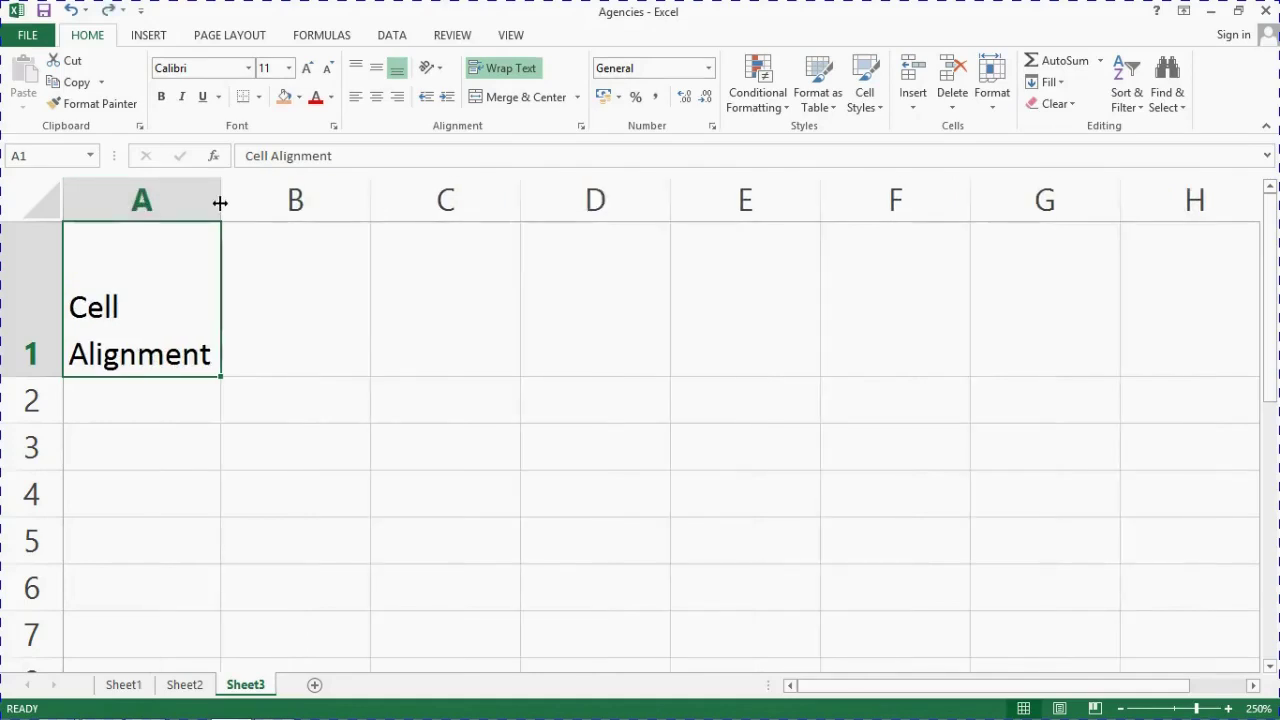
drag(220, 202, 440, 191)
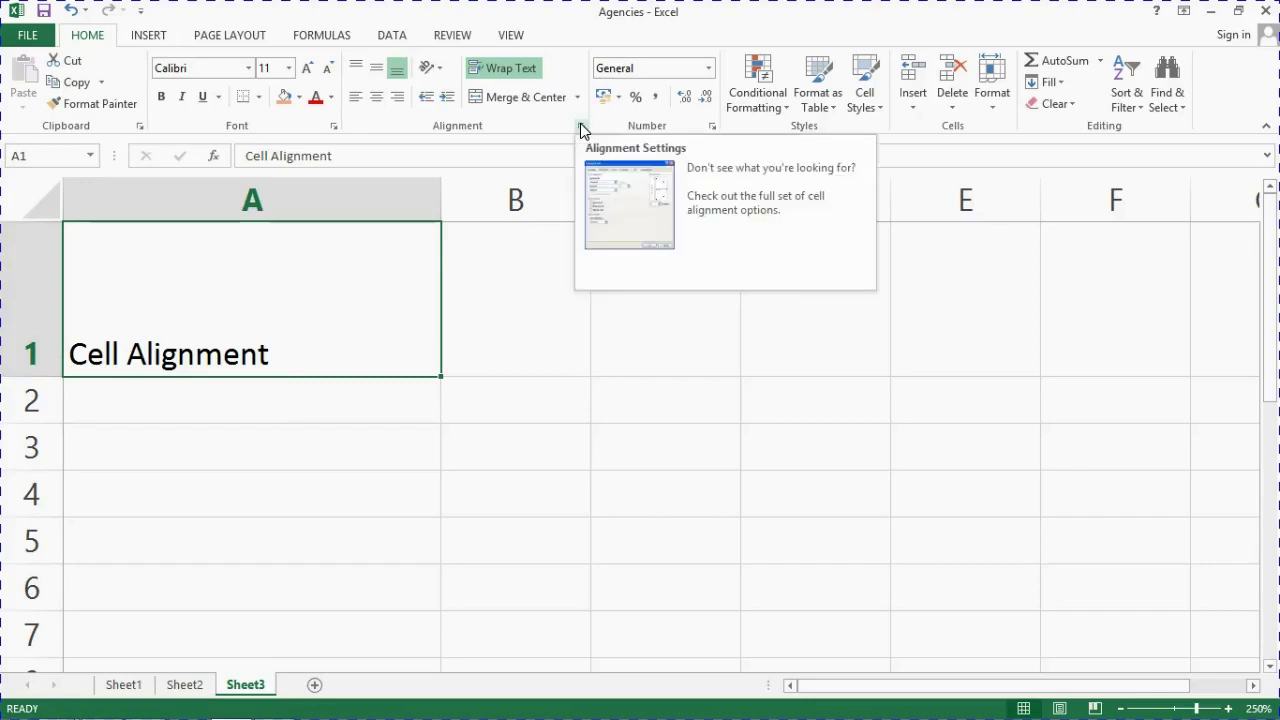
Step: Try angling the text in cell A1 counterclockwise, and switch its orientation to Angle Clockwise
click(440, 69)
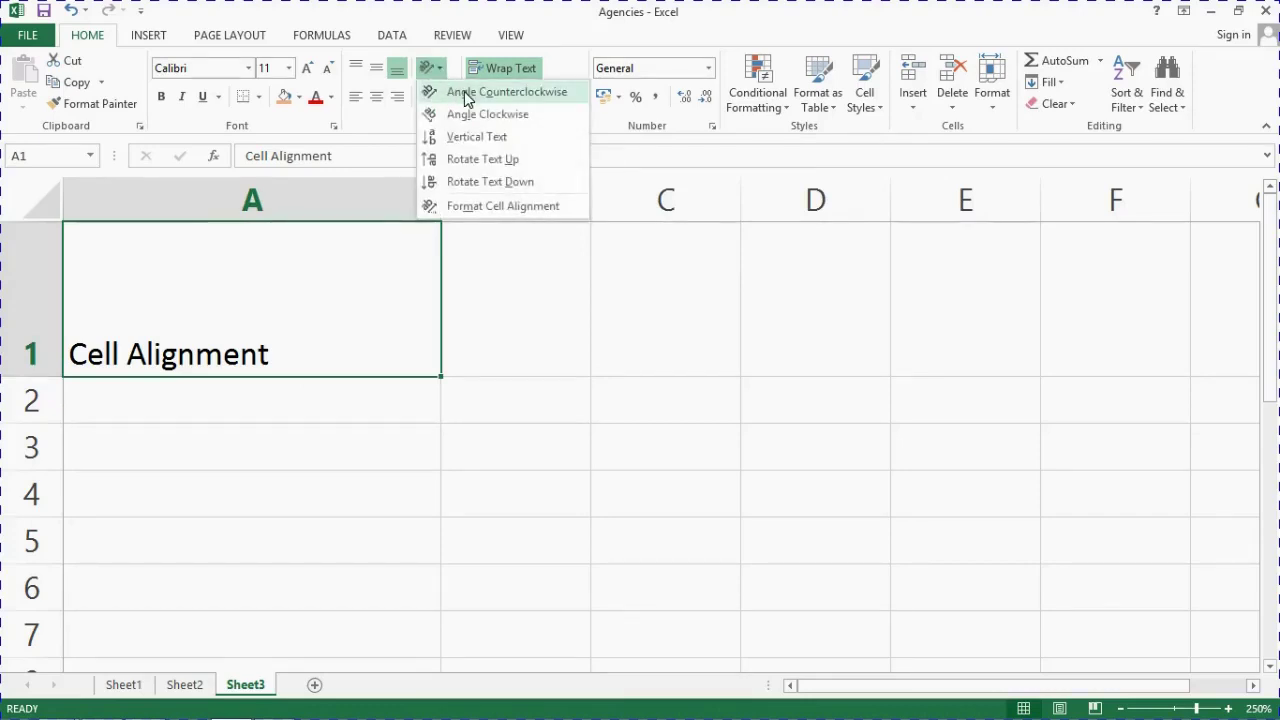
click(466, 93)
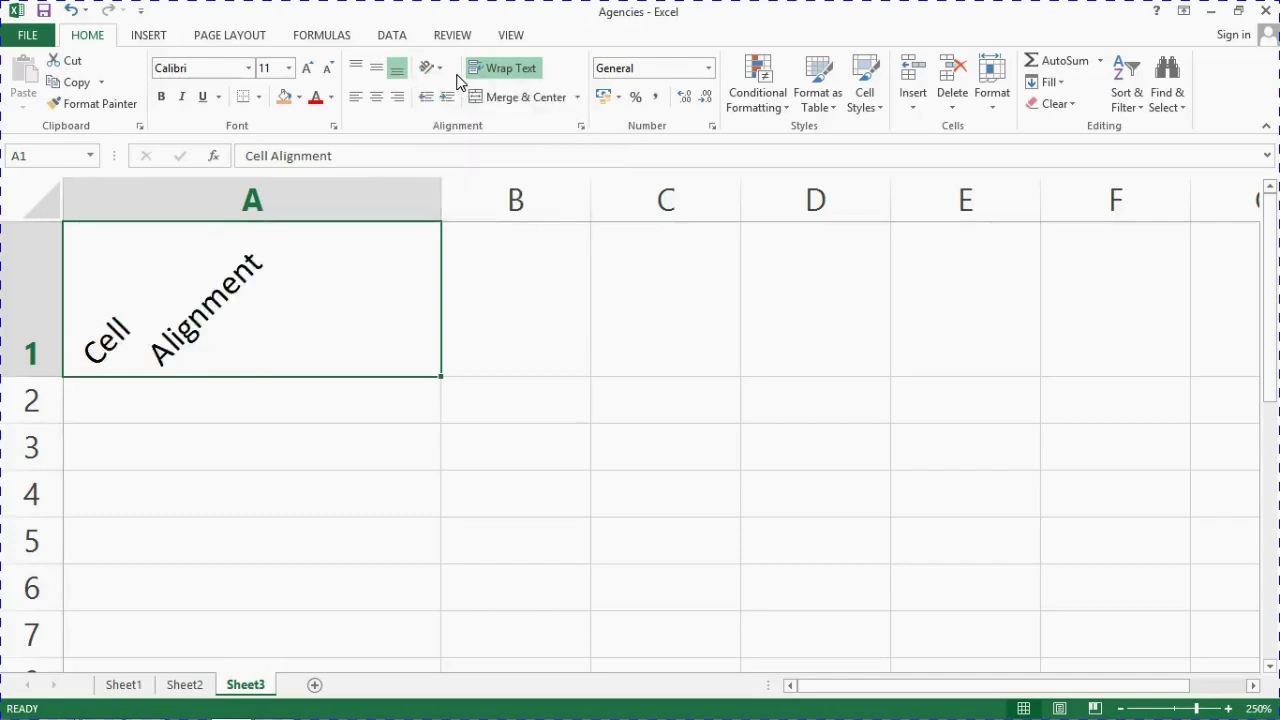
click(432, 68)
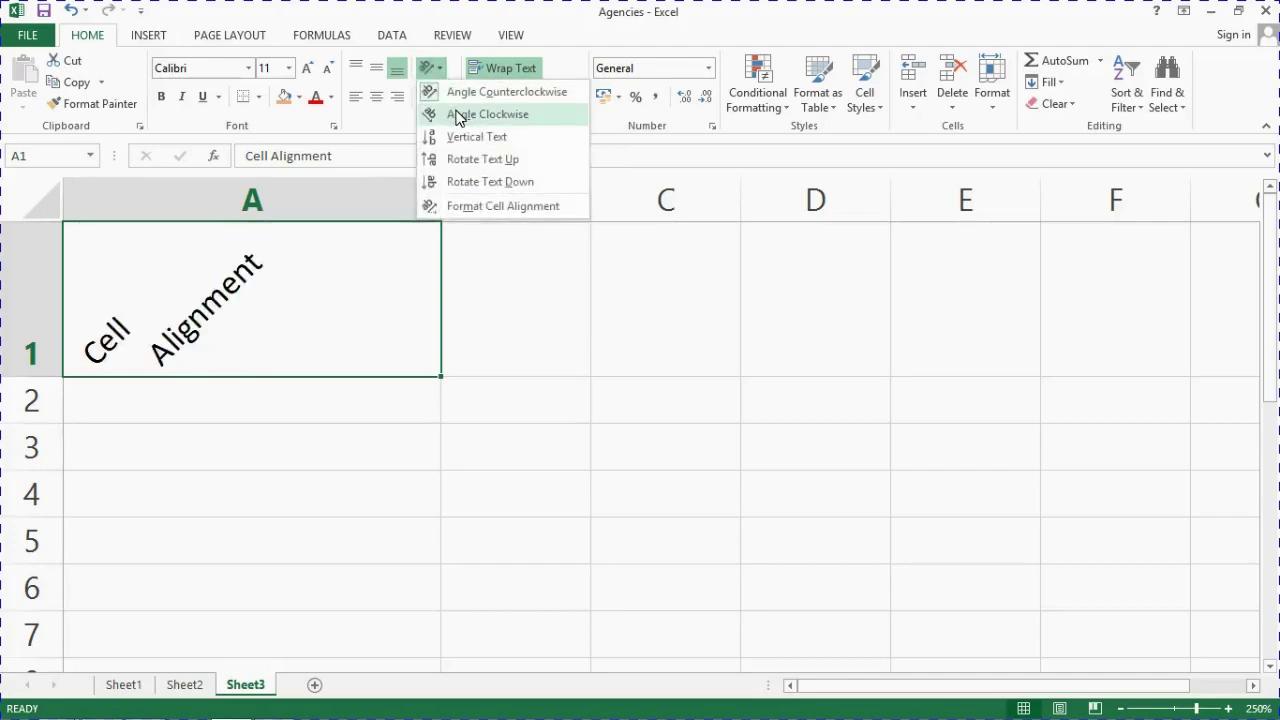
click(457, 115)
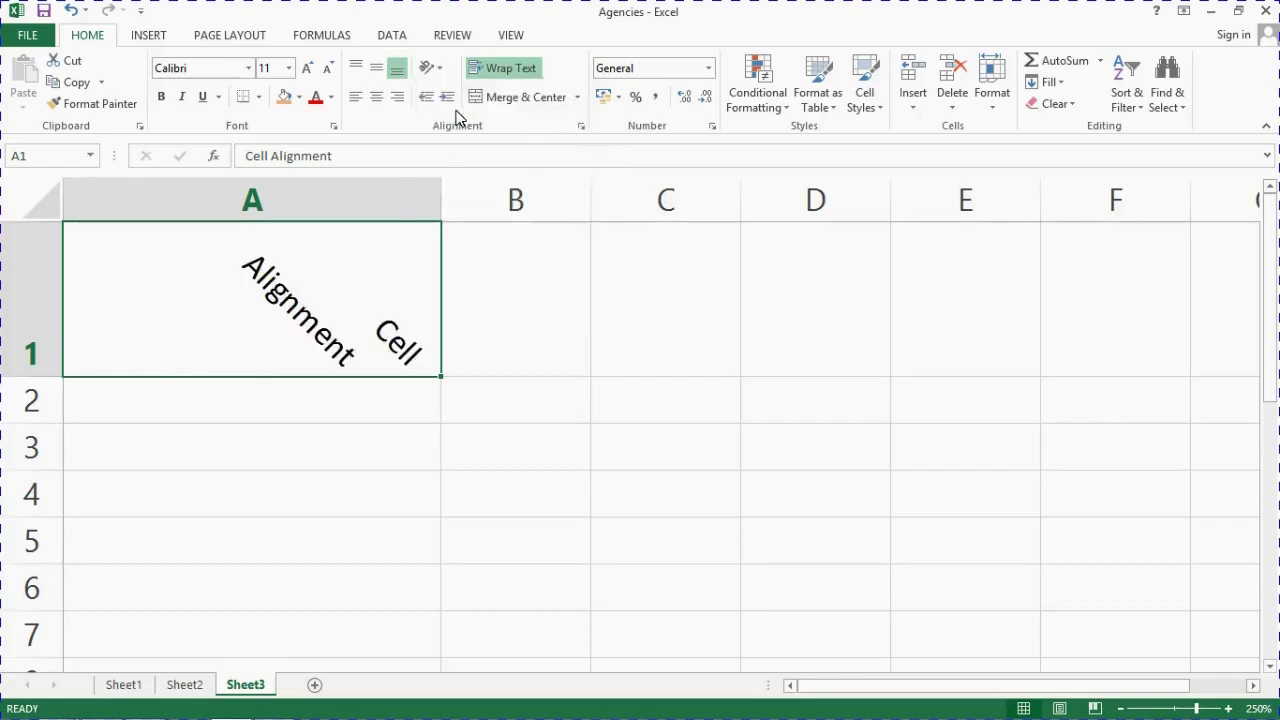
Step: Try Vertical Text and Rotate Text Up on cell A1, and switch its orientation to Rotate Text Down
click(434, 67)
click(463, 137)
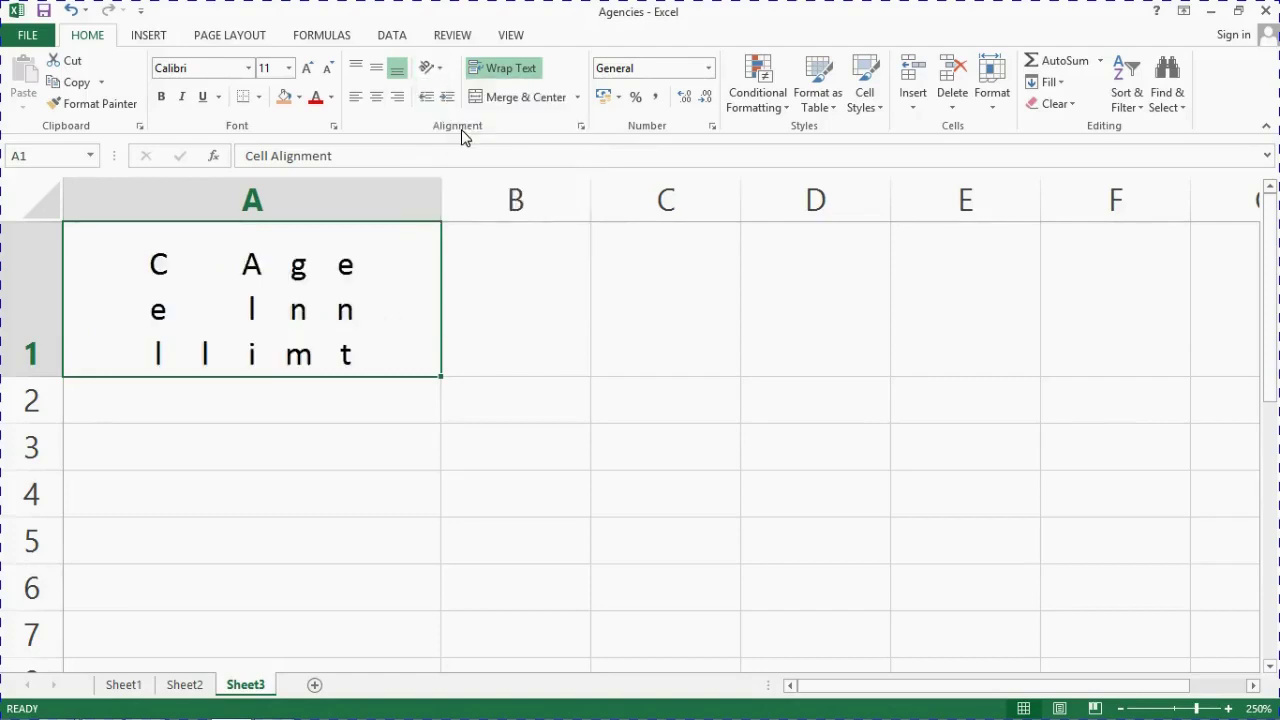
click(440, 69)
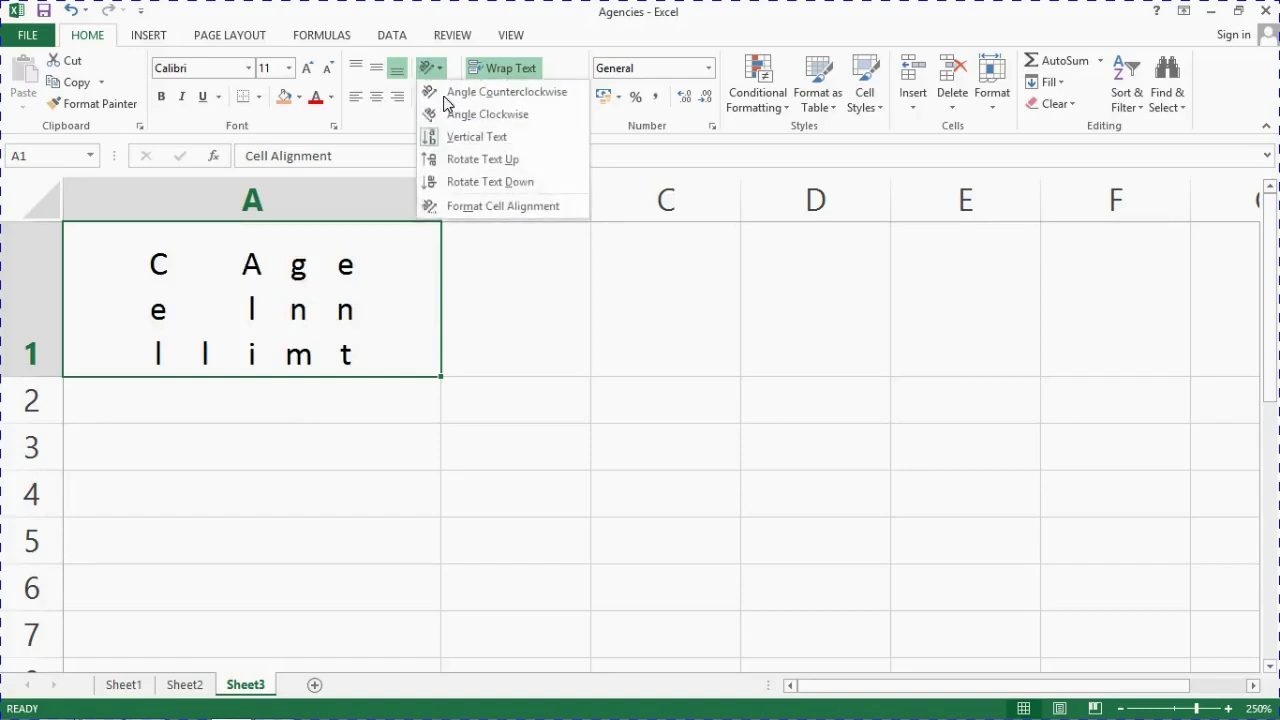
click(476, 167)
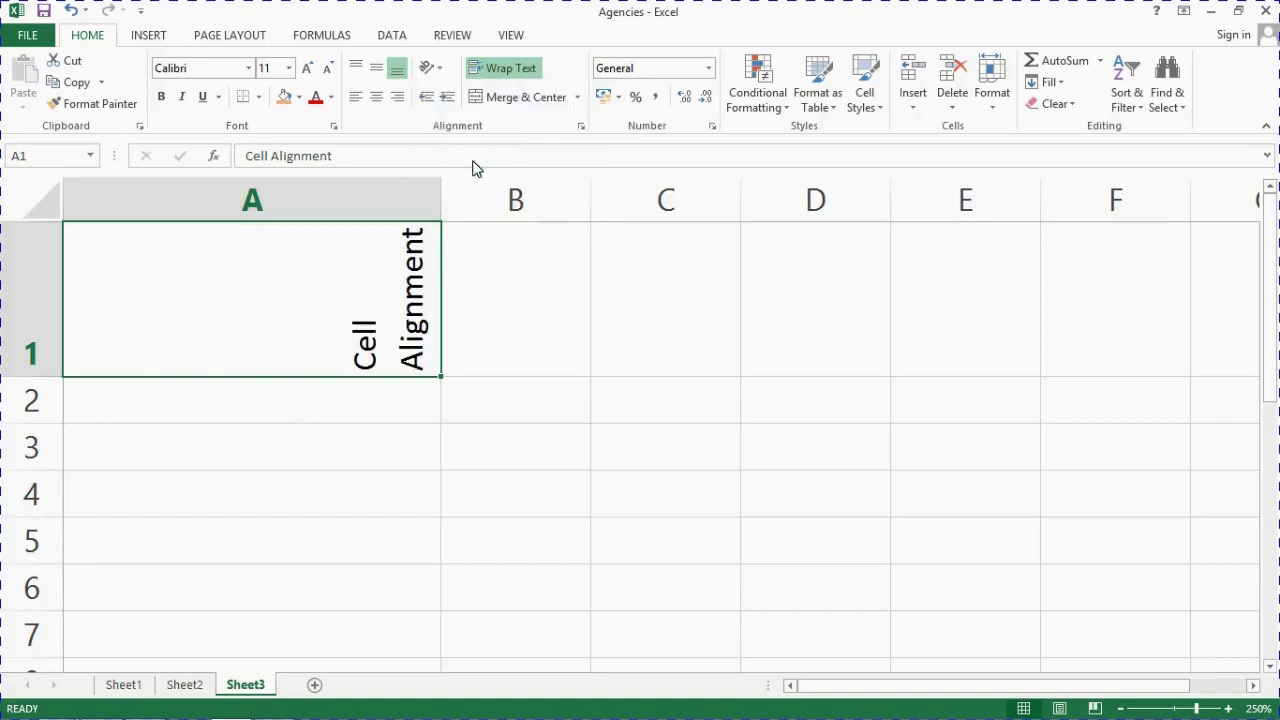
click(440, 69)
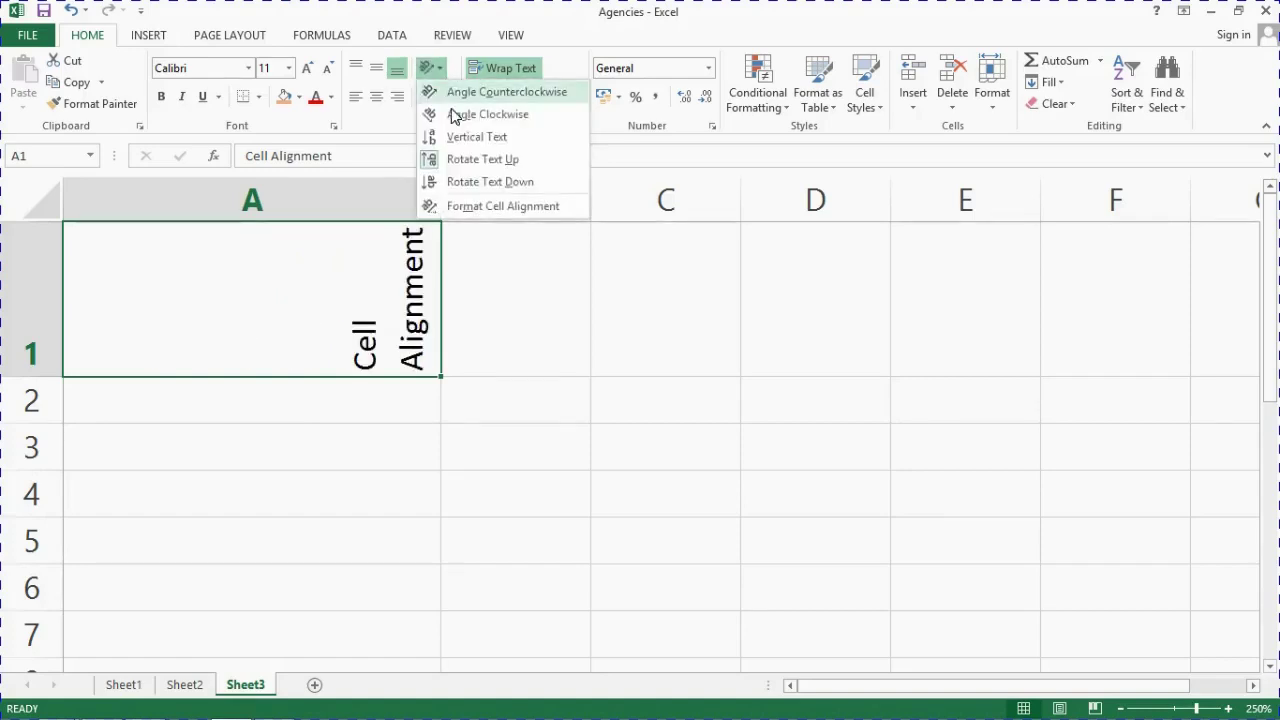
click(483, 183)
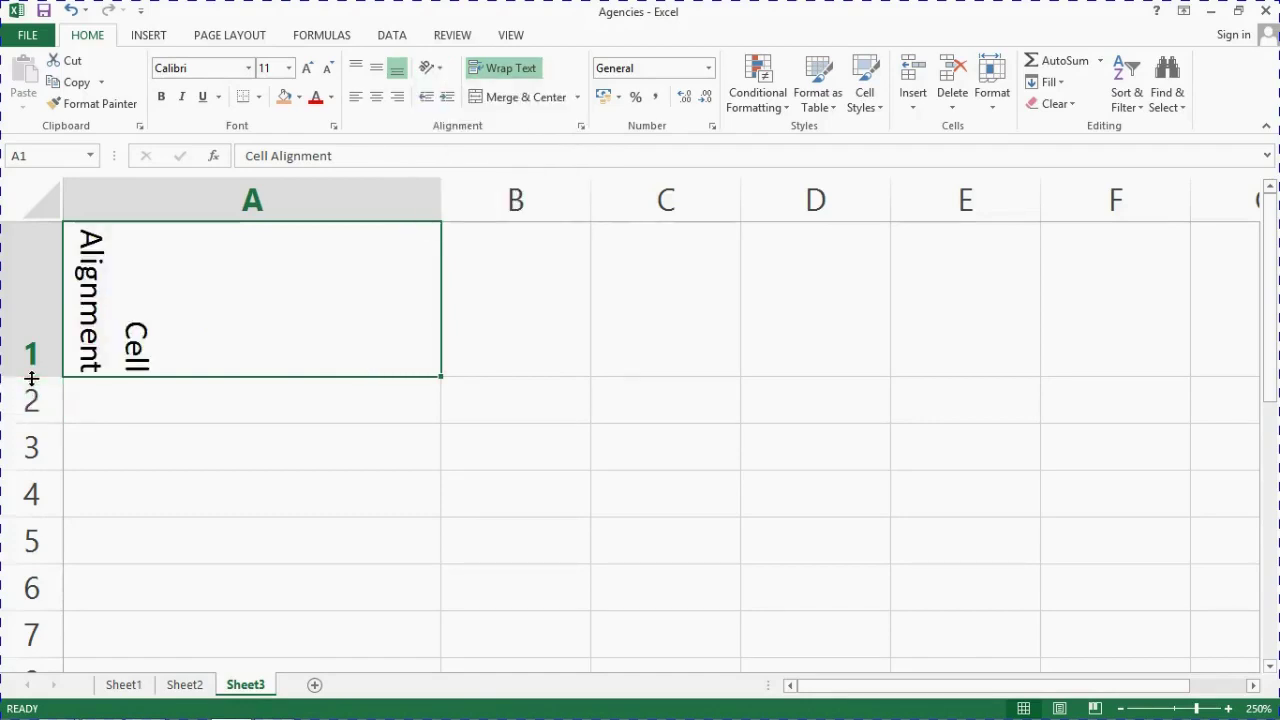
Step: Make row 1 slightly taller and set a custom text angle of about 45 degrees counterclockwise for cell A1
mouse_move(32, 378)
mouse_down()
mouse_move(31, 352)
mouse_move(31, 390)
mouse_up()
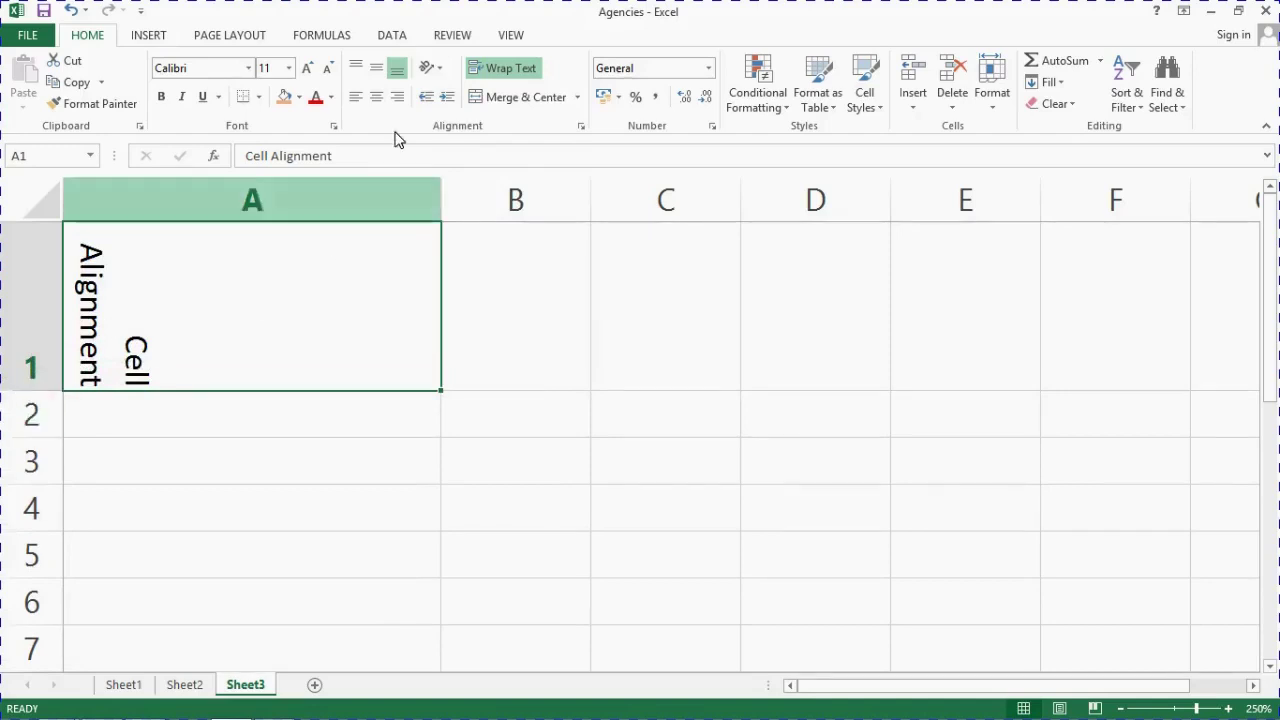
click(440, 69)
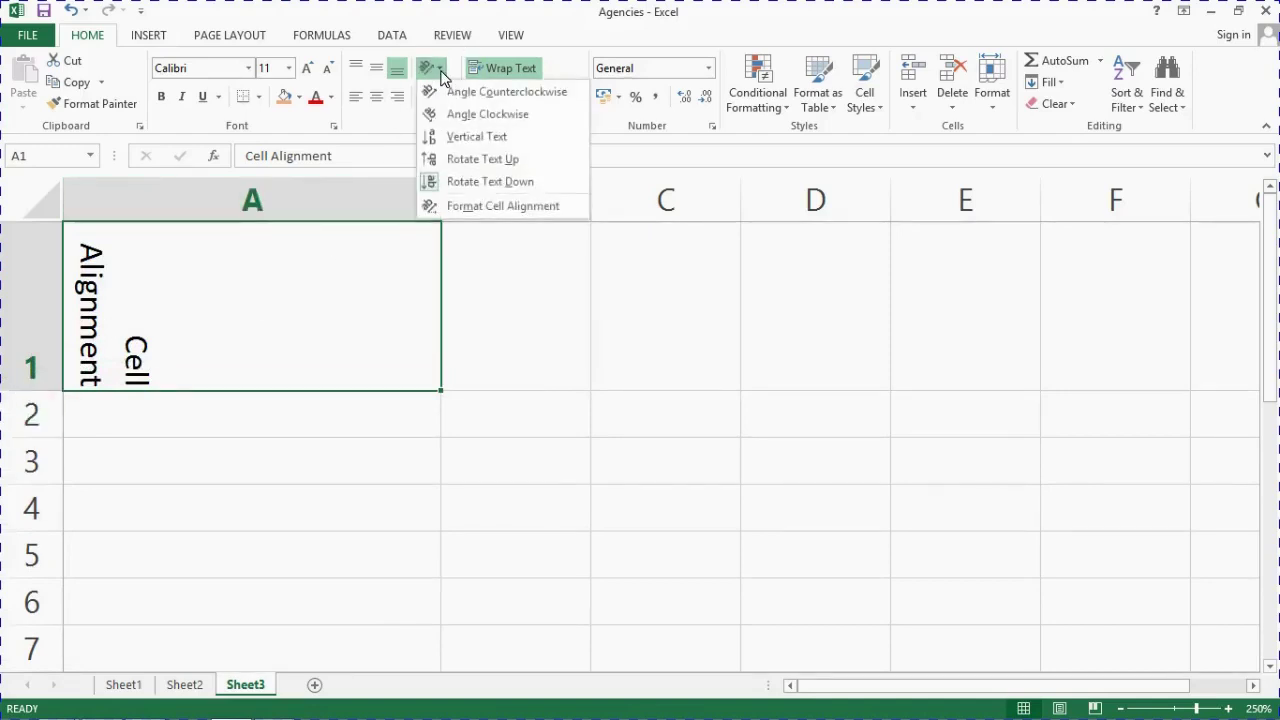
click(490, 206)
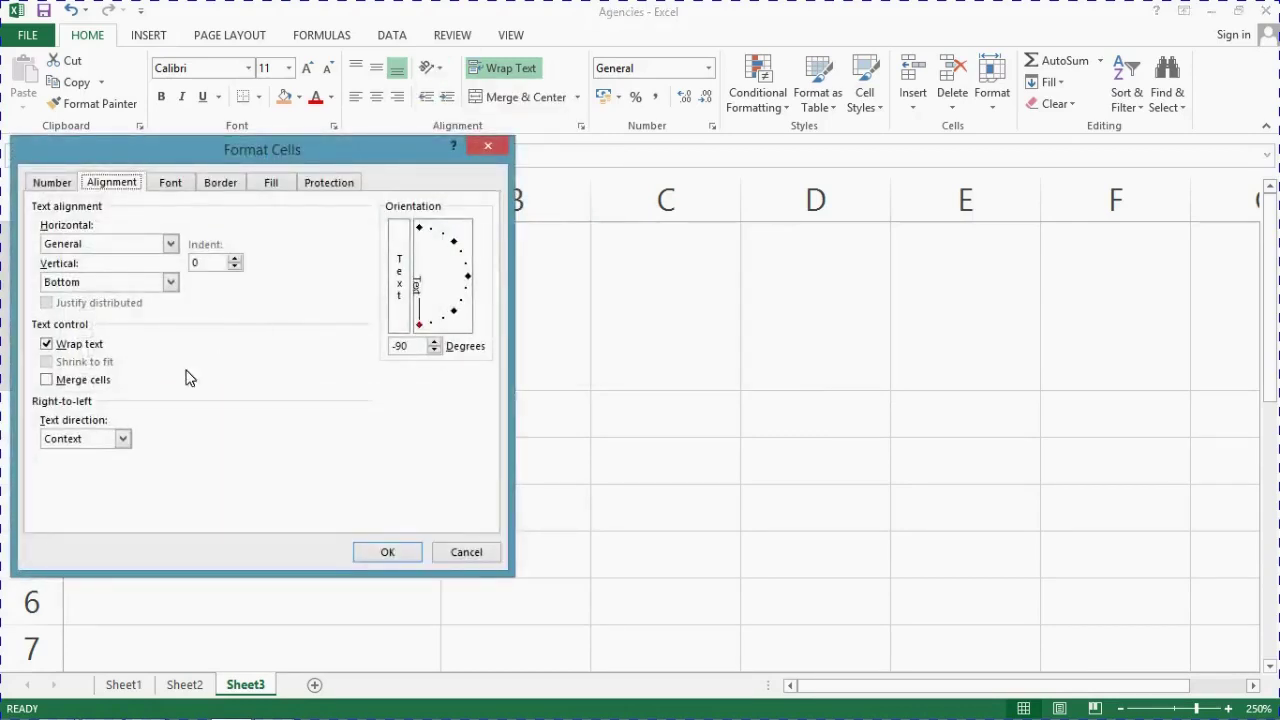
click(420, 326)
drag(422, 330, 472, 230)
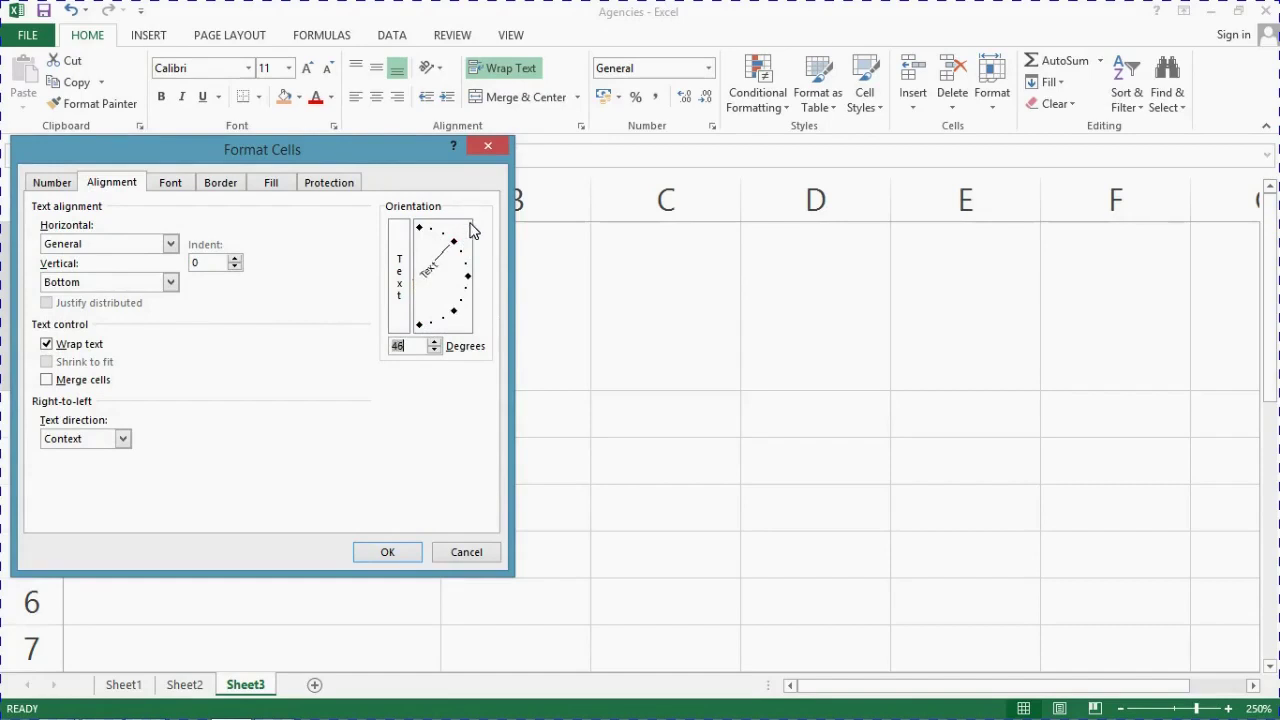
click(435, 342)
click(435, 350)
click(393, 548)
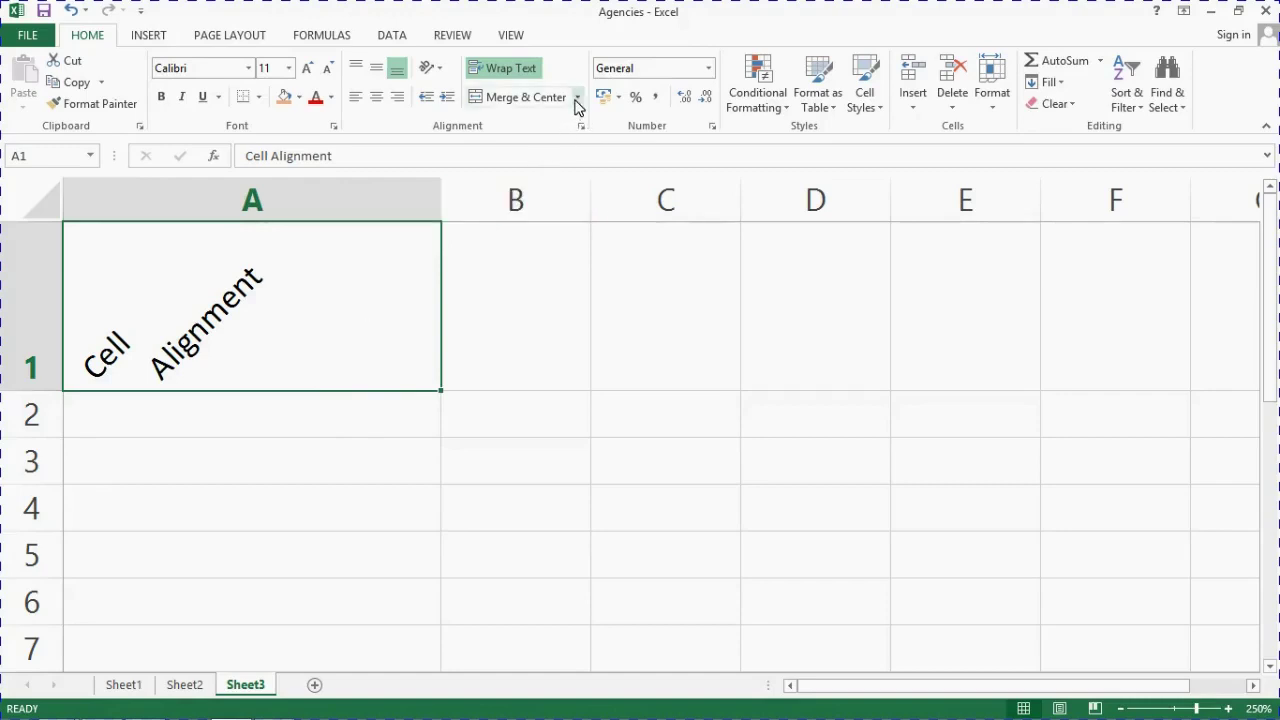
Step: Clear only the formatting of cell A1, keeping its text
click(442, 71)
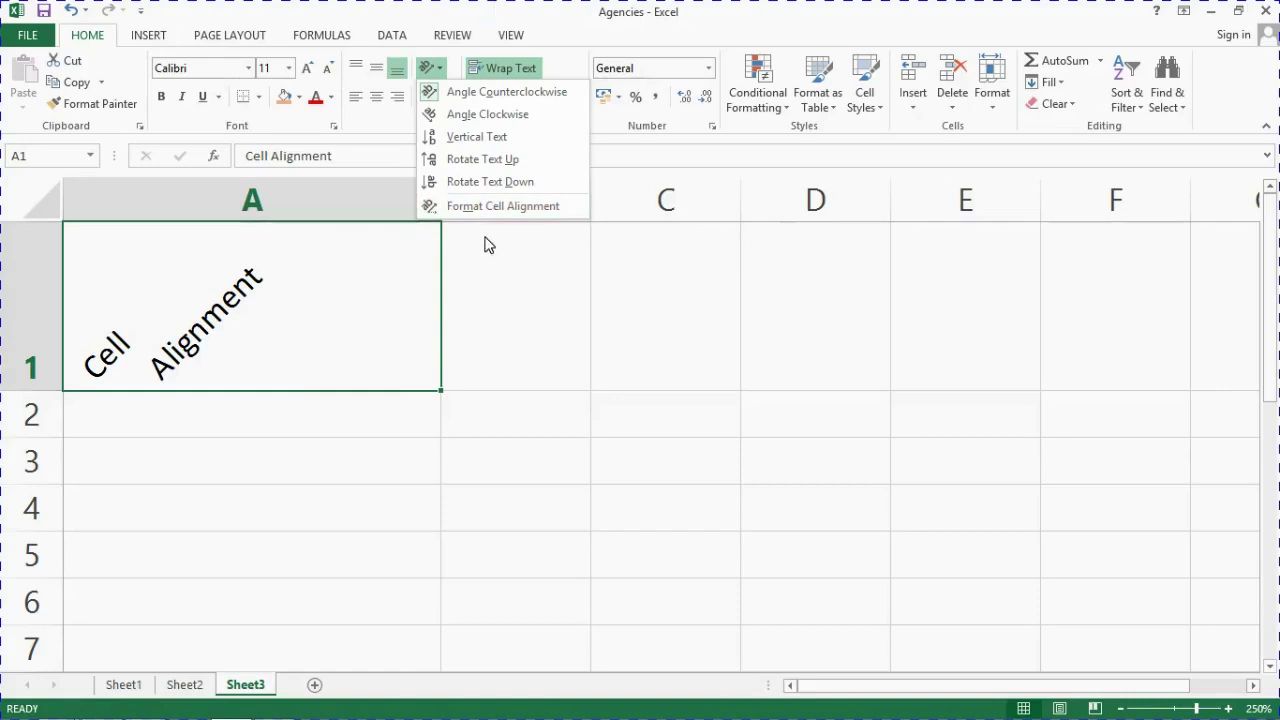
click(948, 20)
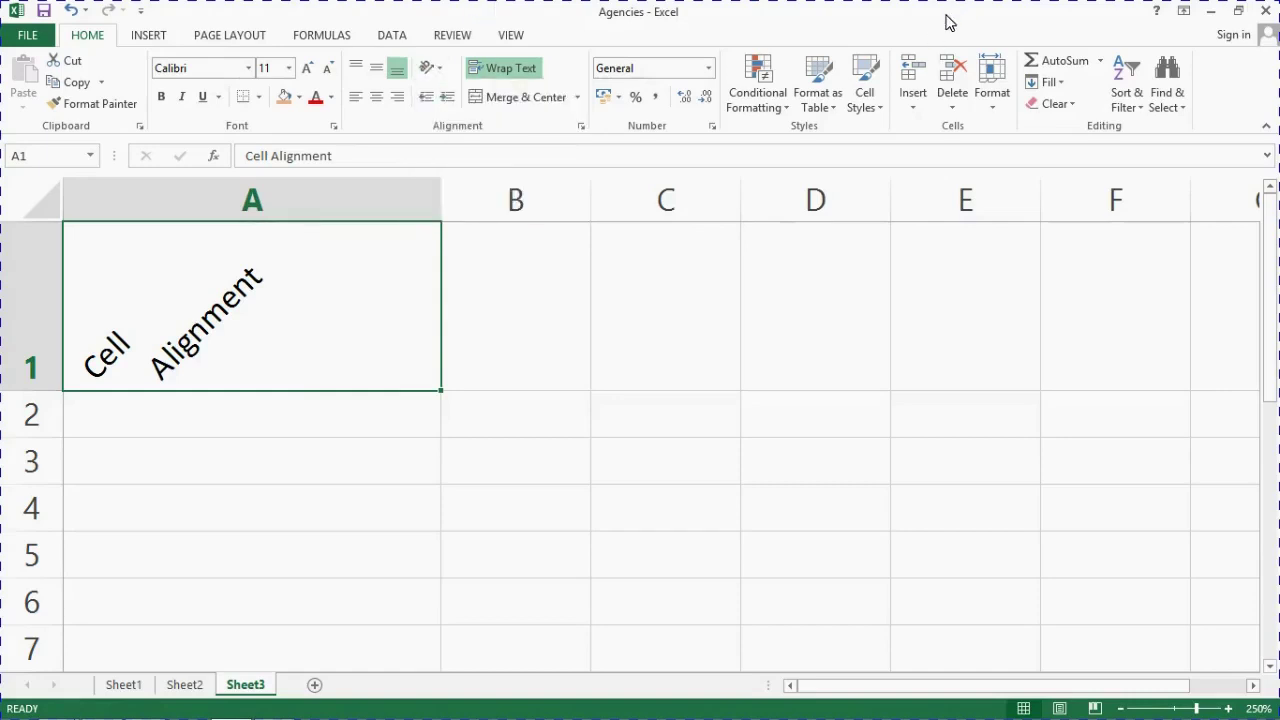
click(1075, 103)
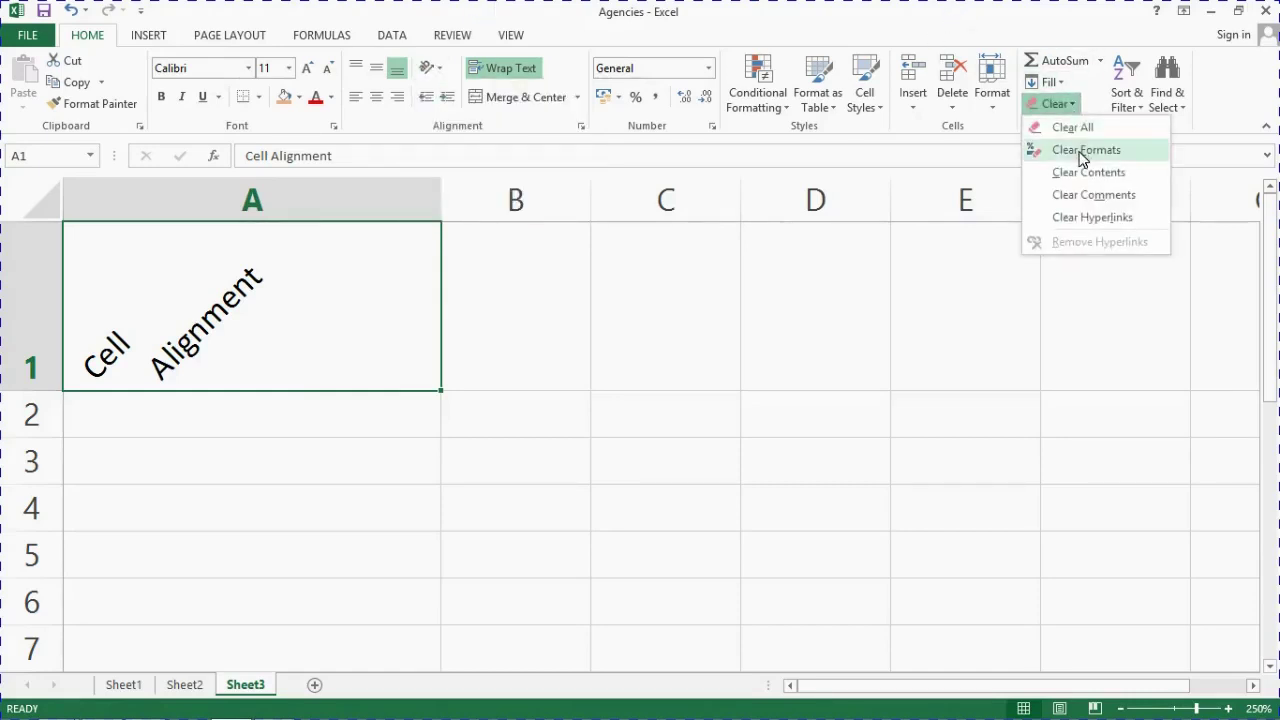
click(1083, 150)
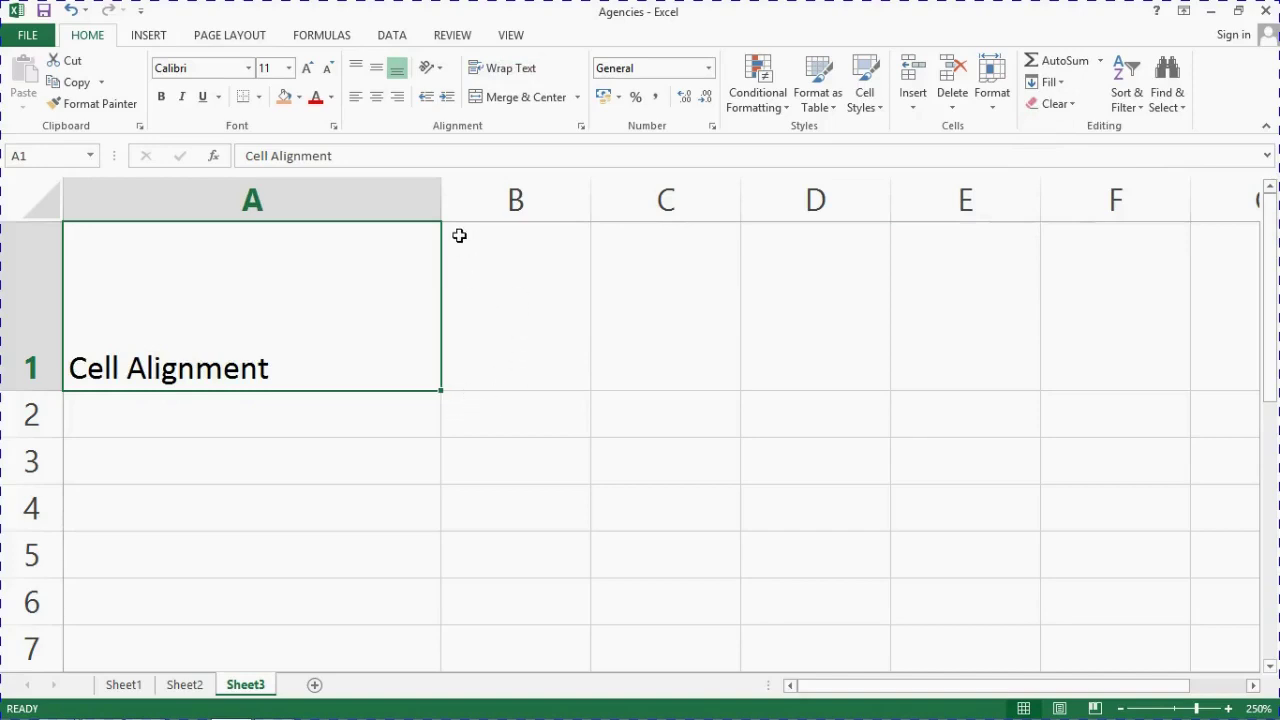
Step: Narrow column A to less than the text's width, and merge and center cells A1 to D1
drag(440, 206, 223, 211)
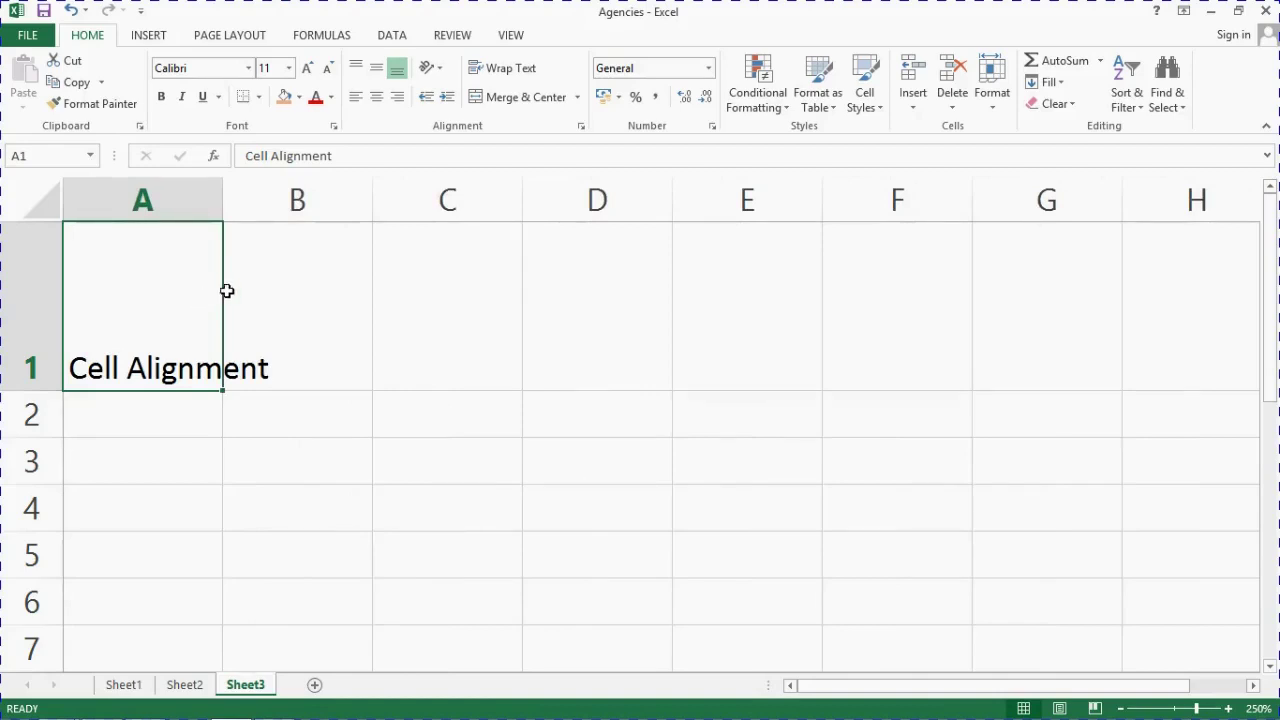
drag(218, 290, 548, 282)
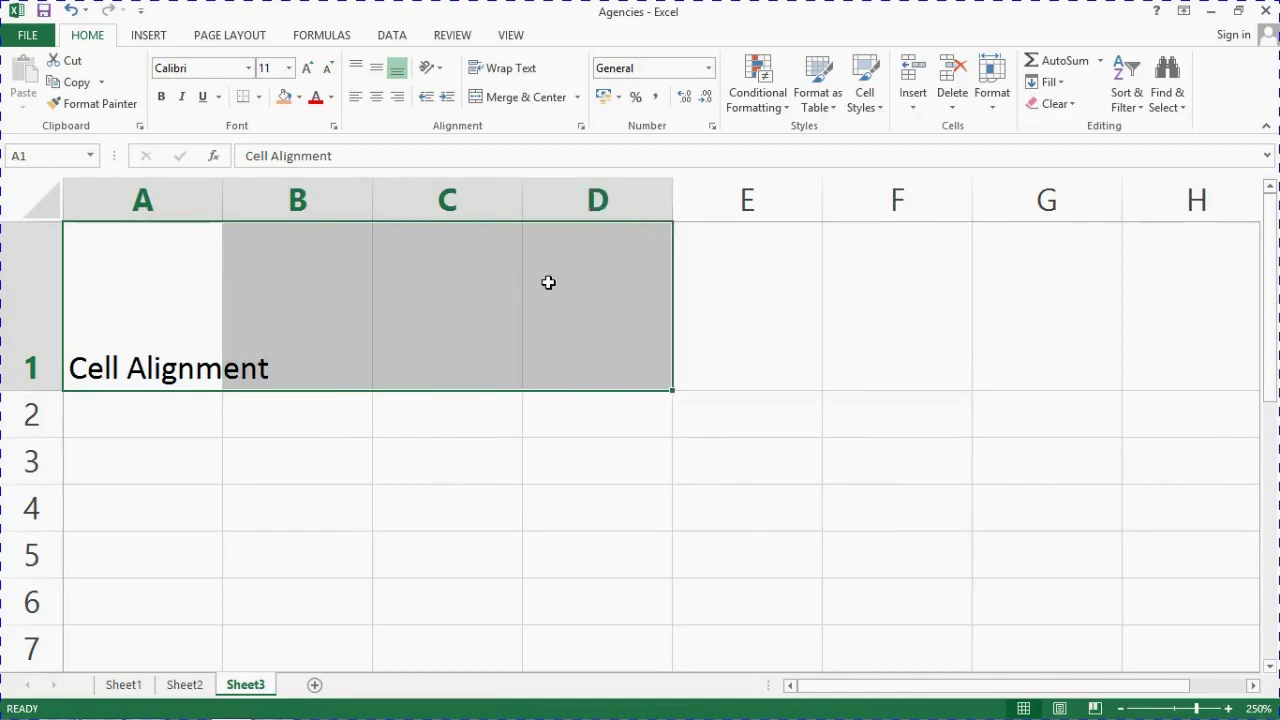
click(527, 97)
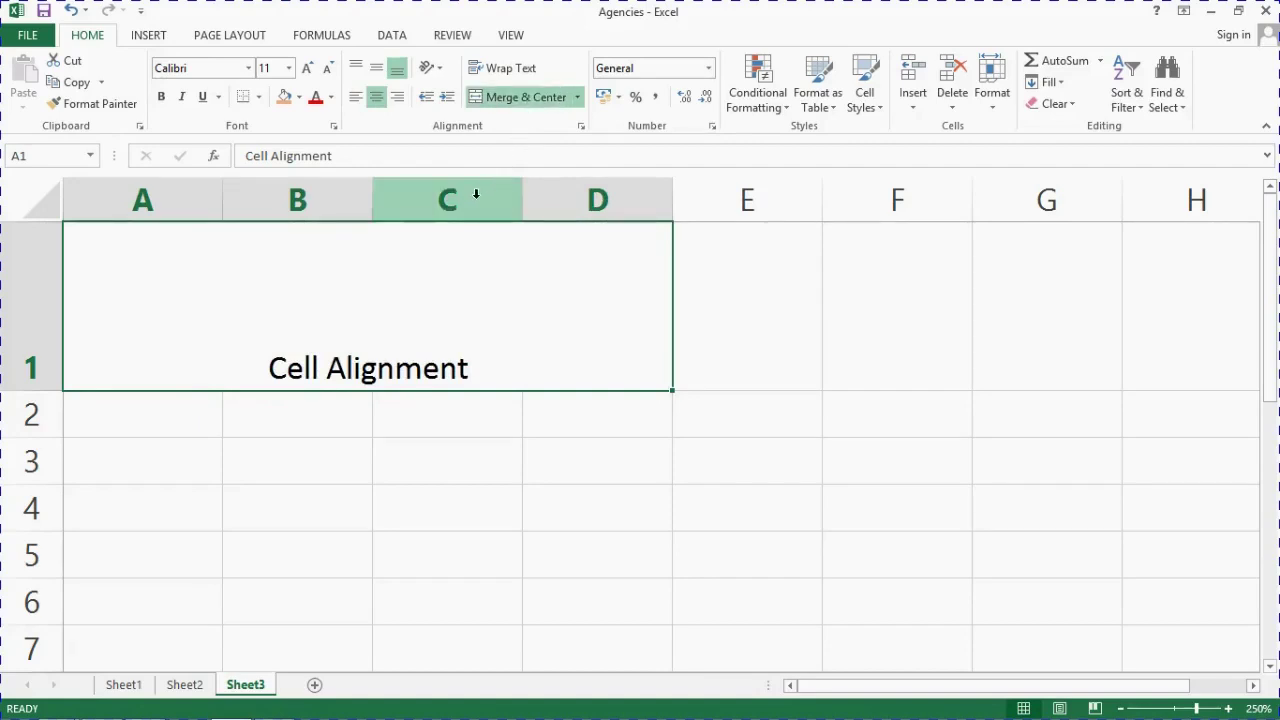
Step: Try Merge Across on the merged heading cell, and unmerge it into separate cells A1 to D1
click(579, 98)
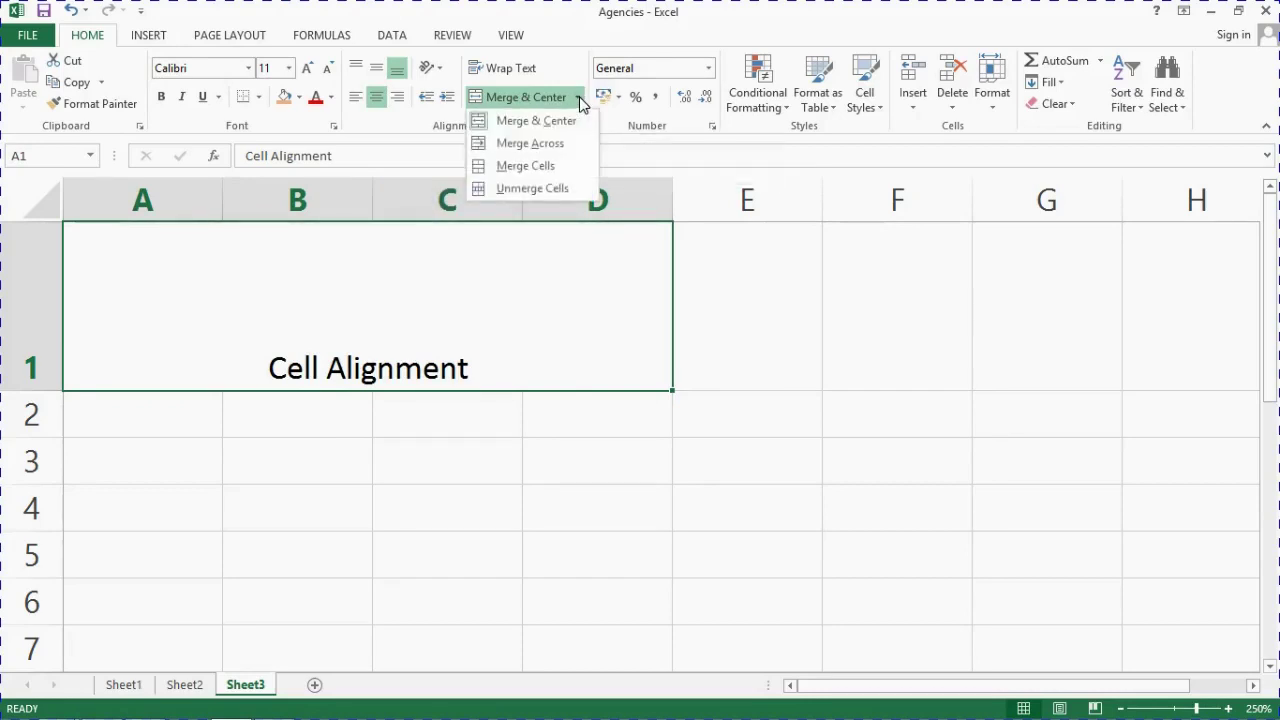
click(561, 148)
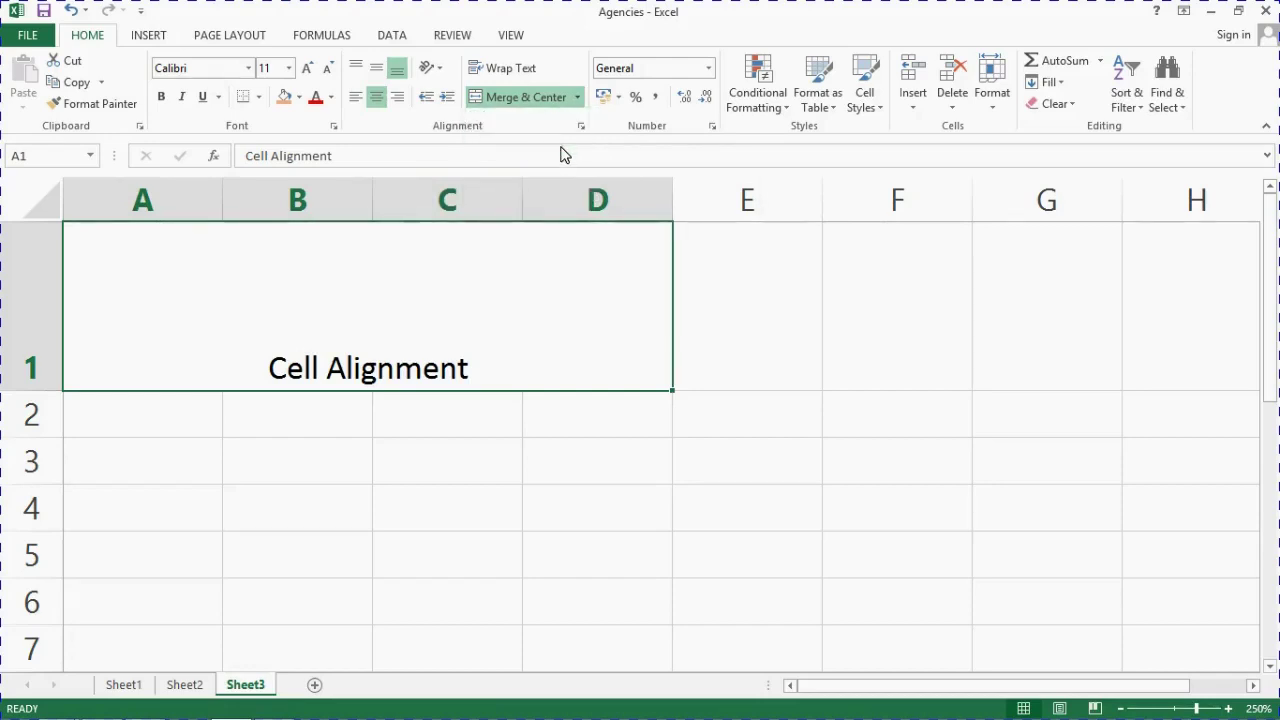
click(579, 97)
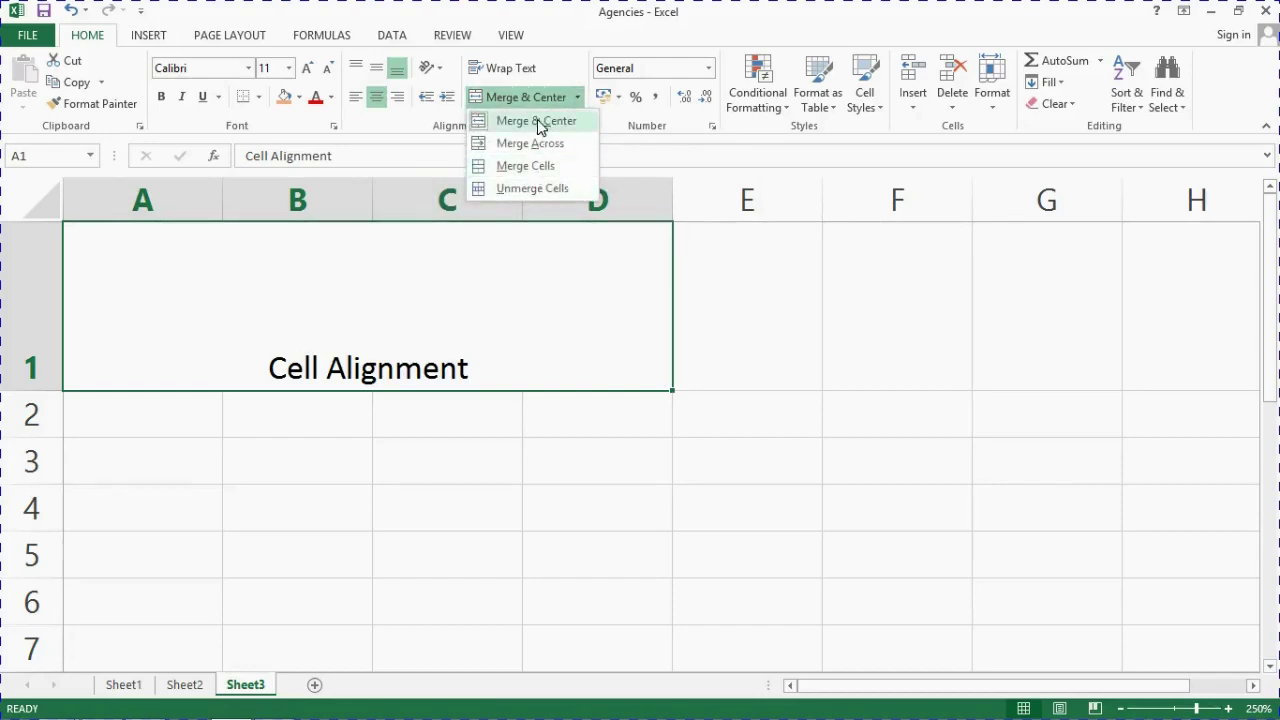
click(540, 191)
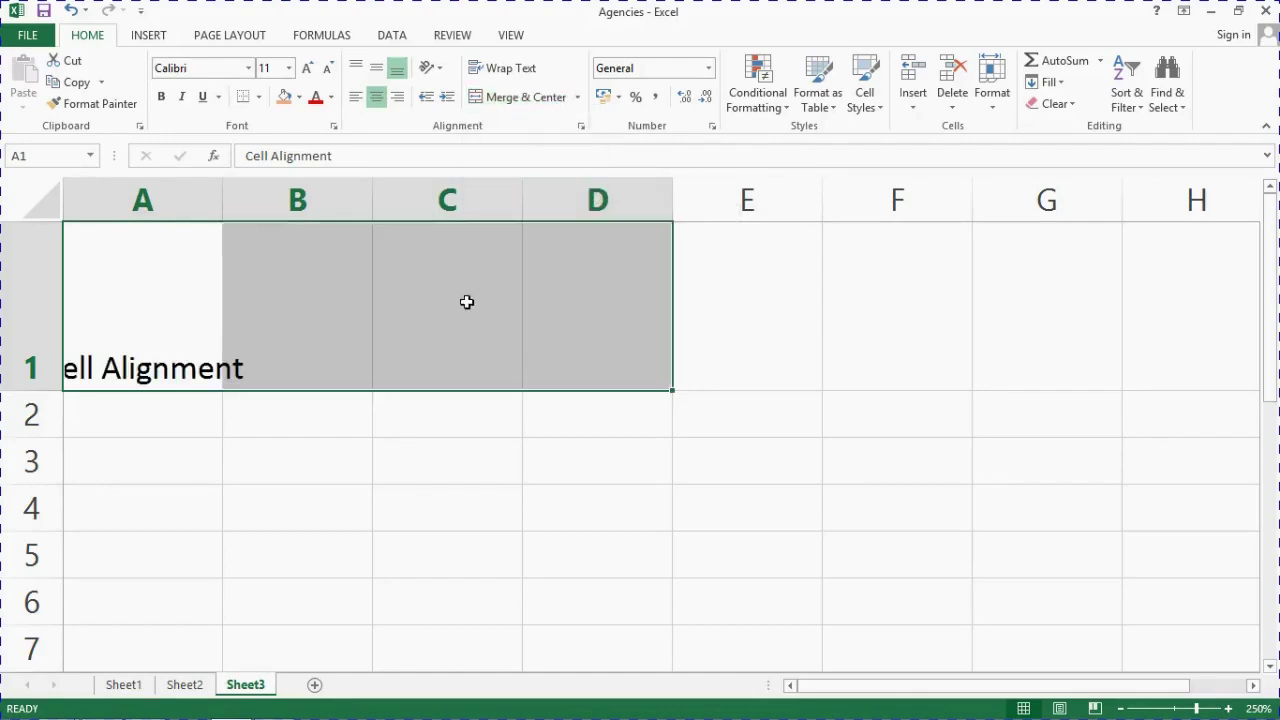
Step: Clear the remaining formatting from cell A1 and deselect it
click(310, 362)
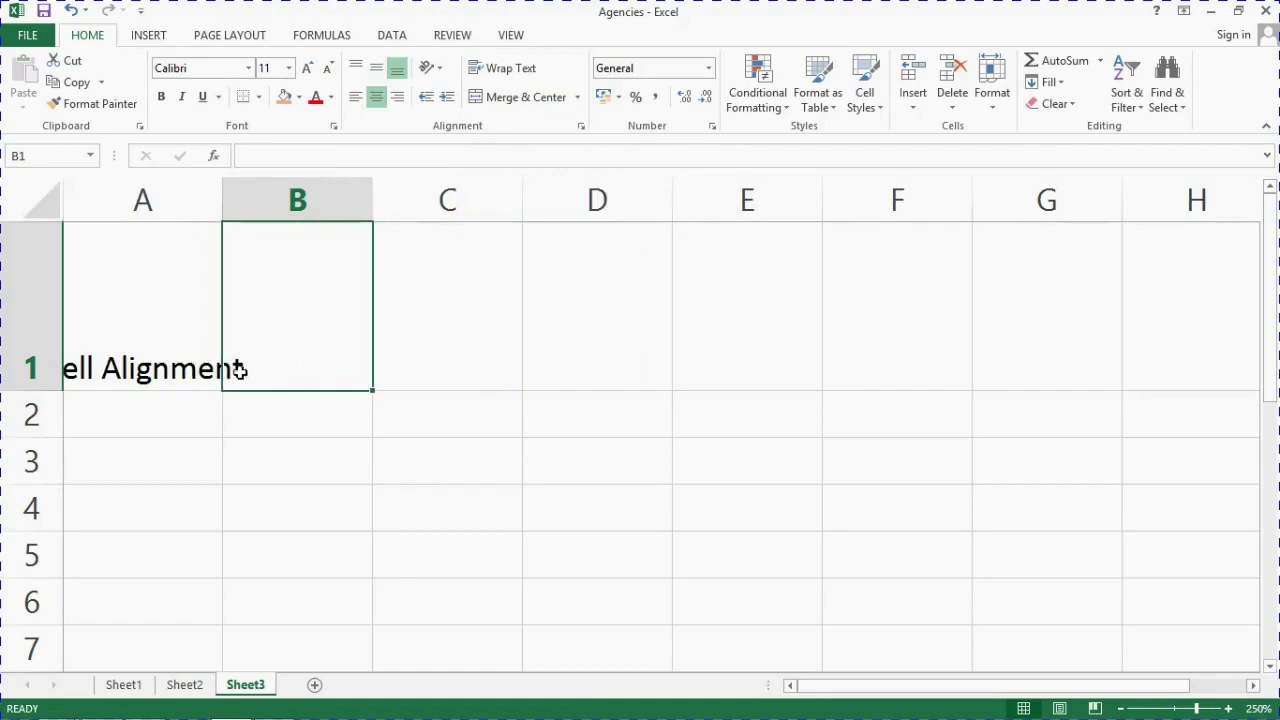
click(177, 357)
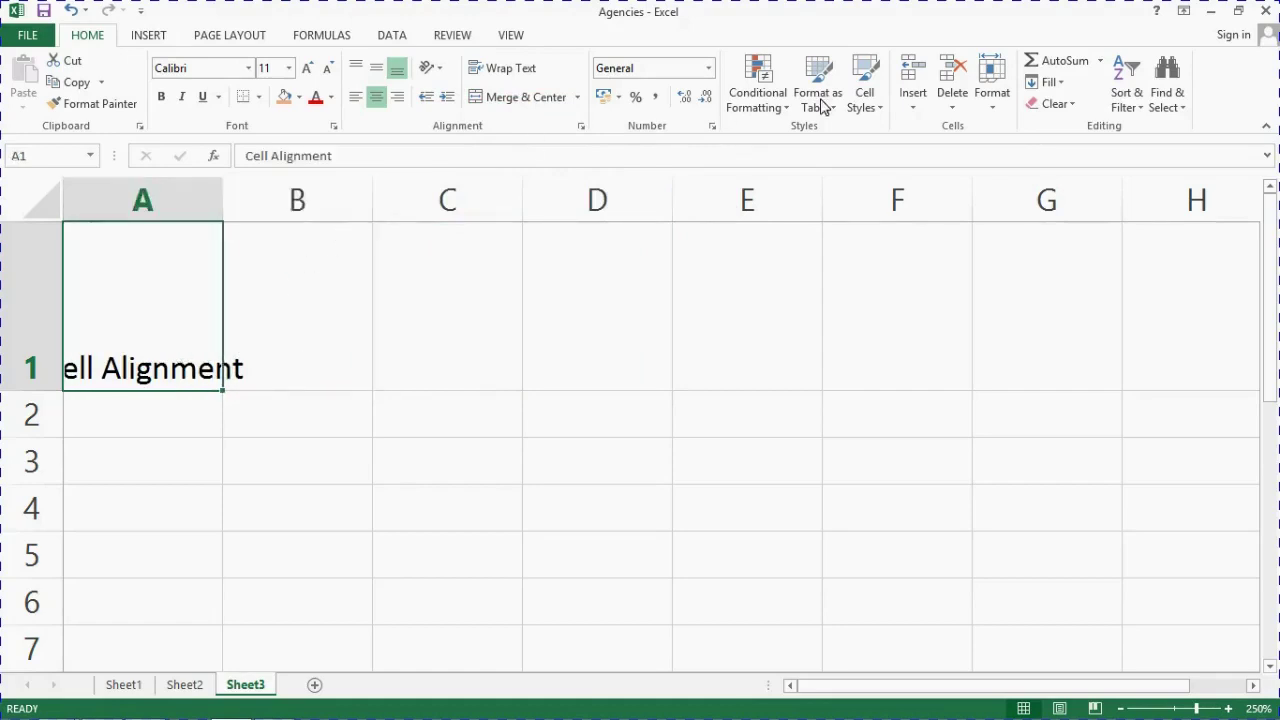
click(1070, 105)
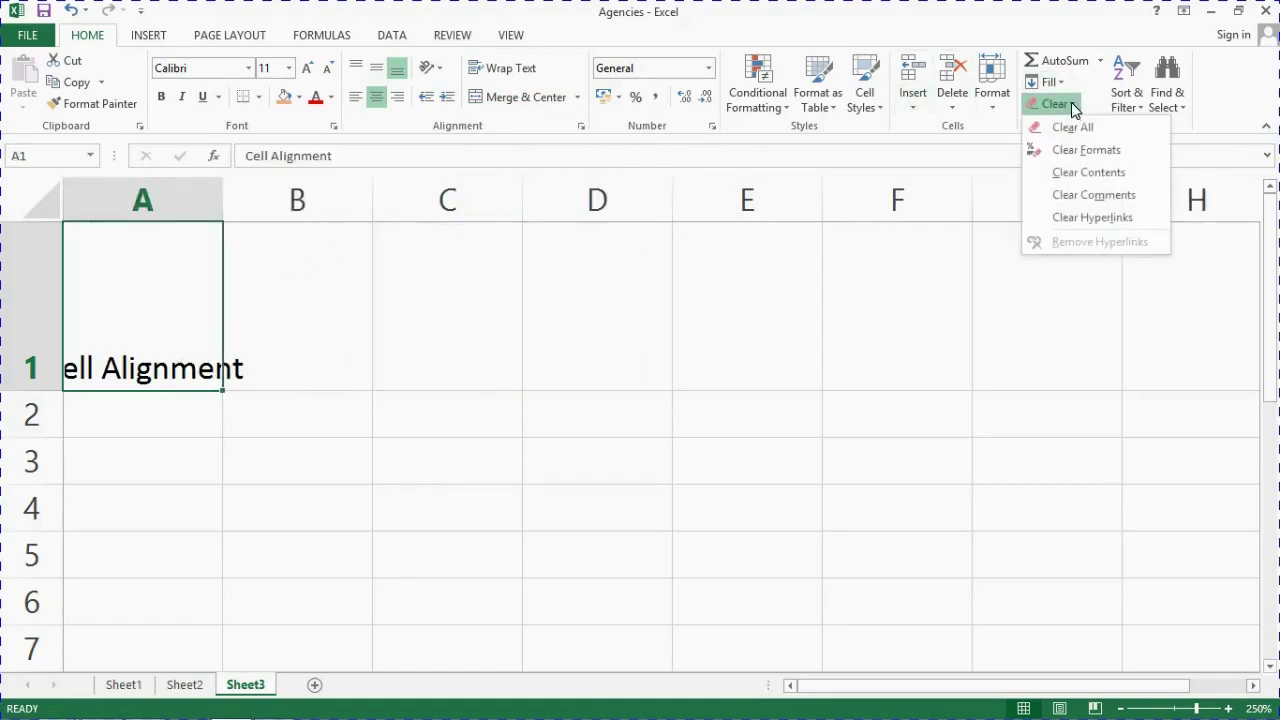
click(1092, 150)
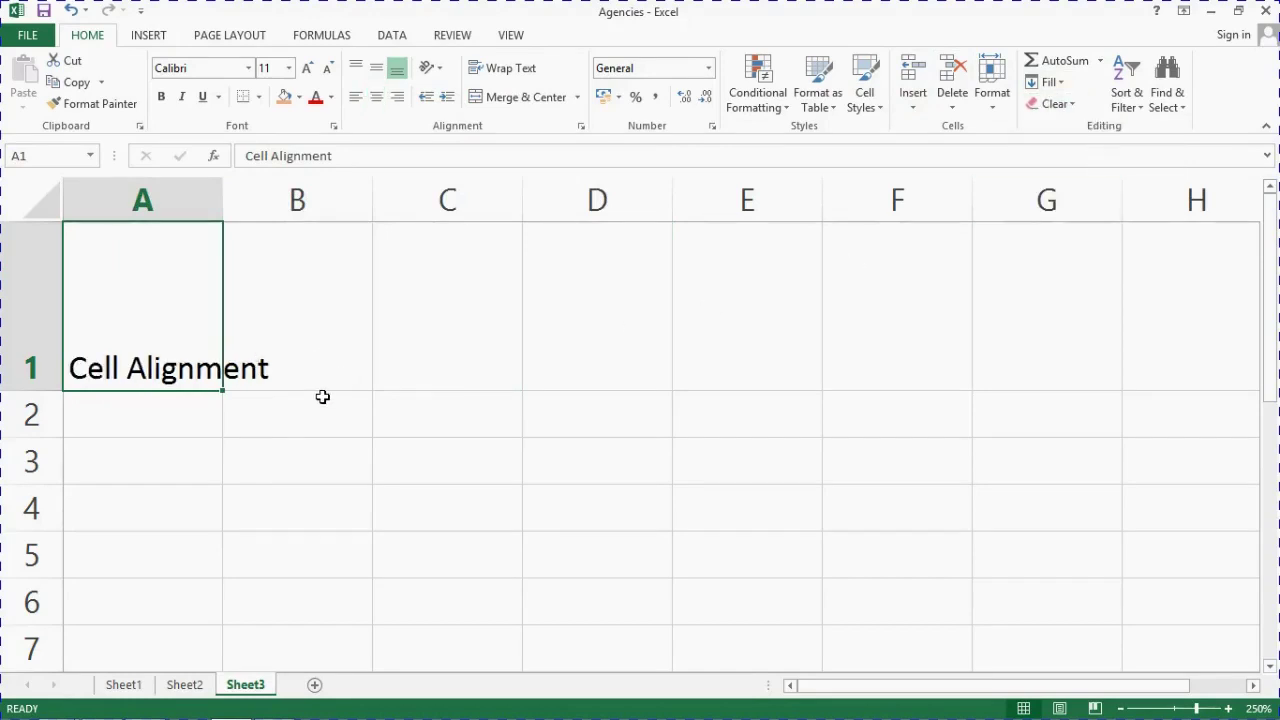
click(293, 424)
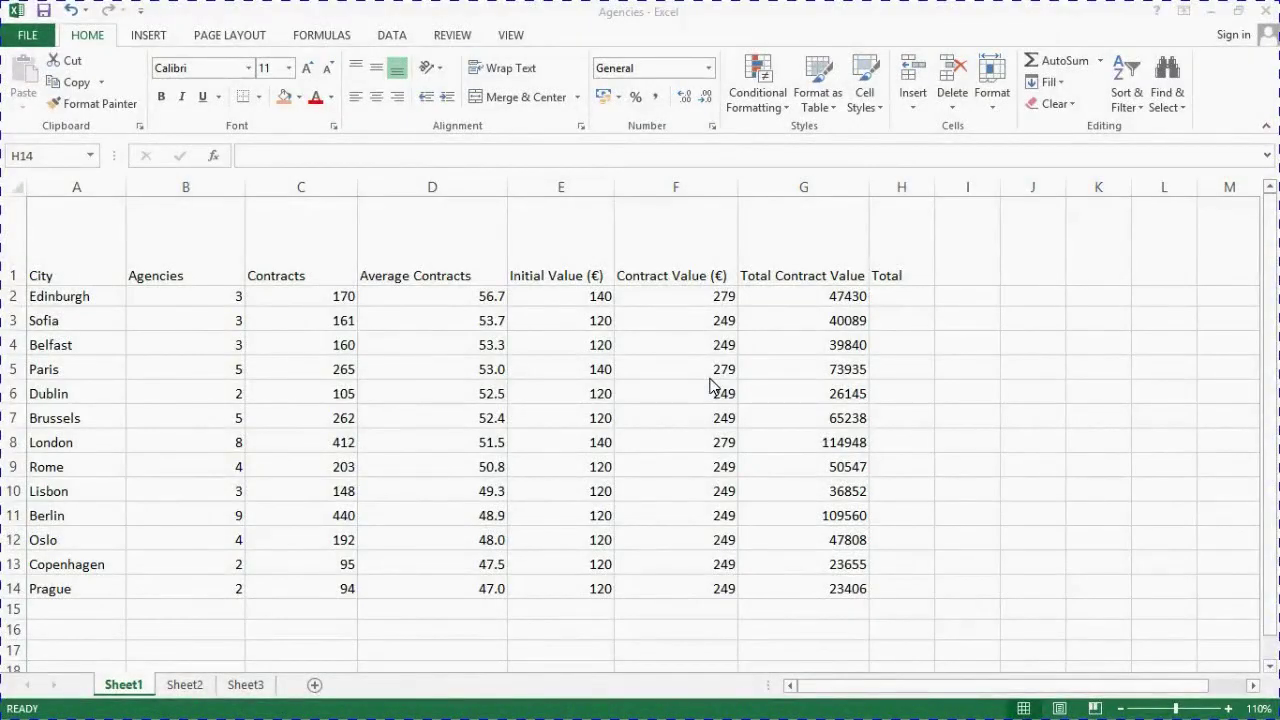
Step: On Sheet1, format the Contract Value cells F2 to F14 as euro currency with no decimal places
click(705, 303)
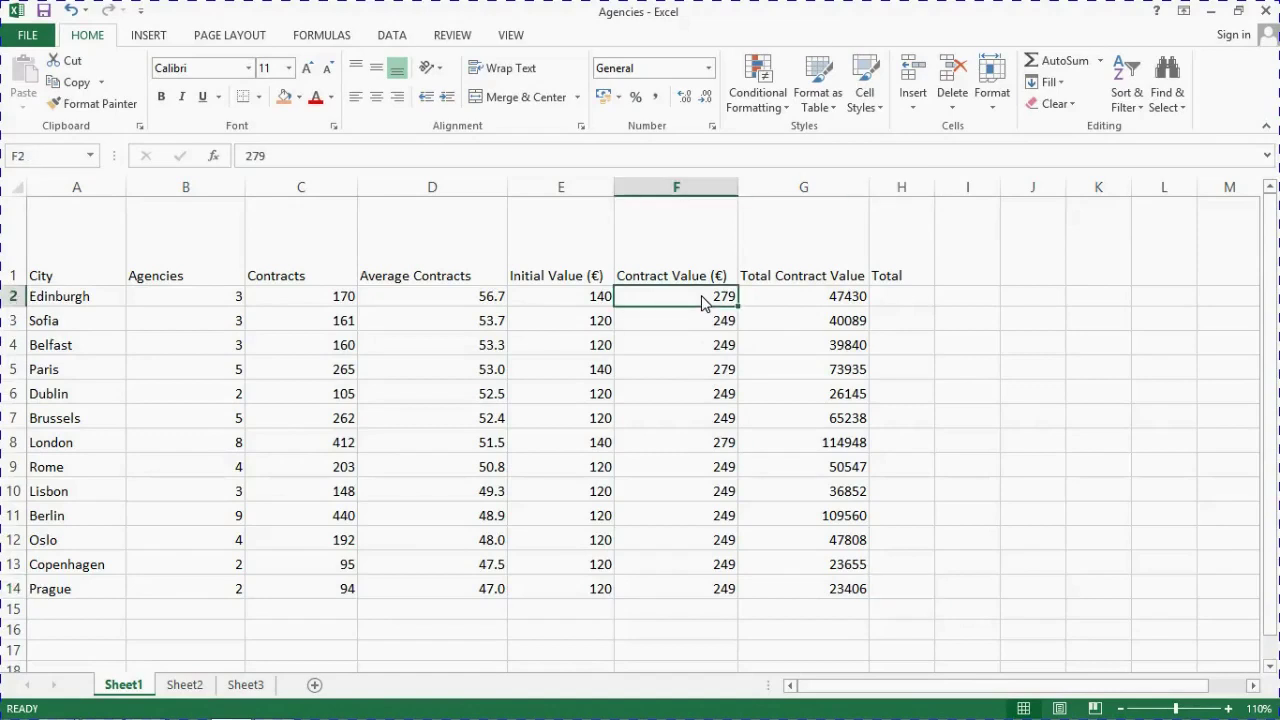
drag(705, 303, 727, 590)
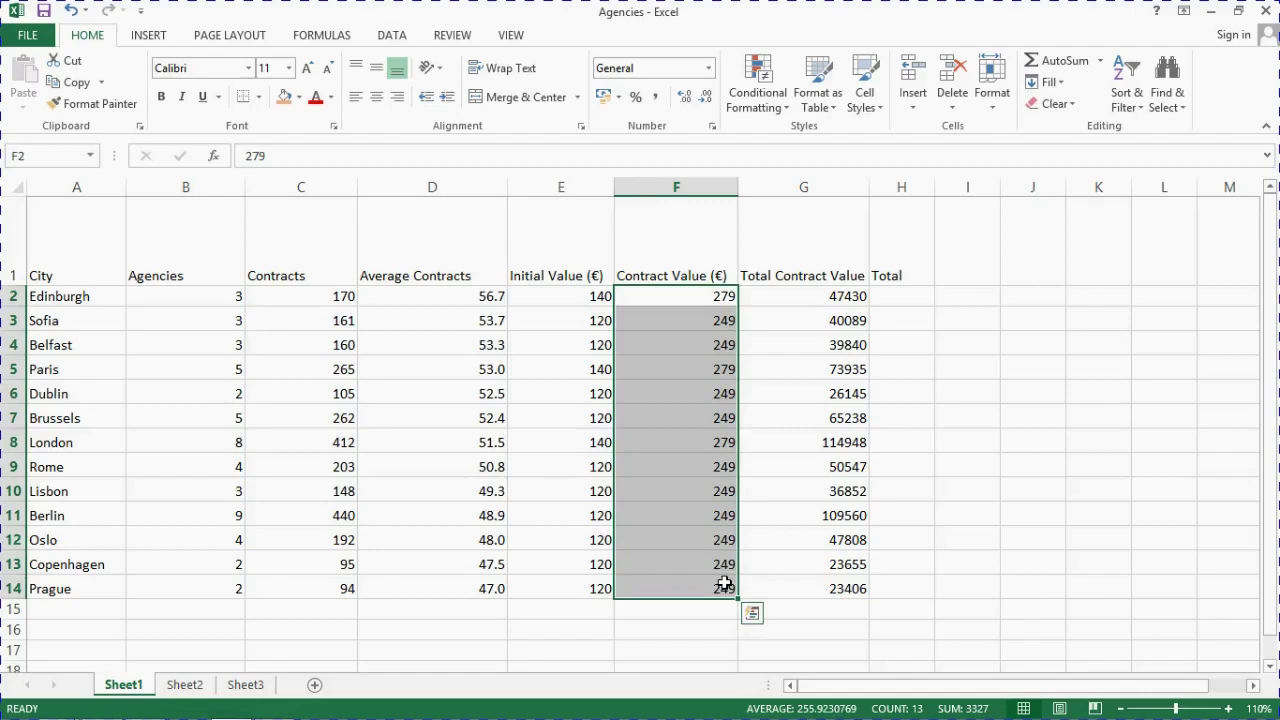
click(709, 72)
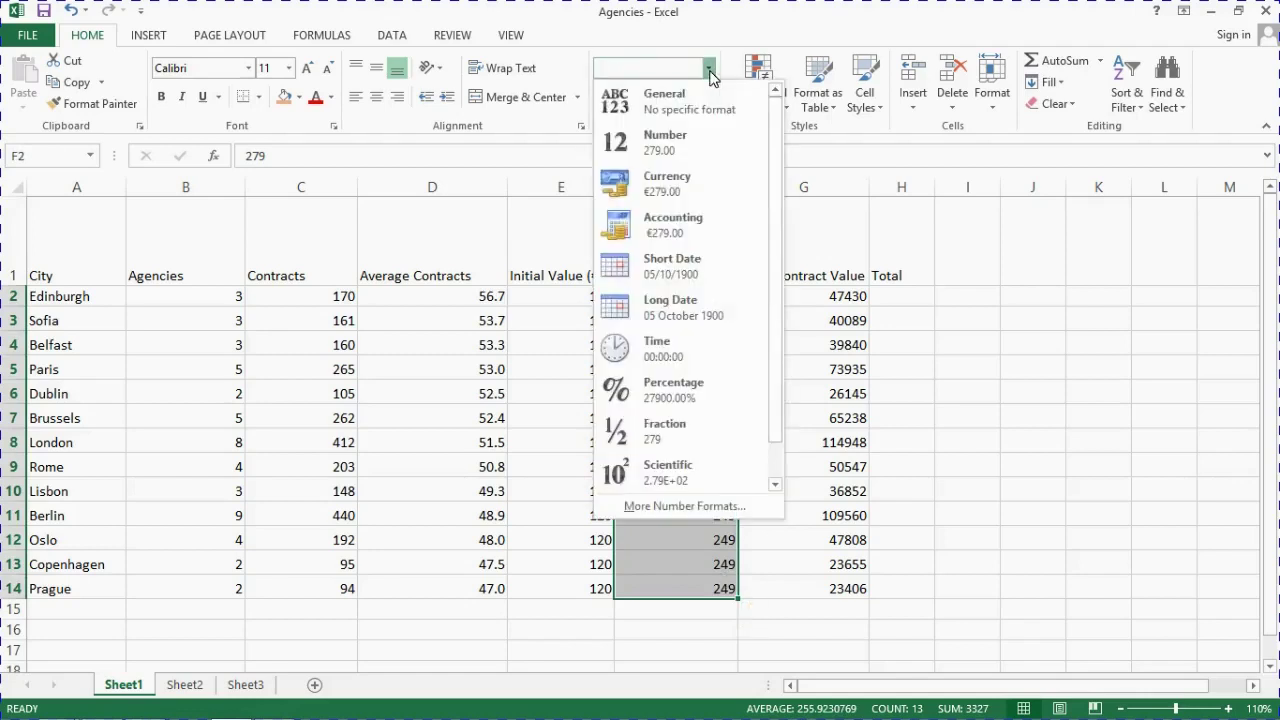
click(687, 185)
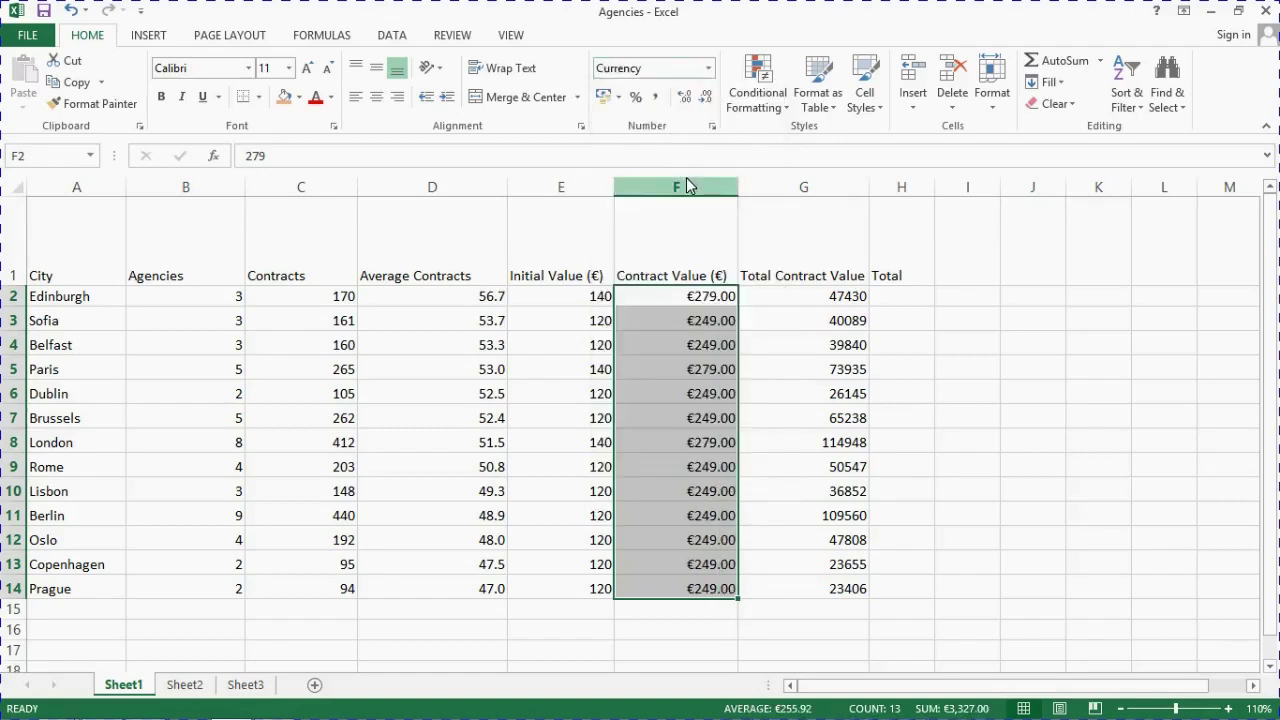
click(707, 98)
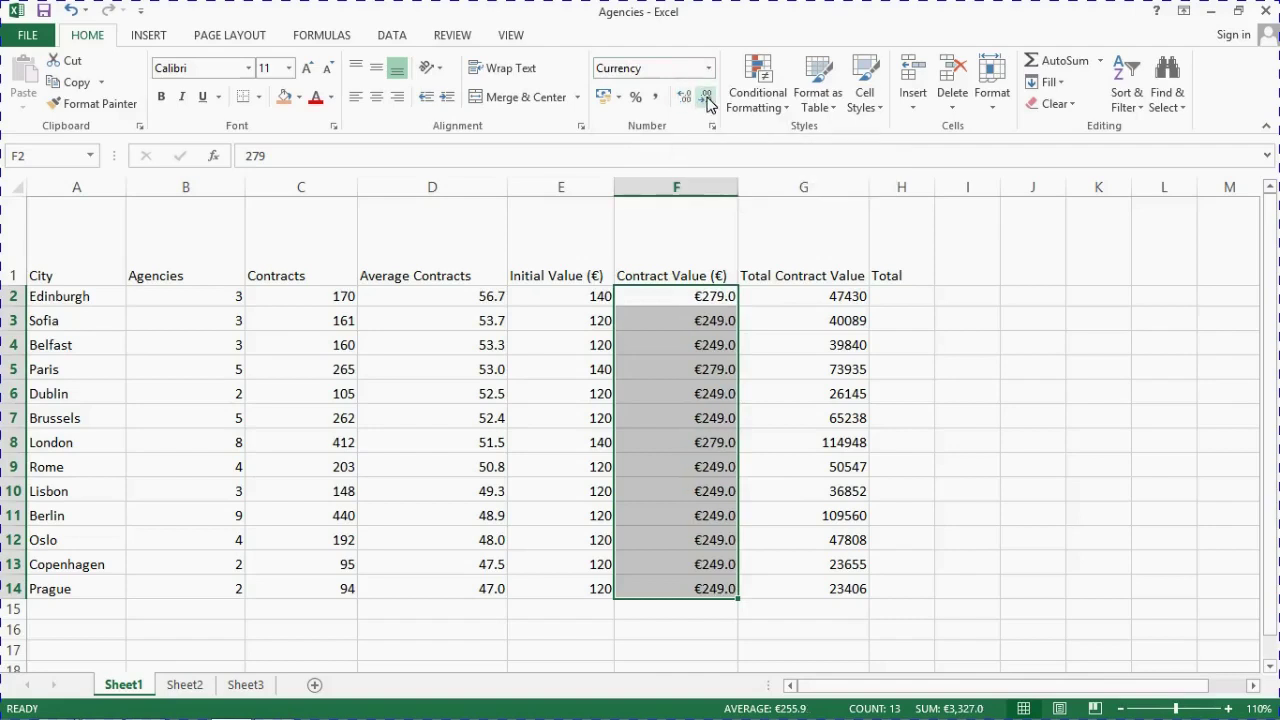
click(707, 98)
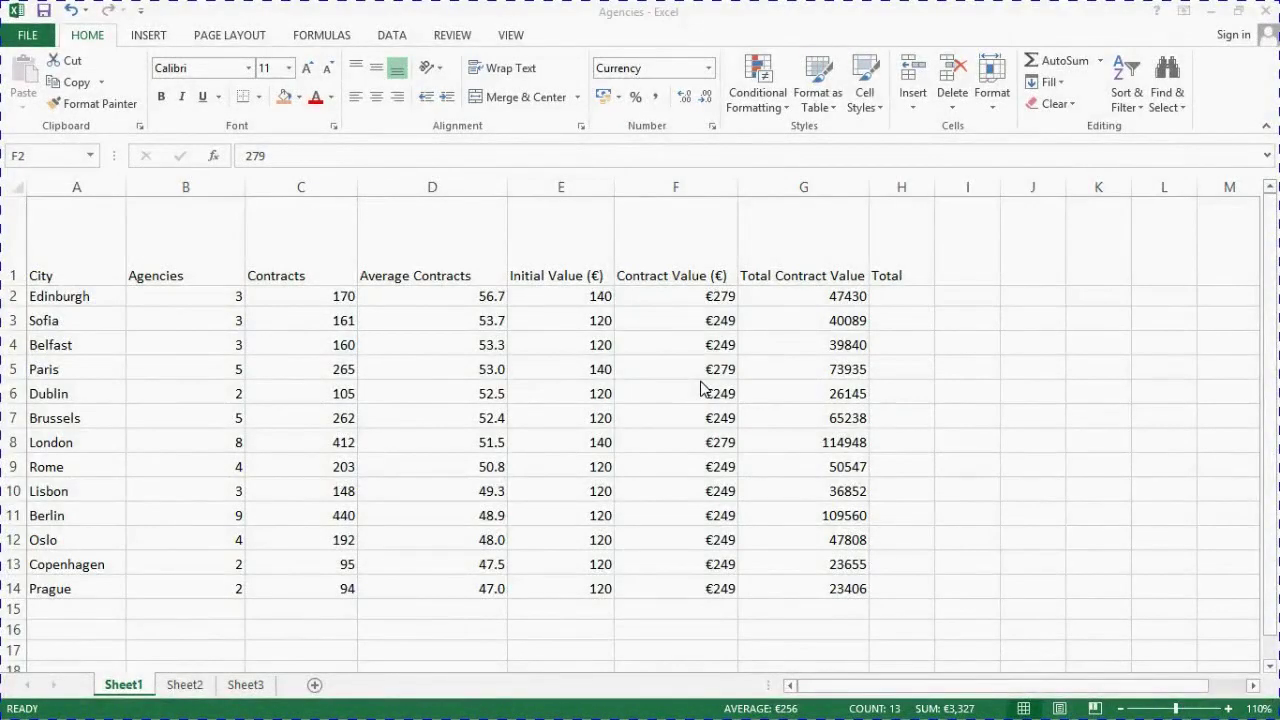
Step: Change the currency symbol of the Contract Value cells F2 to F14 to $ English (United States)
click(685, 293)
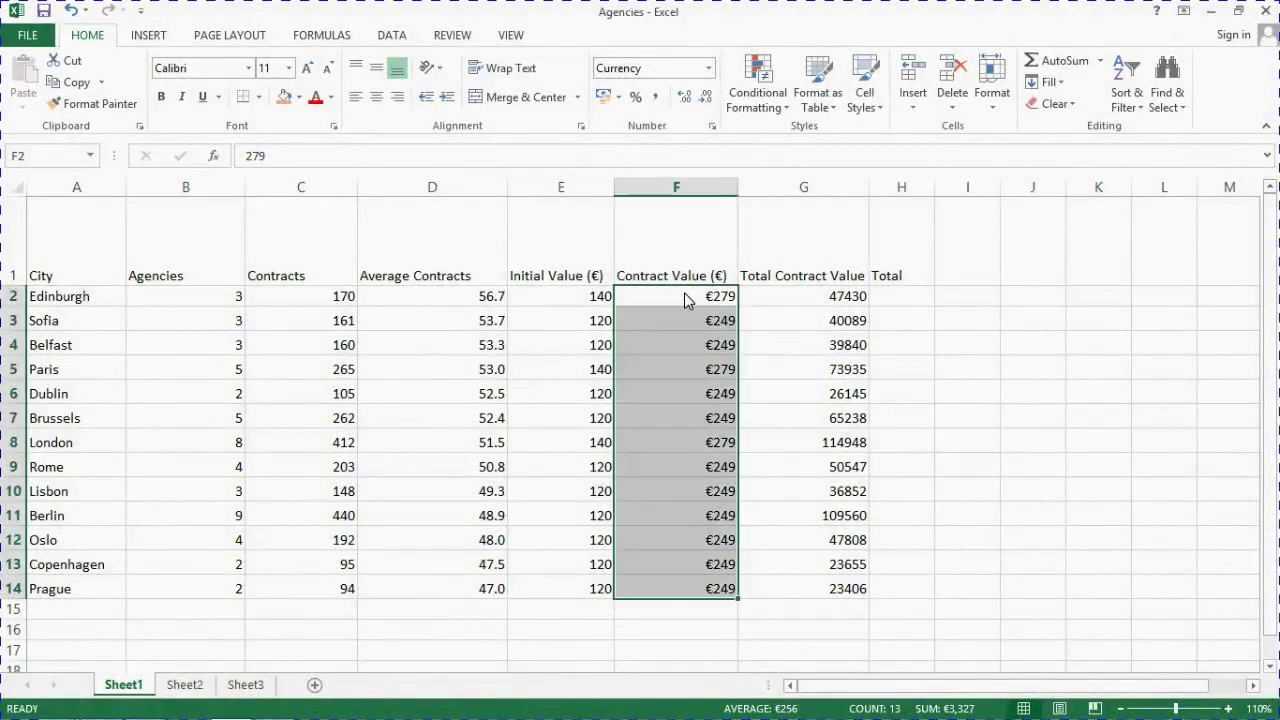
click(709, 69)
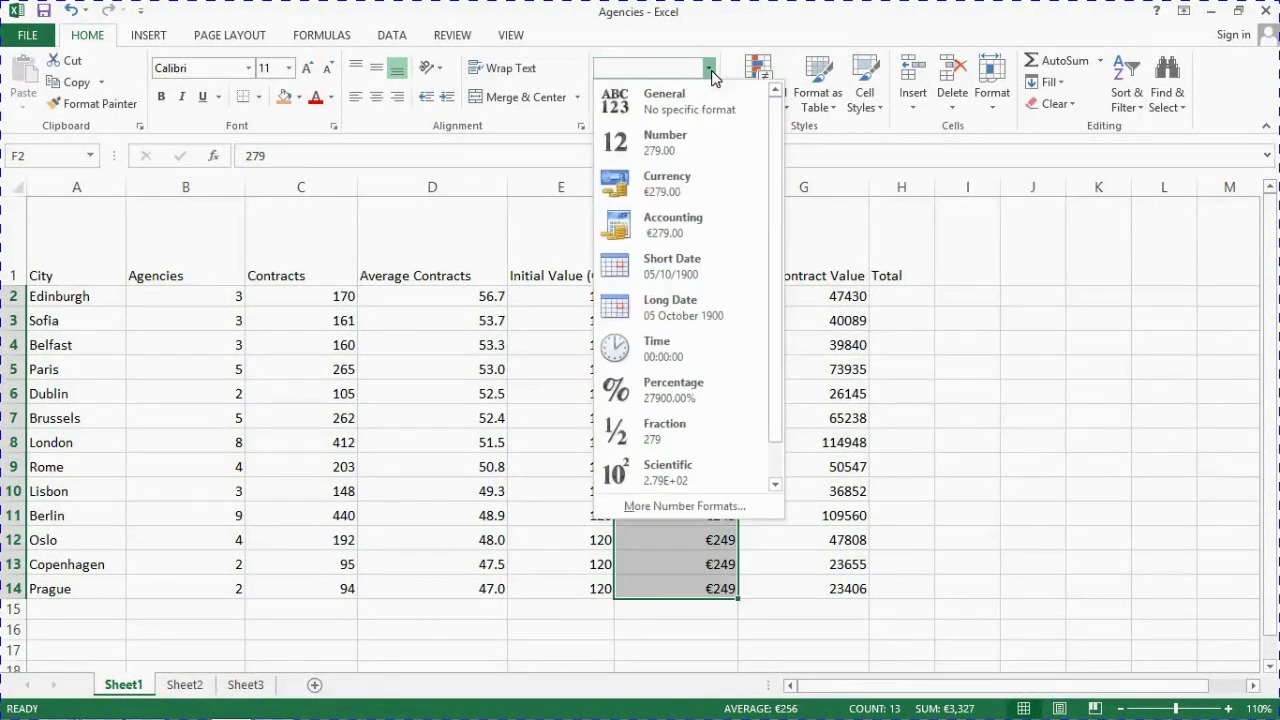
click(693, 505)
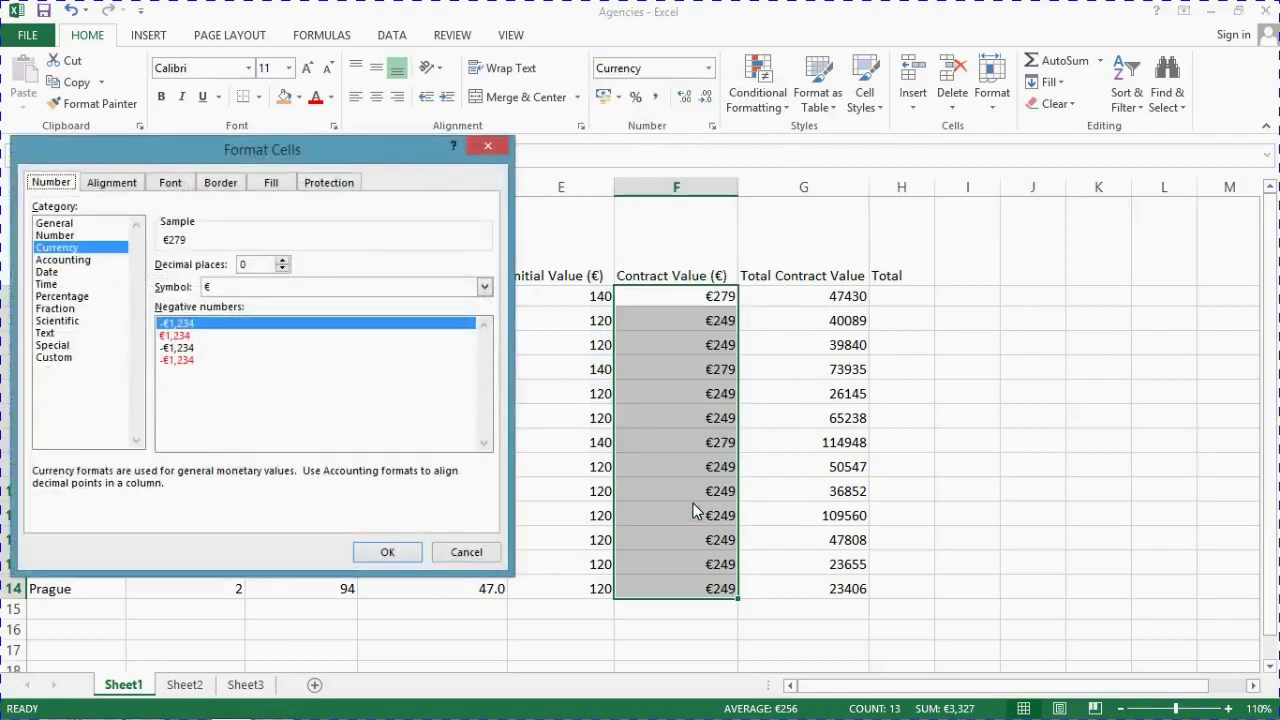
click(484, 288)
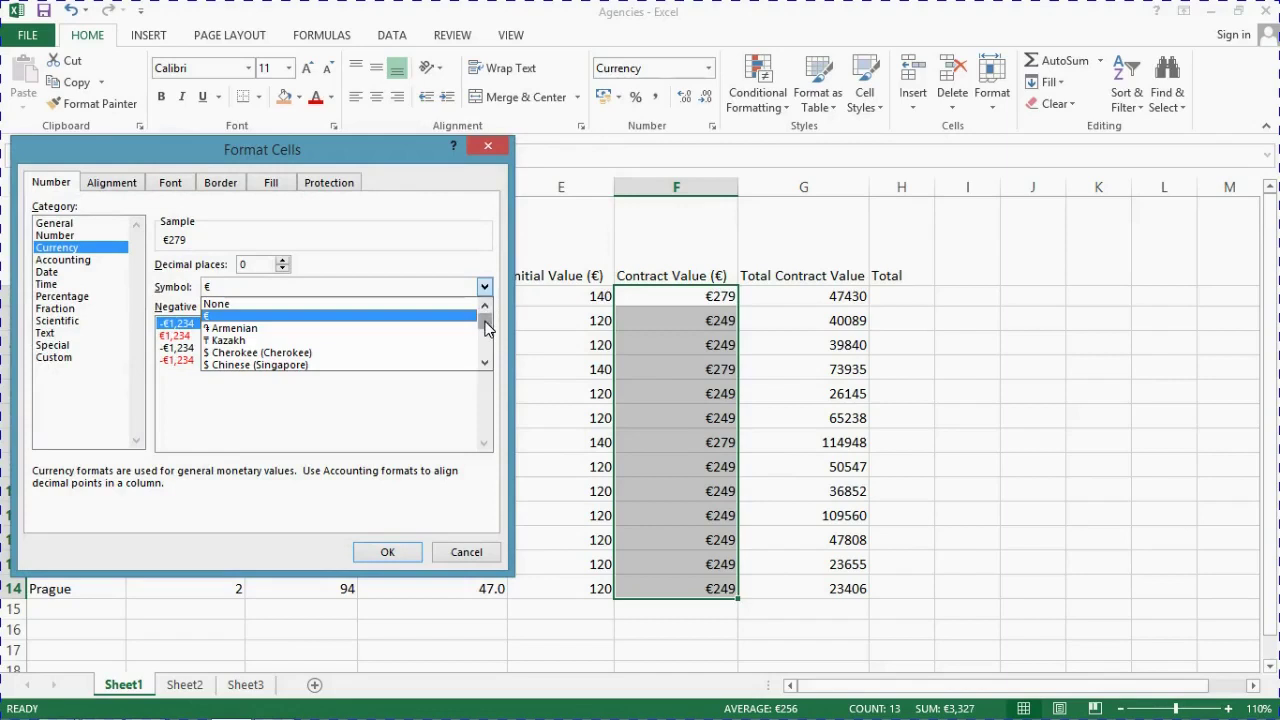
mouse_move(486, 328)
mouse_down()
mouse_move(491, 345)
mouse_move(486, 320)
mouse_up()
click(484, 363)
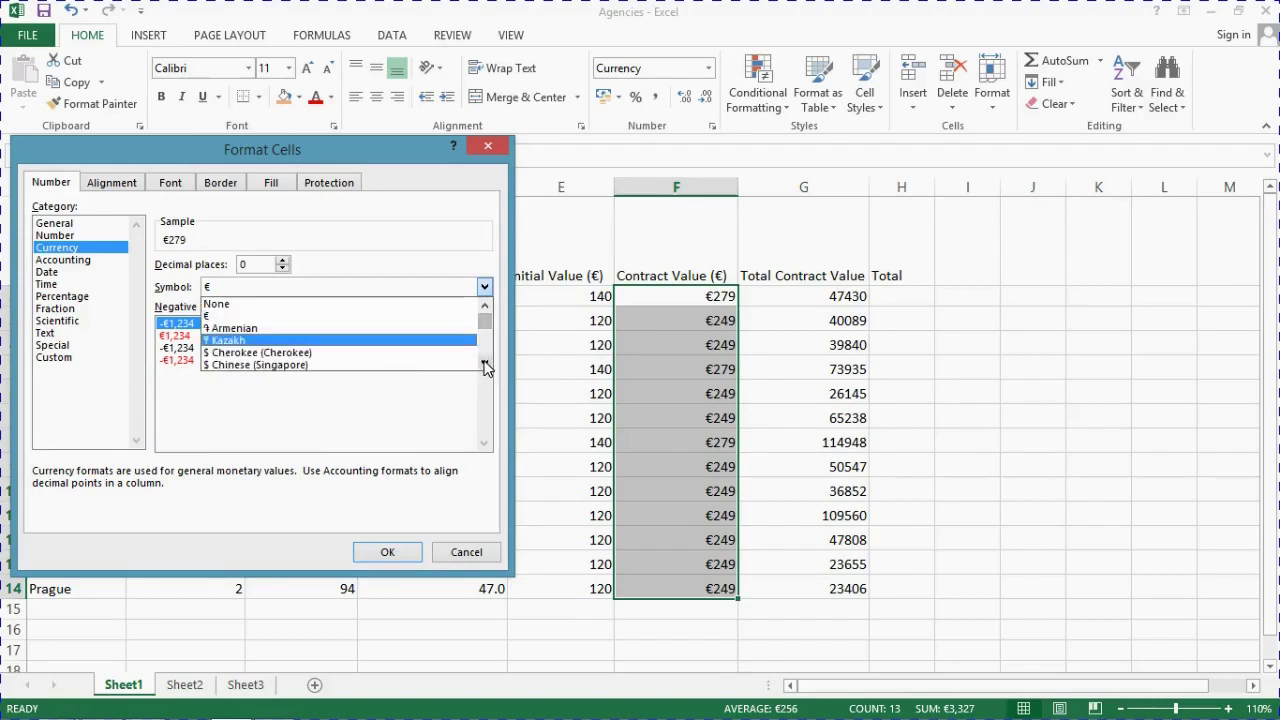
click(484, 364)
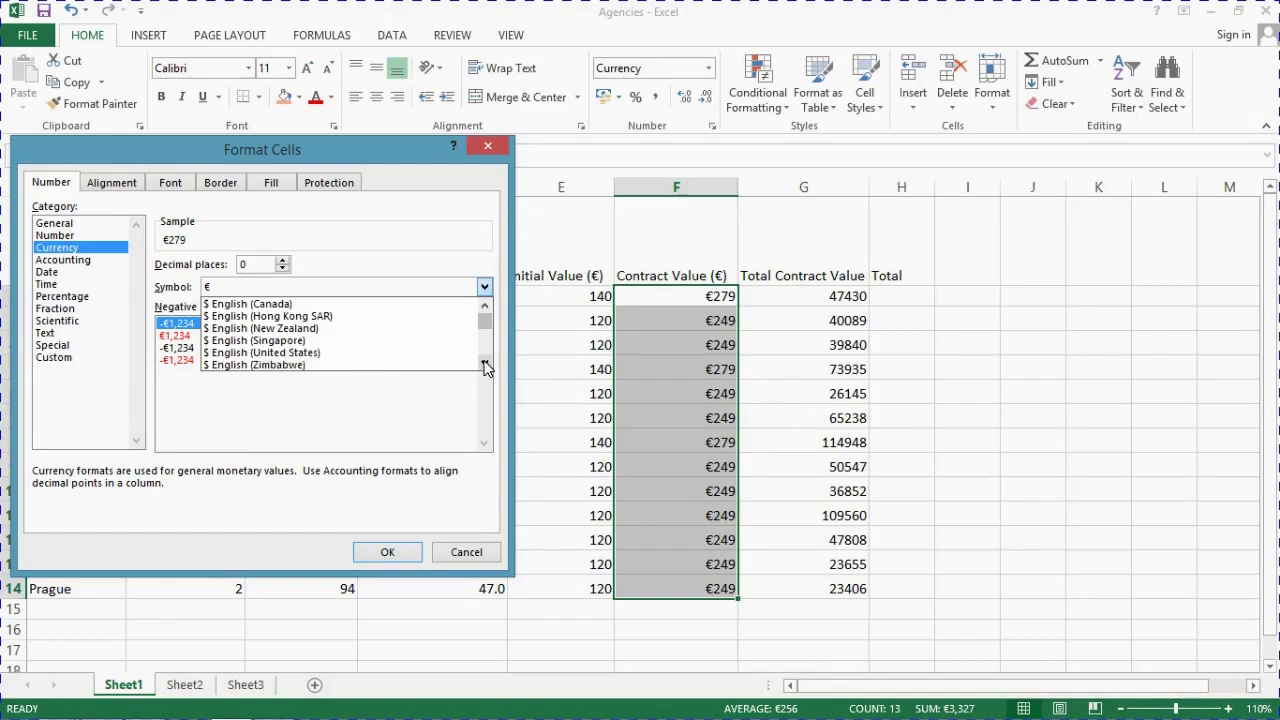
click(281, 354)
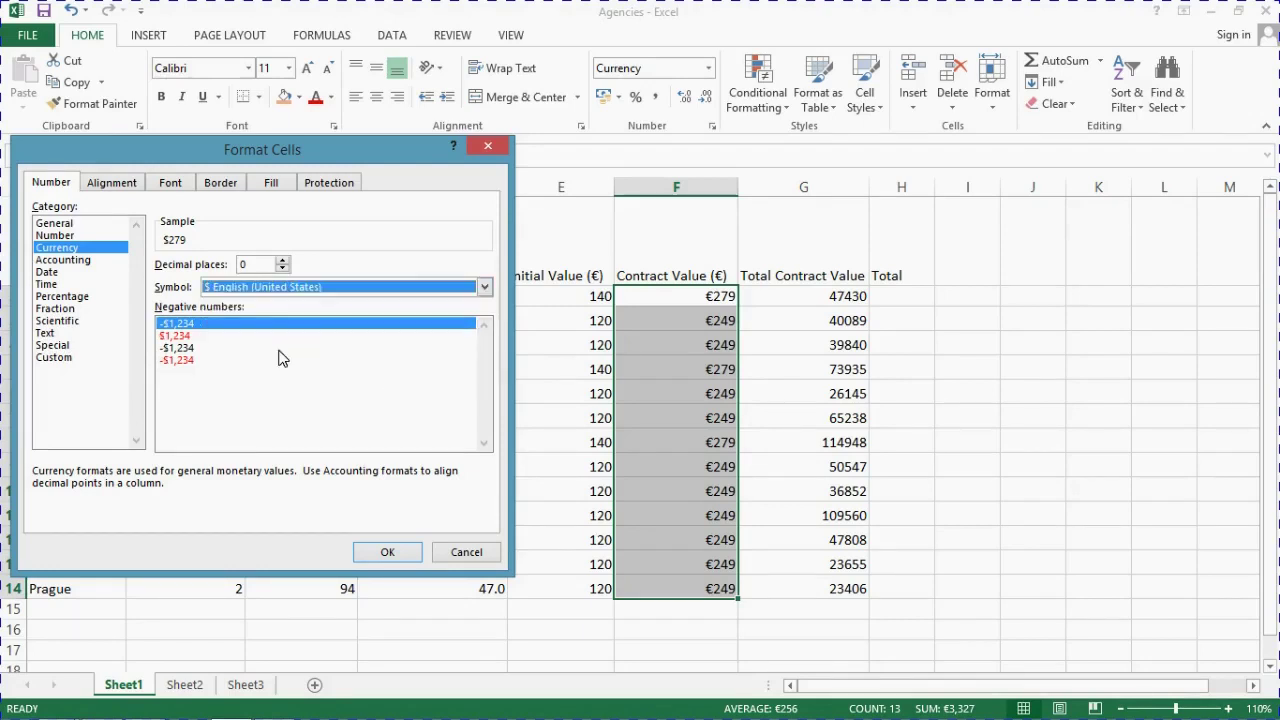
click(387, 555)
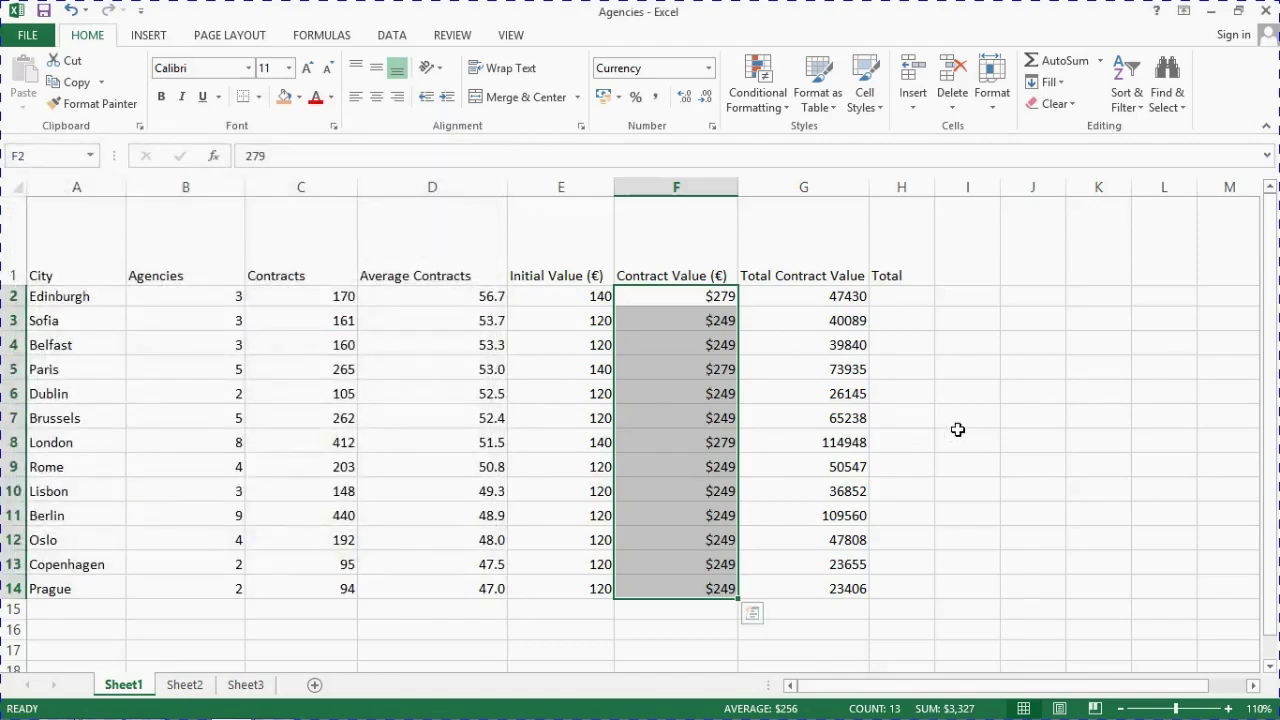
click(970, 488)
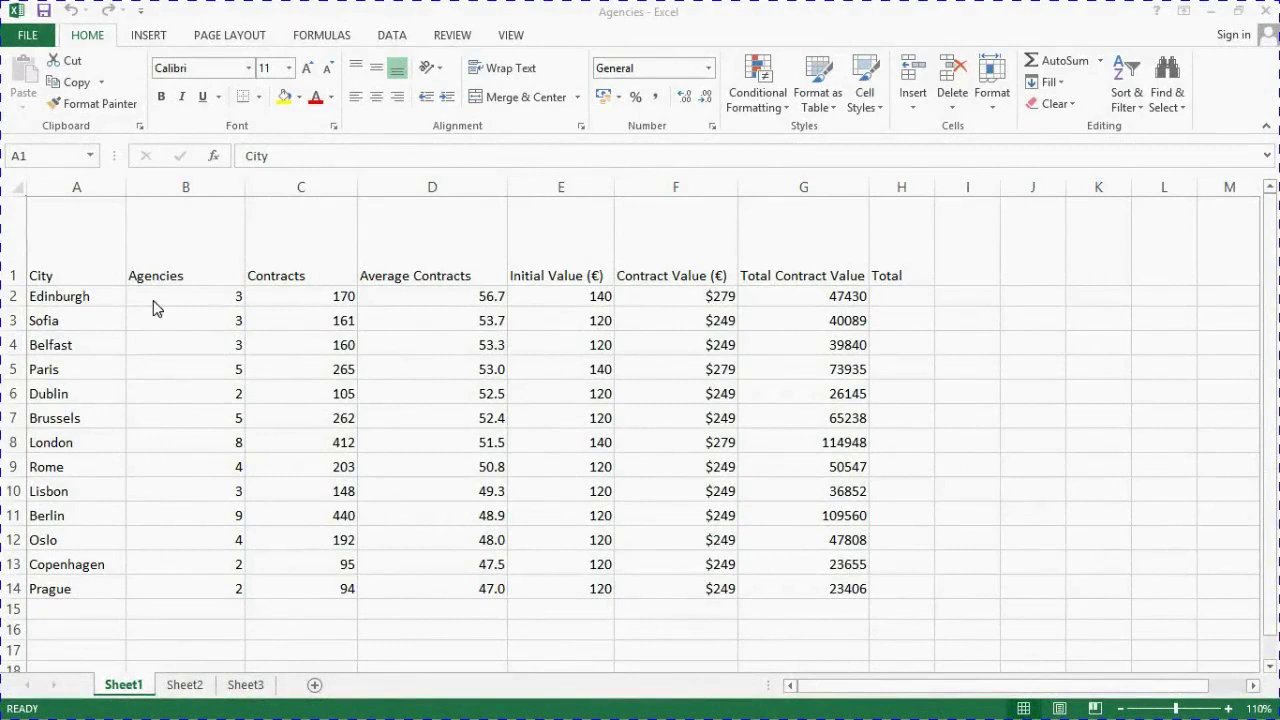
Step: Set a dark blue double-line outline border for the table range A1 to G14
click(58, 259)
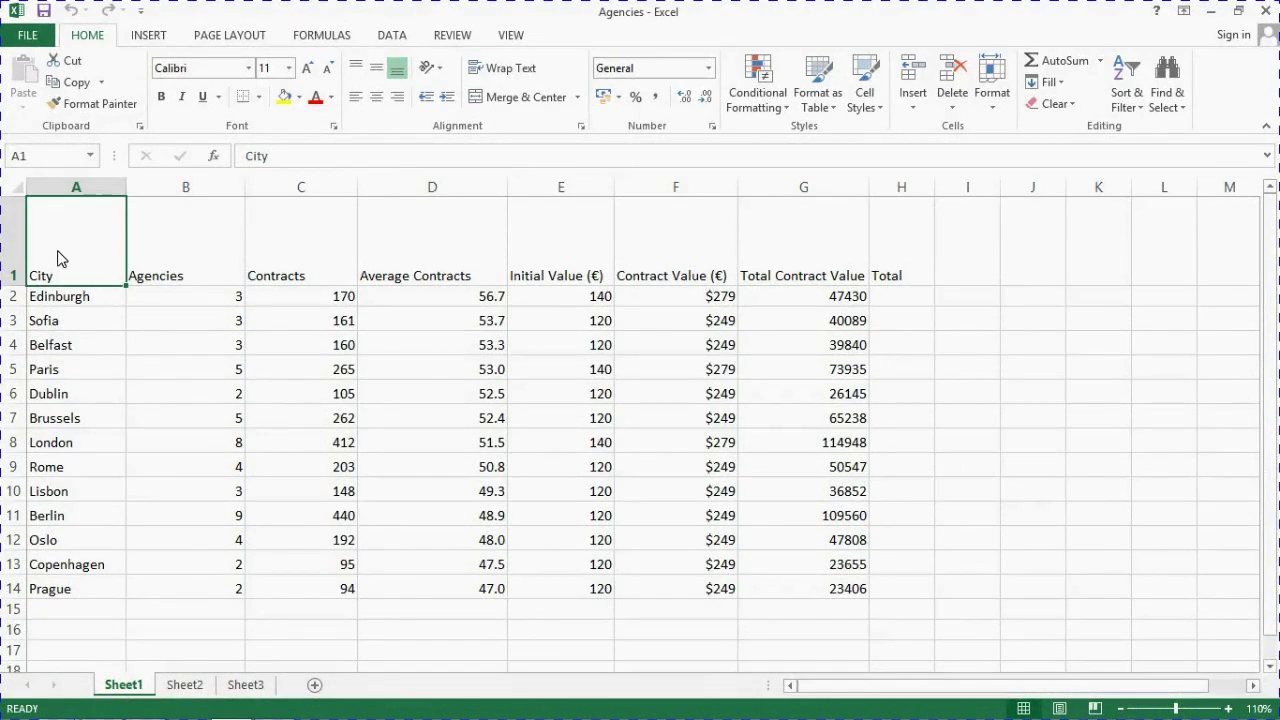
drag(58, 259, 843, 577)
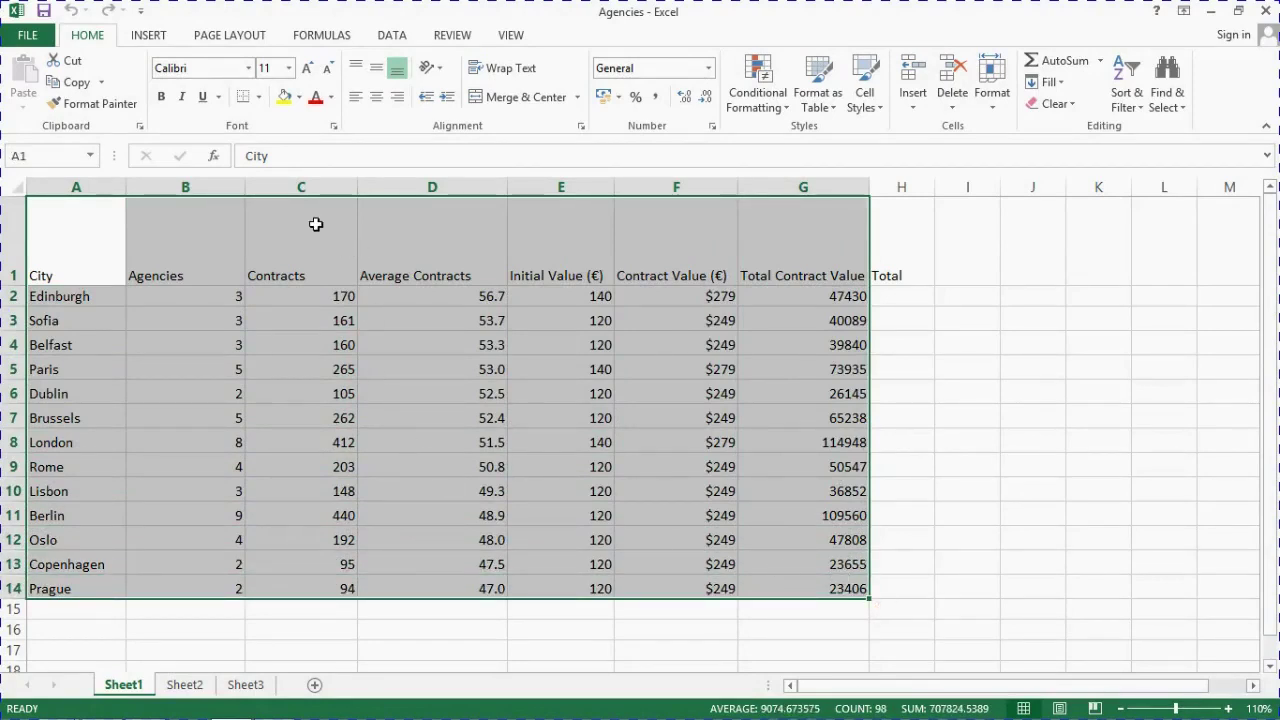
click(259, 97)
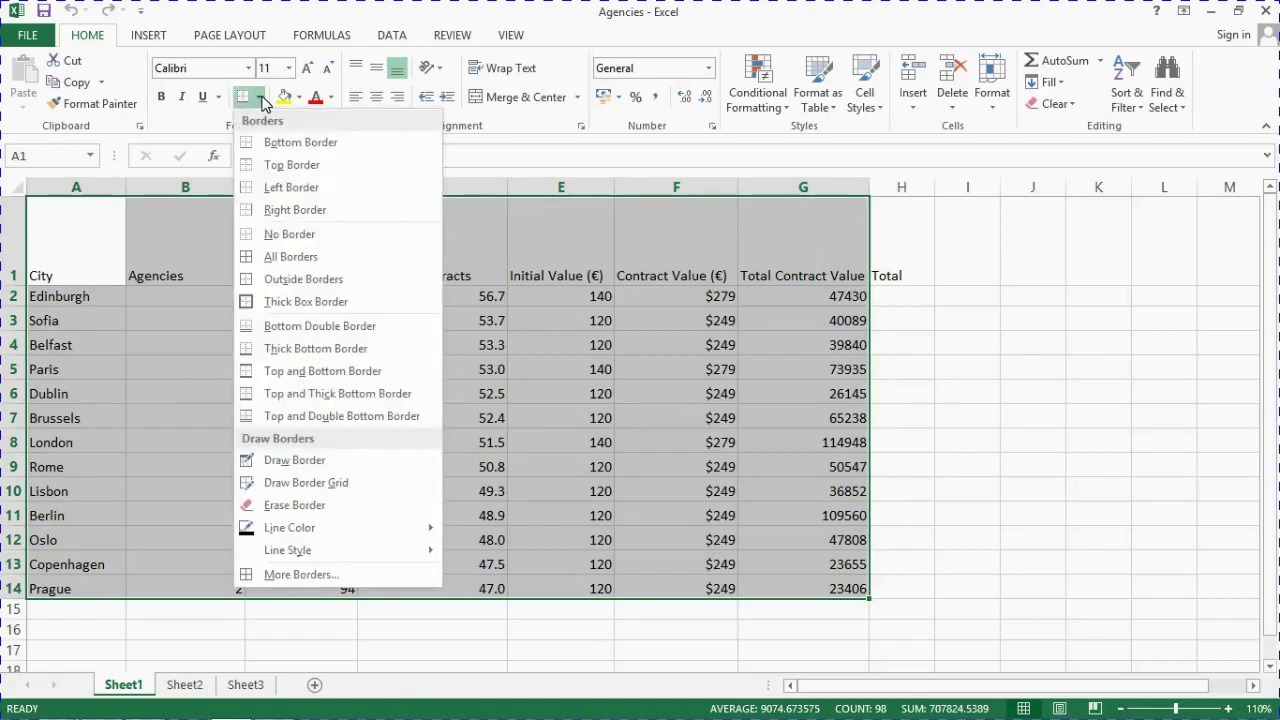
click(291, 576)
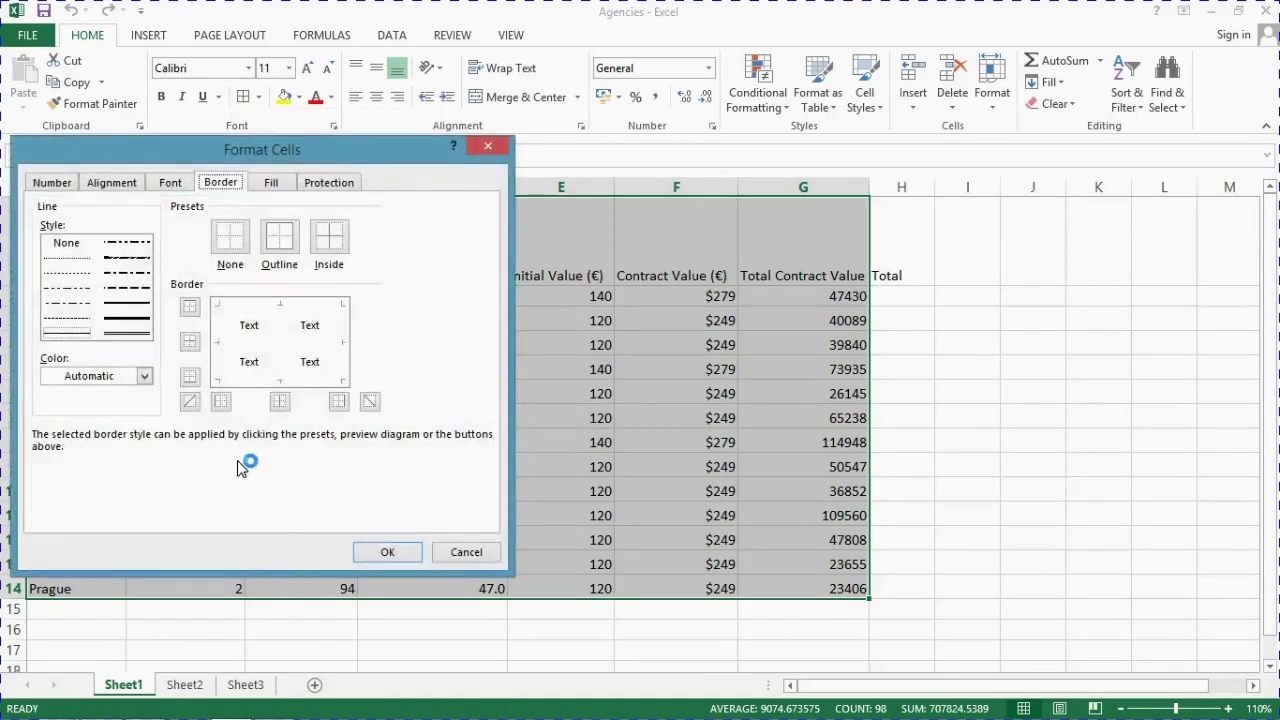
click(128, 336)
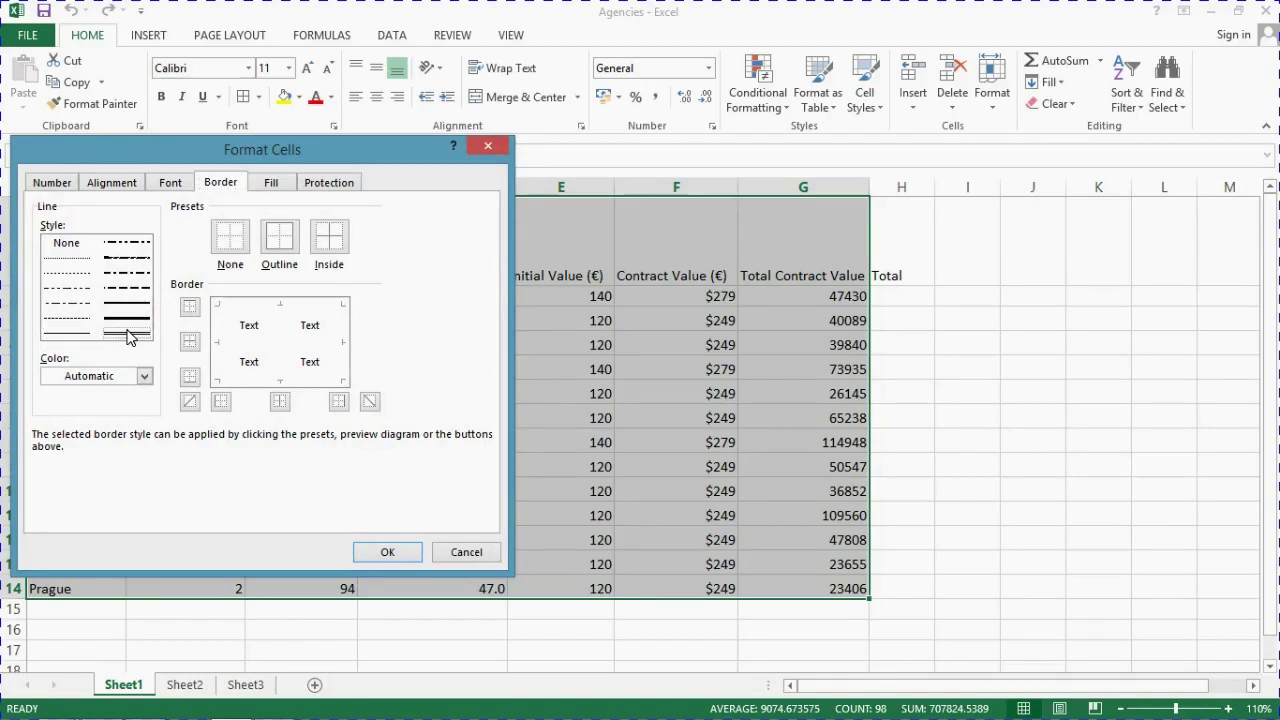
click(145, 377)
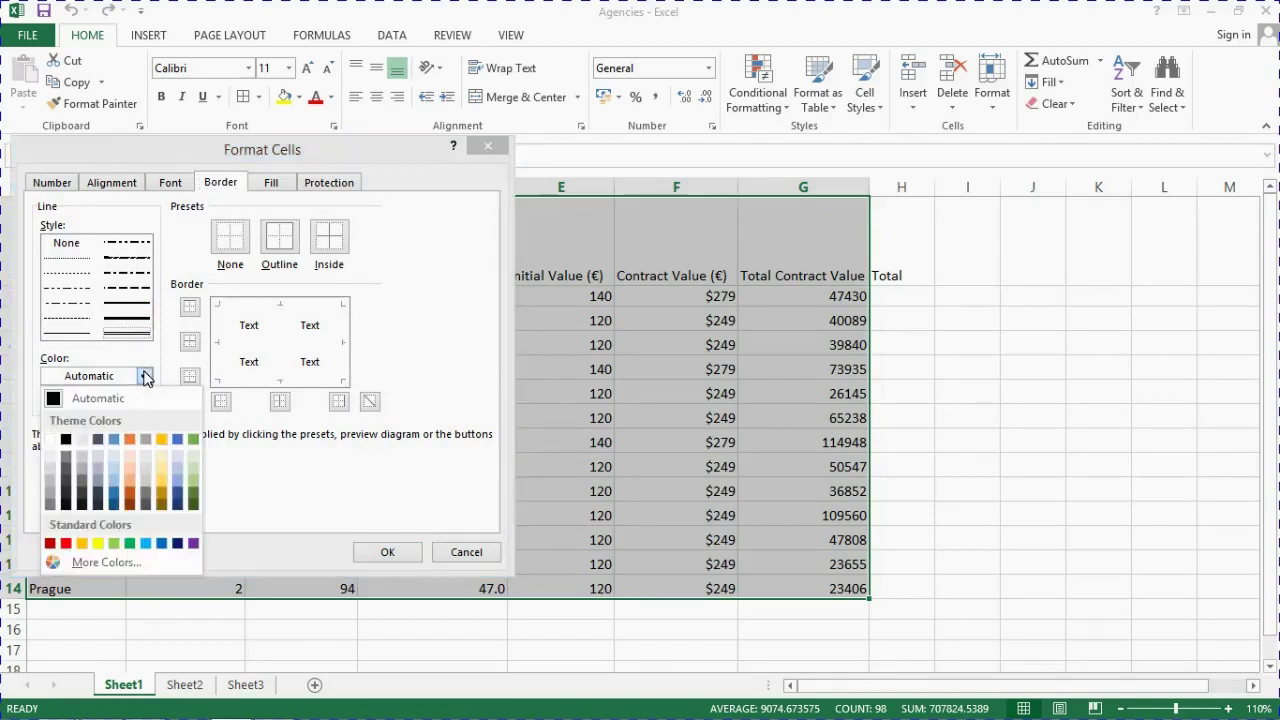
click(113, 506)
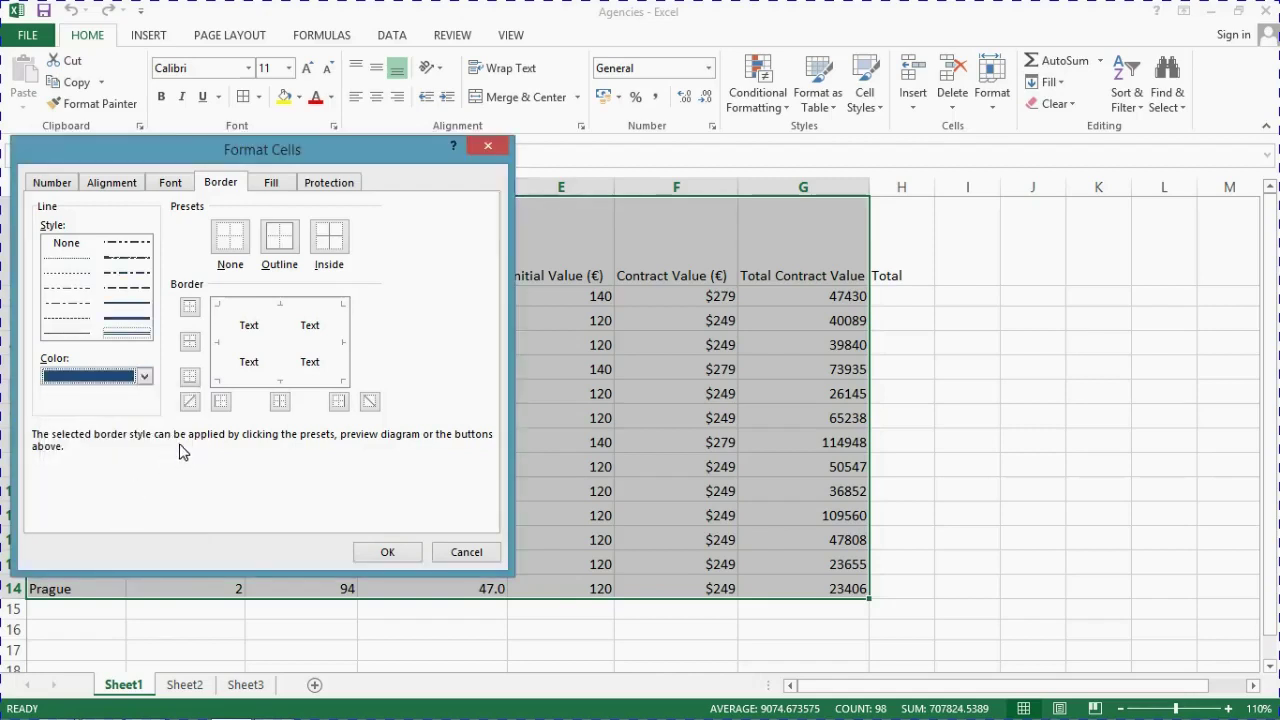
click(277, 242)
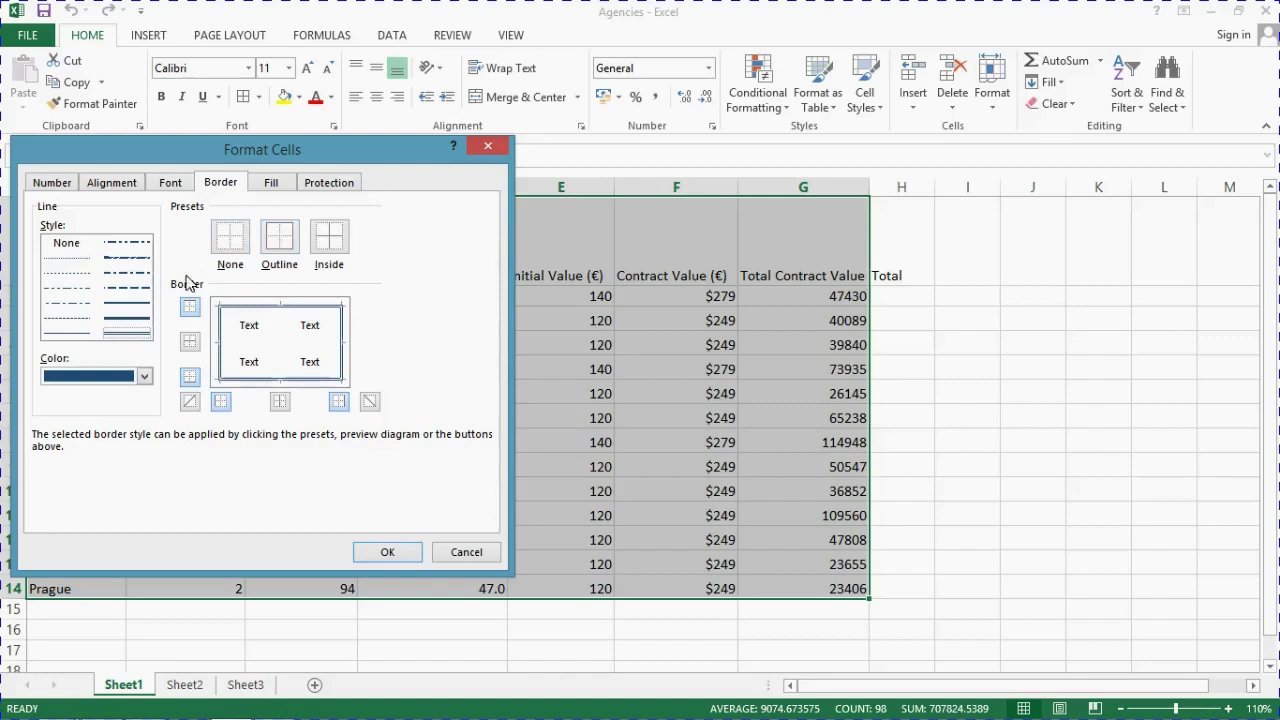
Step: Add thin light blue inside borders to the table range and apply the border settings
click(70, 335)
click(145, 379)
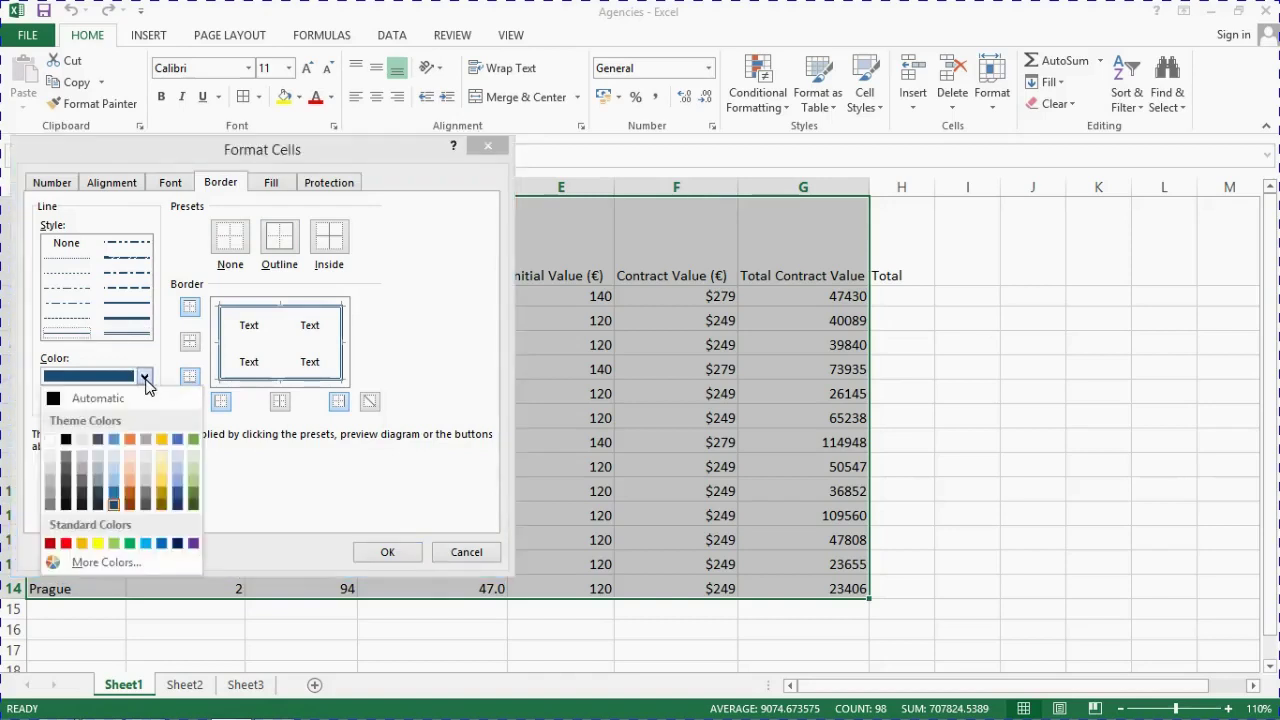
click(117, 477)
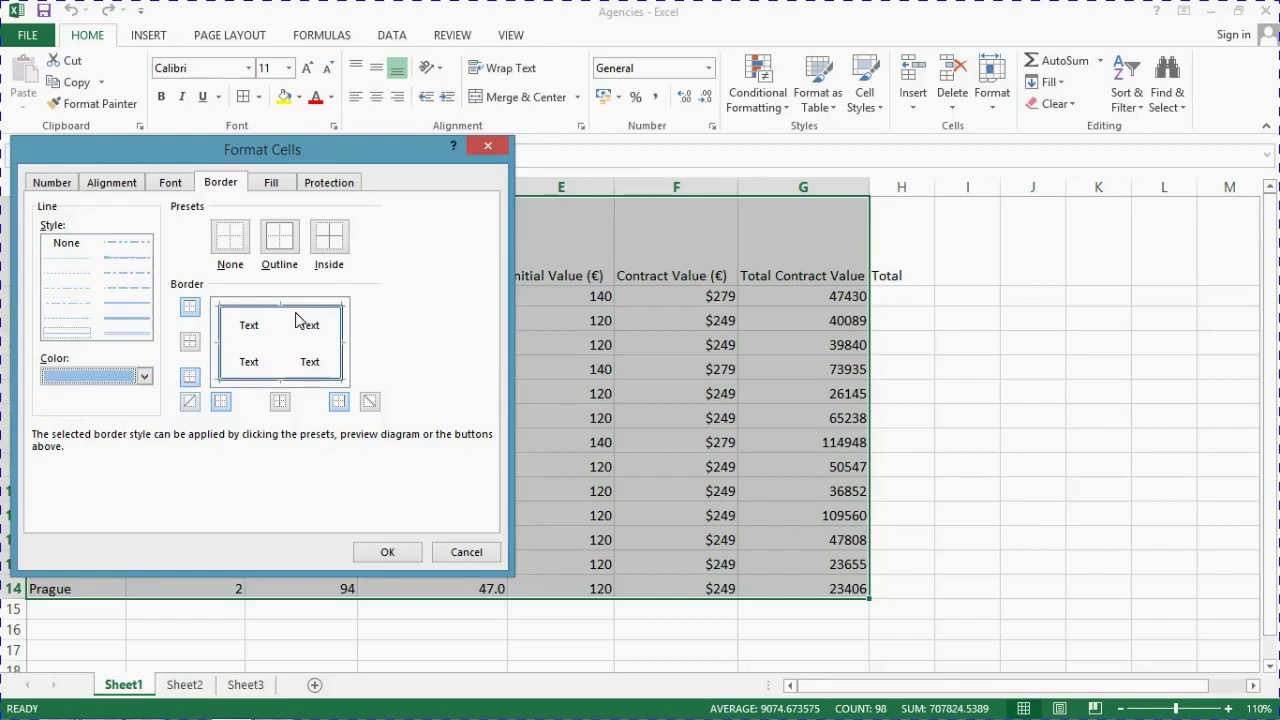
click(331, 237)
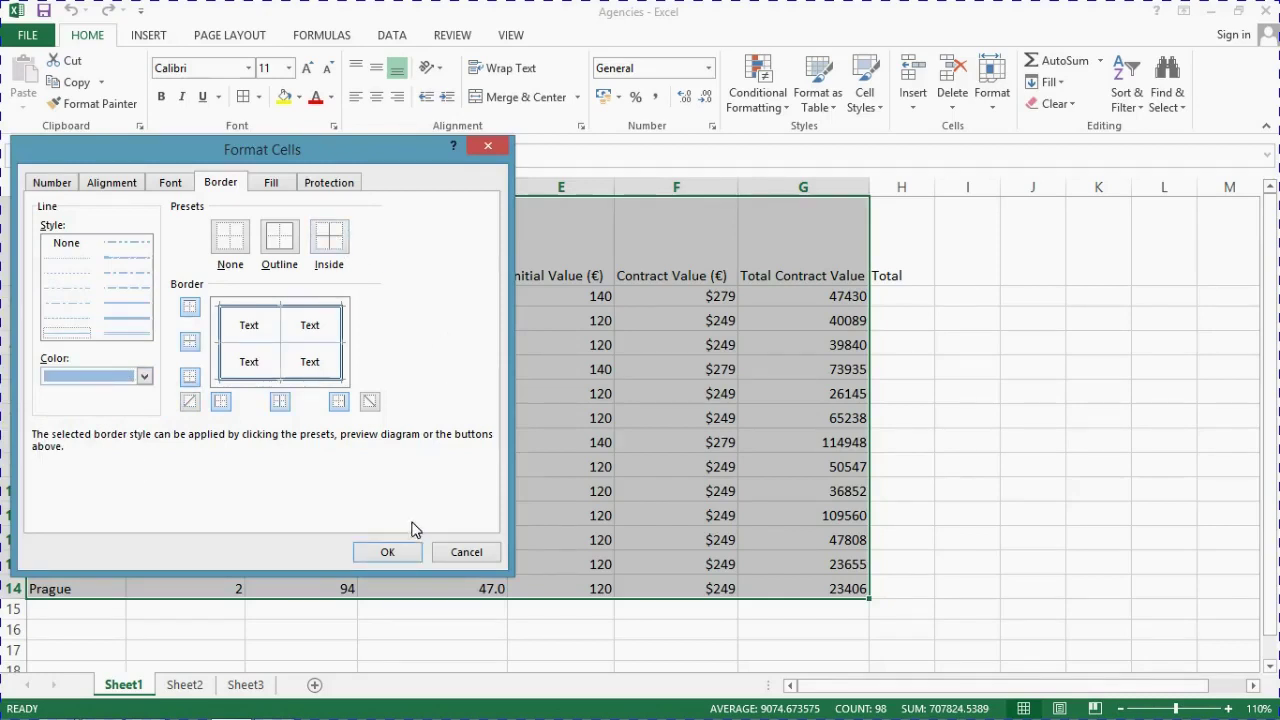
click(389, 552)
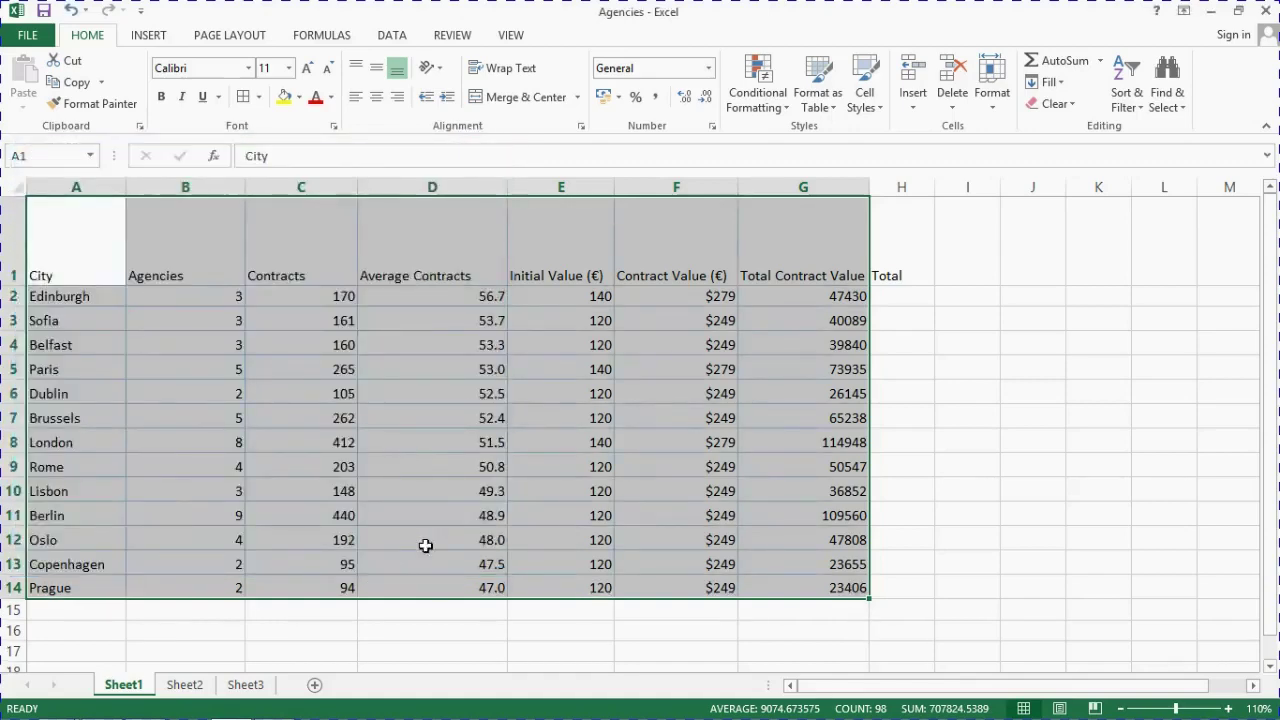
click(652, 652)
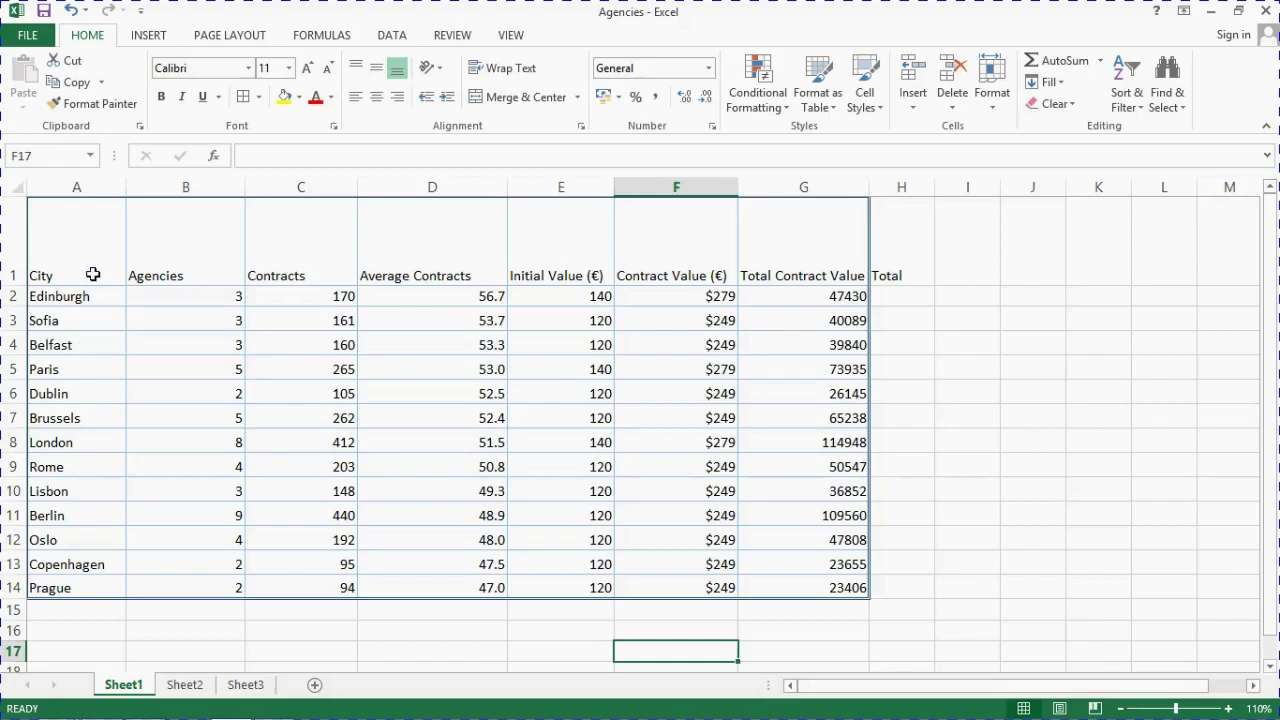
Step: Fill the header cells A1 to G1 with light green
drag(65, 244, 756, 228)
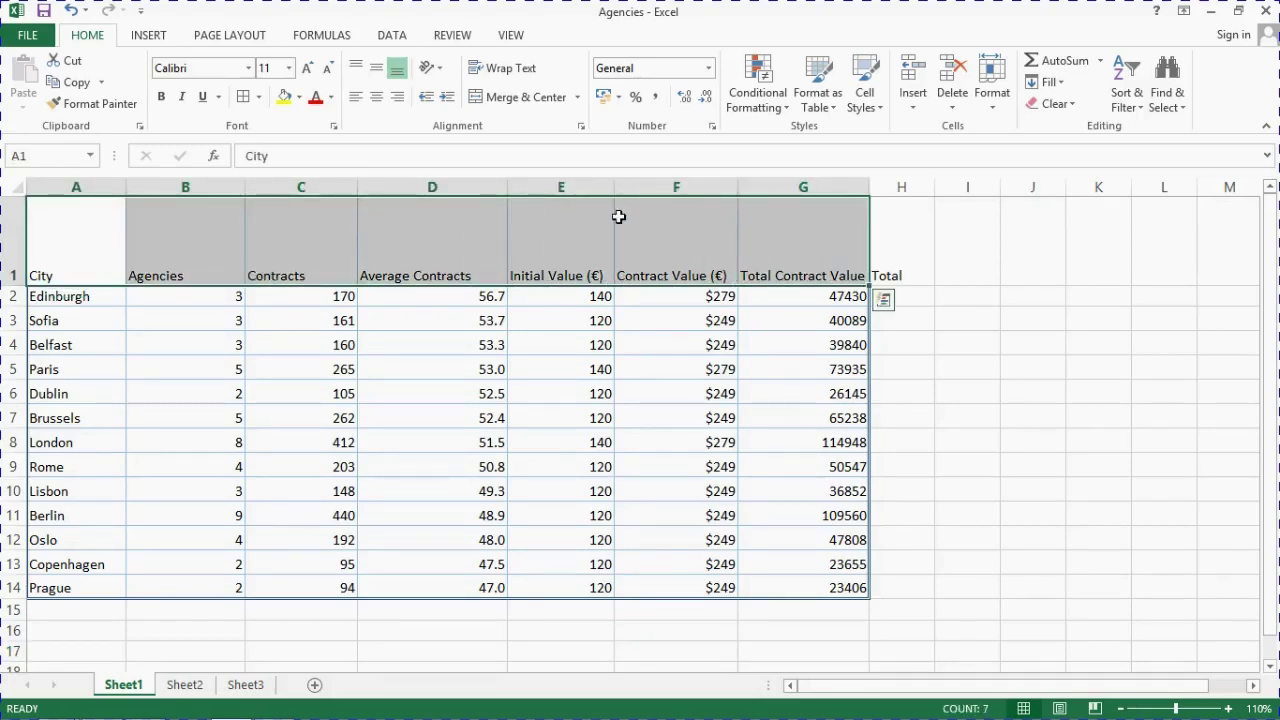
click(301, 97)
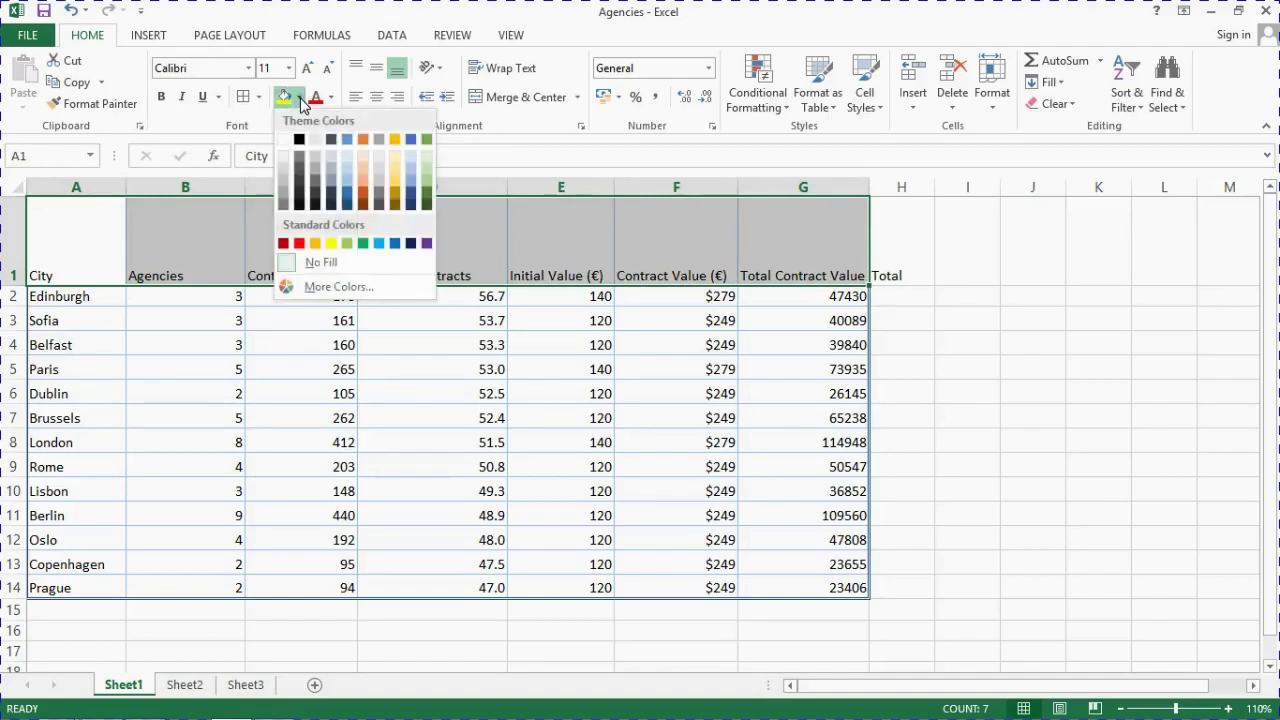
click(426, 171)
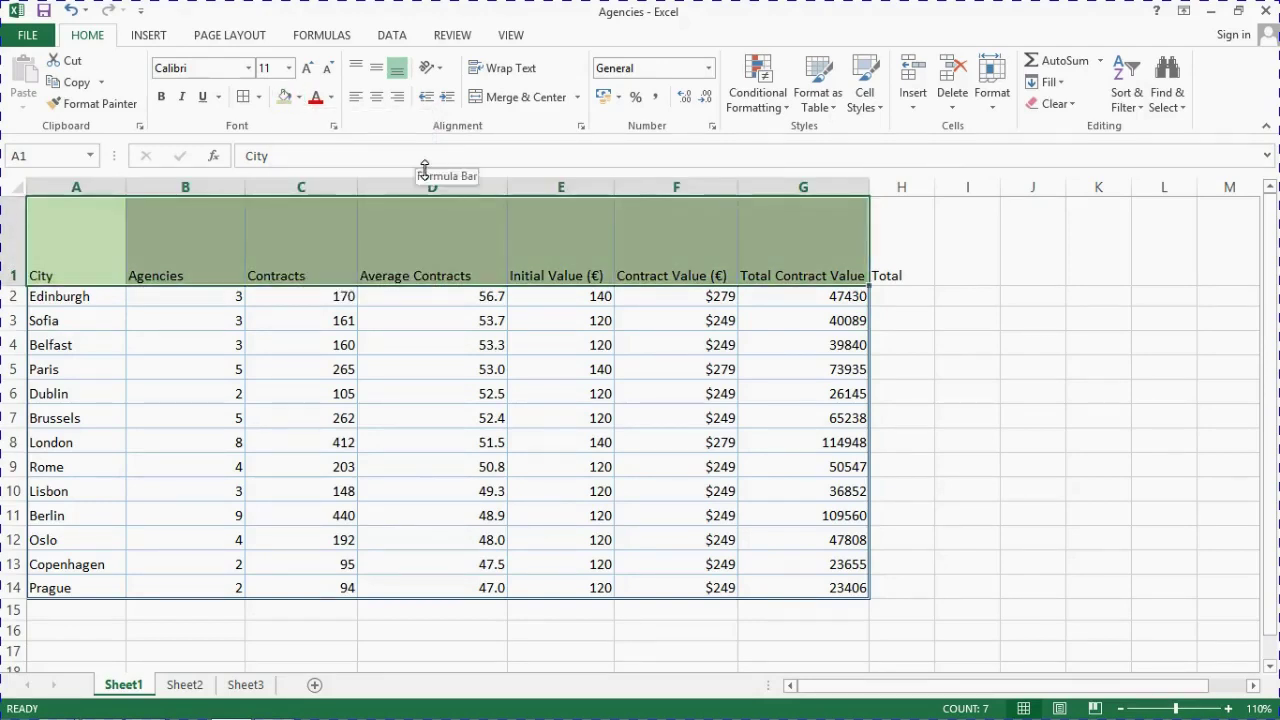
click(404, 313)
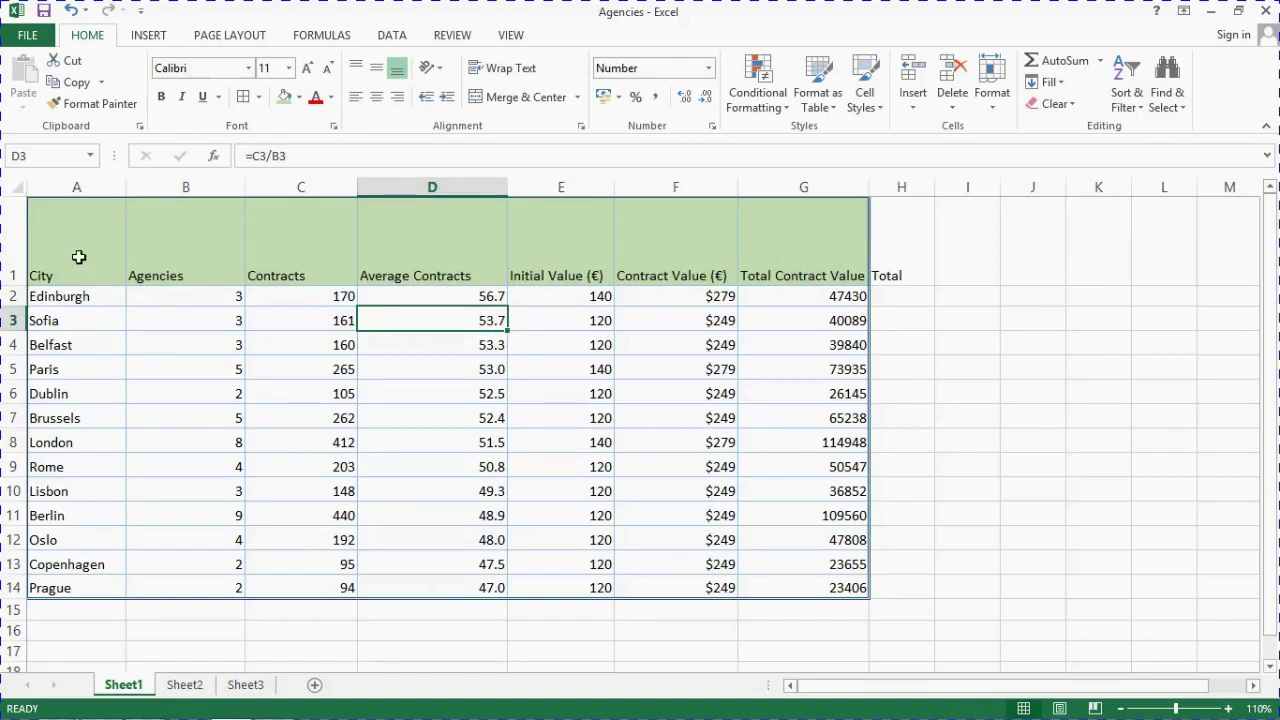
Step: Color the header text in A1 to G1 Blue-Gray, Text 2, Darker 50% and make it bold
drag(78, 257, 766, 257)
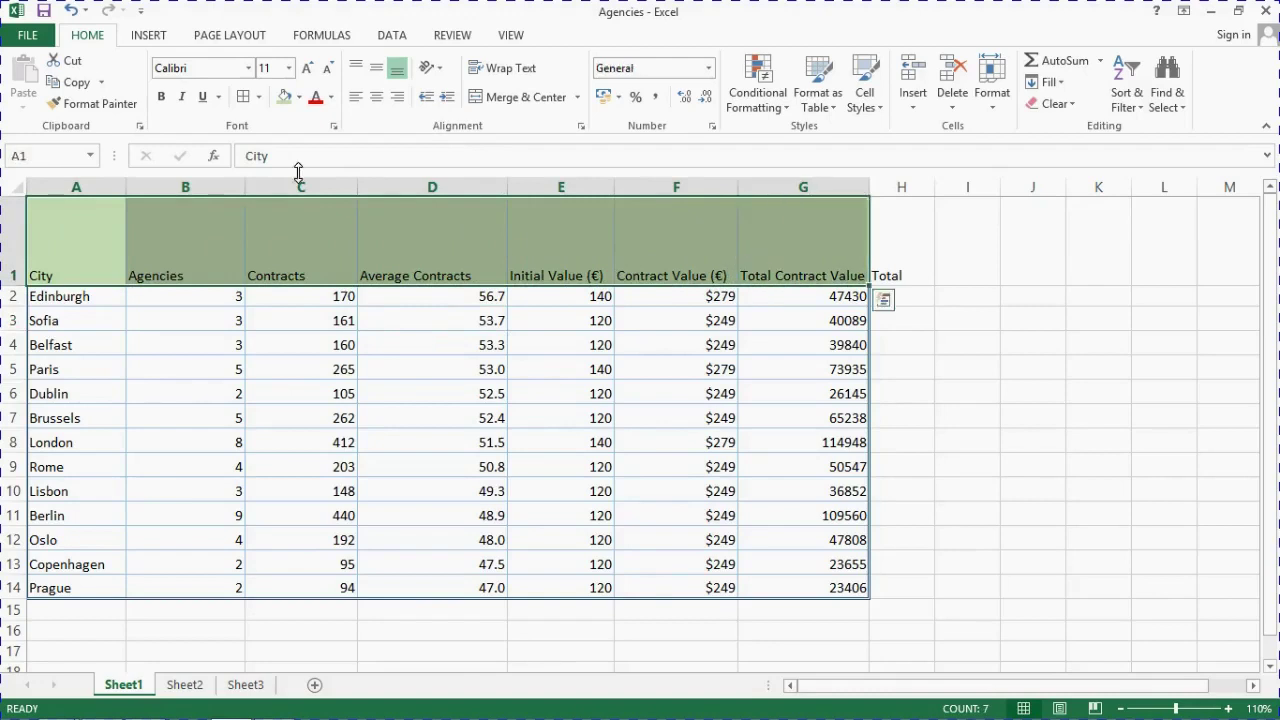
click(332, 97)
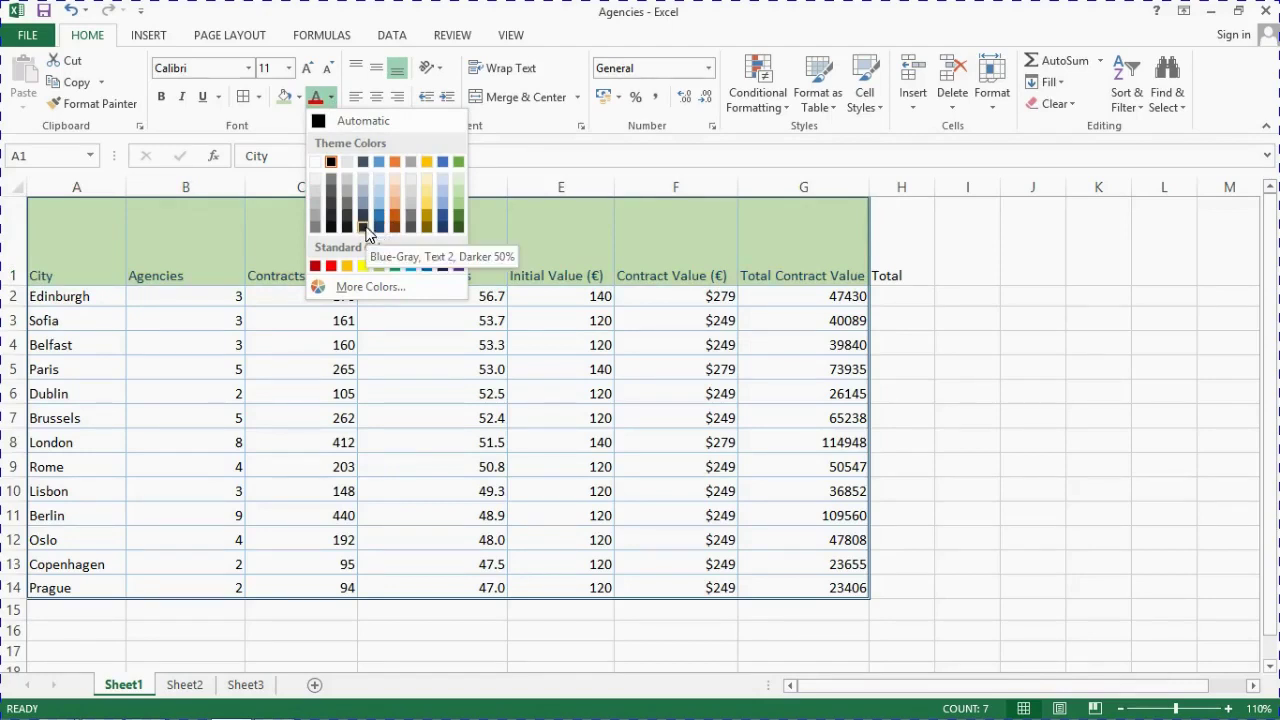
click(365, 229)
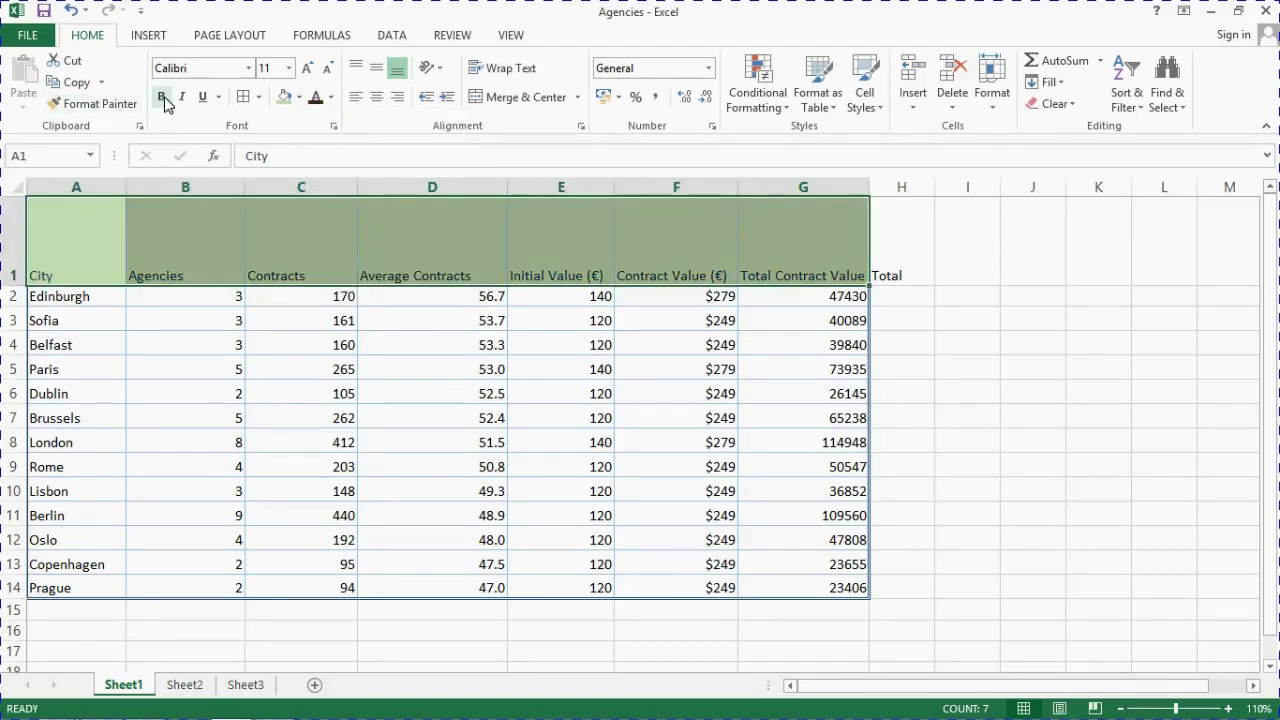
click(165, 101)
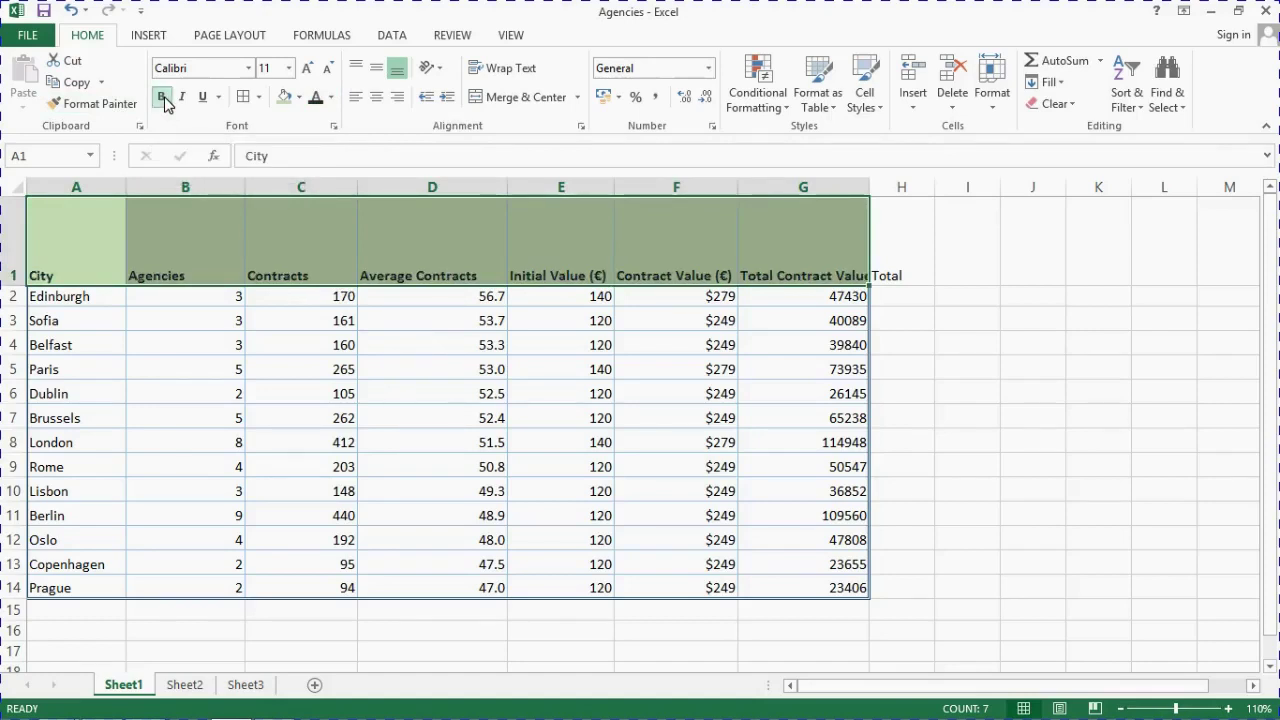
Step: Set the header text in A1 to G1 to font size 14 and wrap it within the cells
click(289, 69)
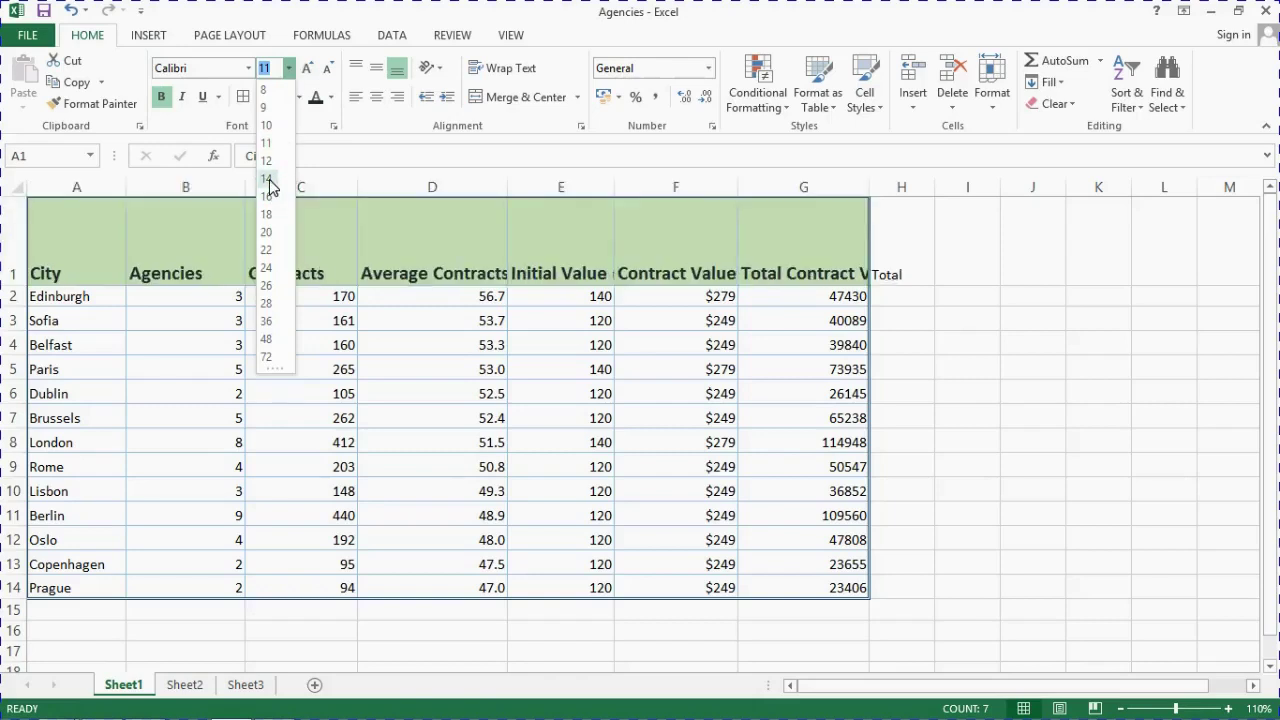
click(267, 179)
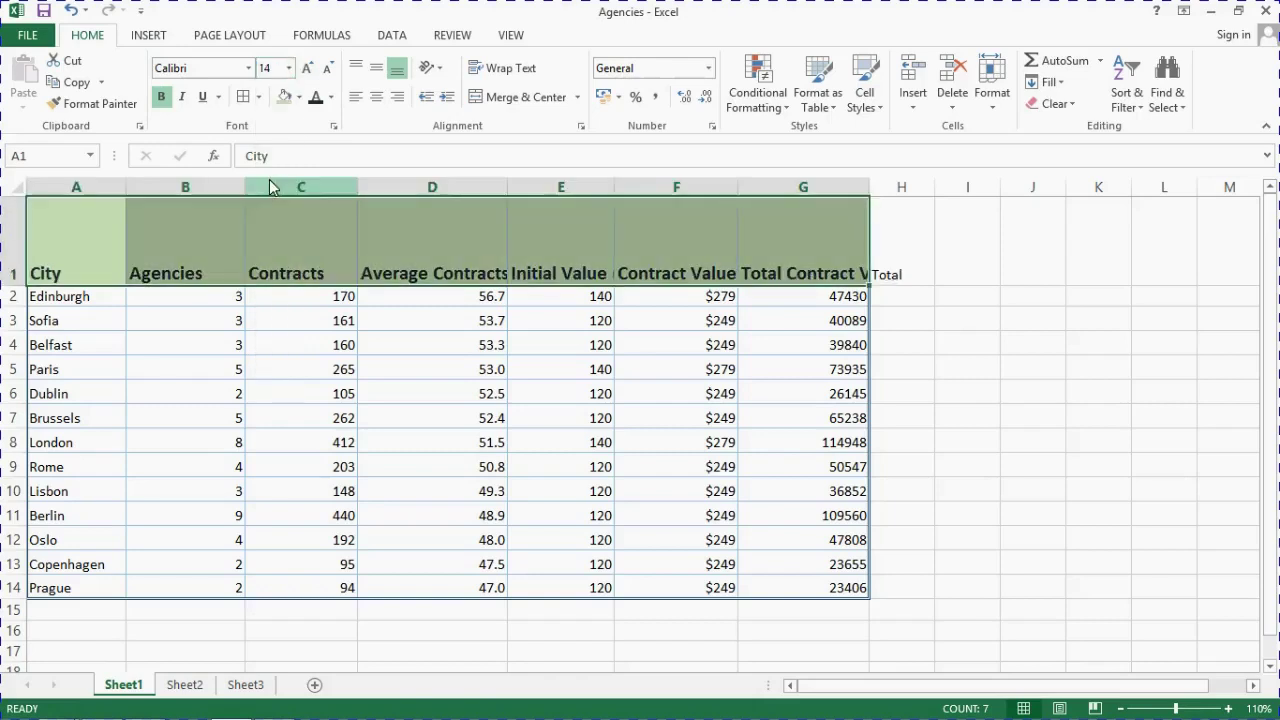
click(506, 70)
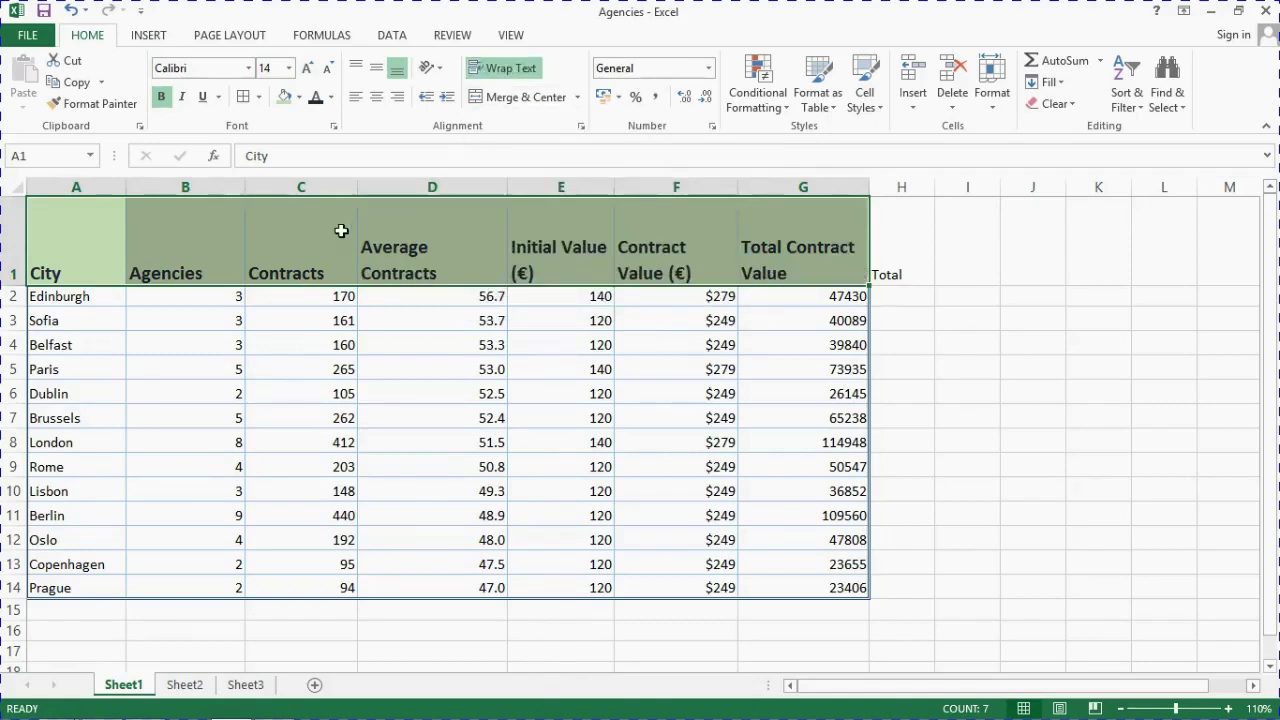
click(97, 255)
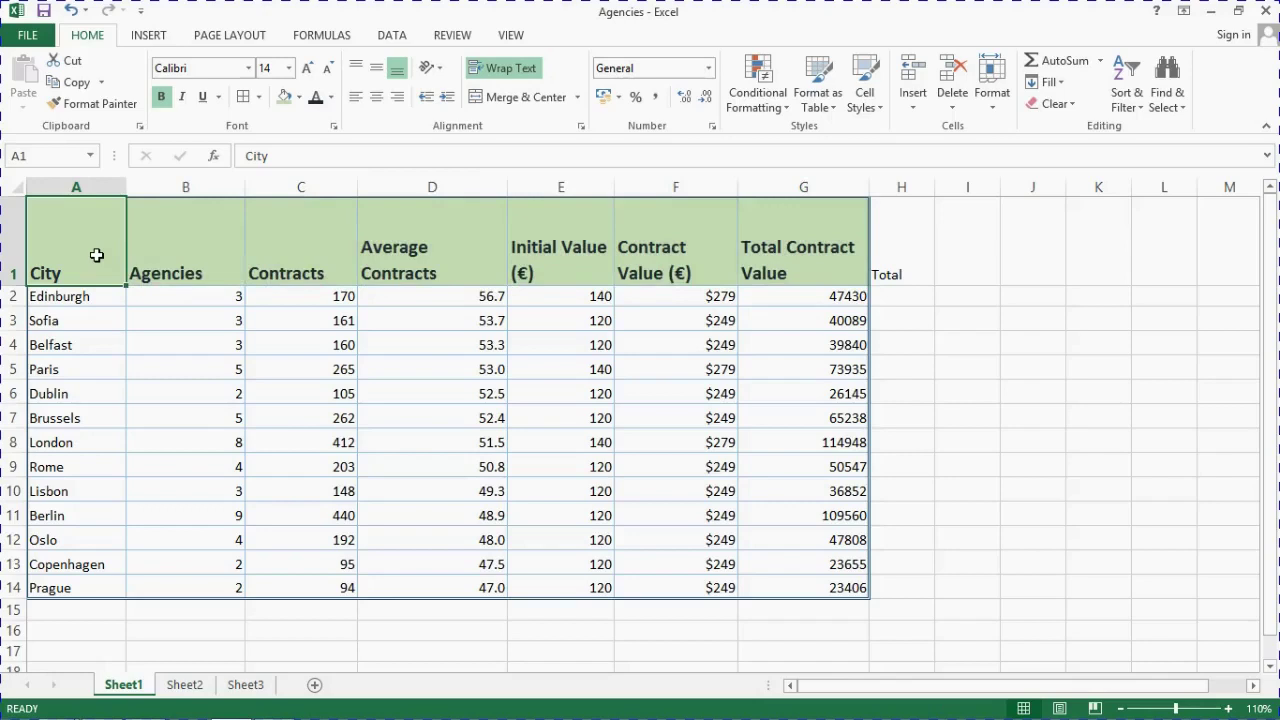
click(199, 255)
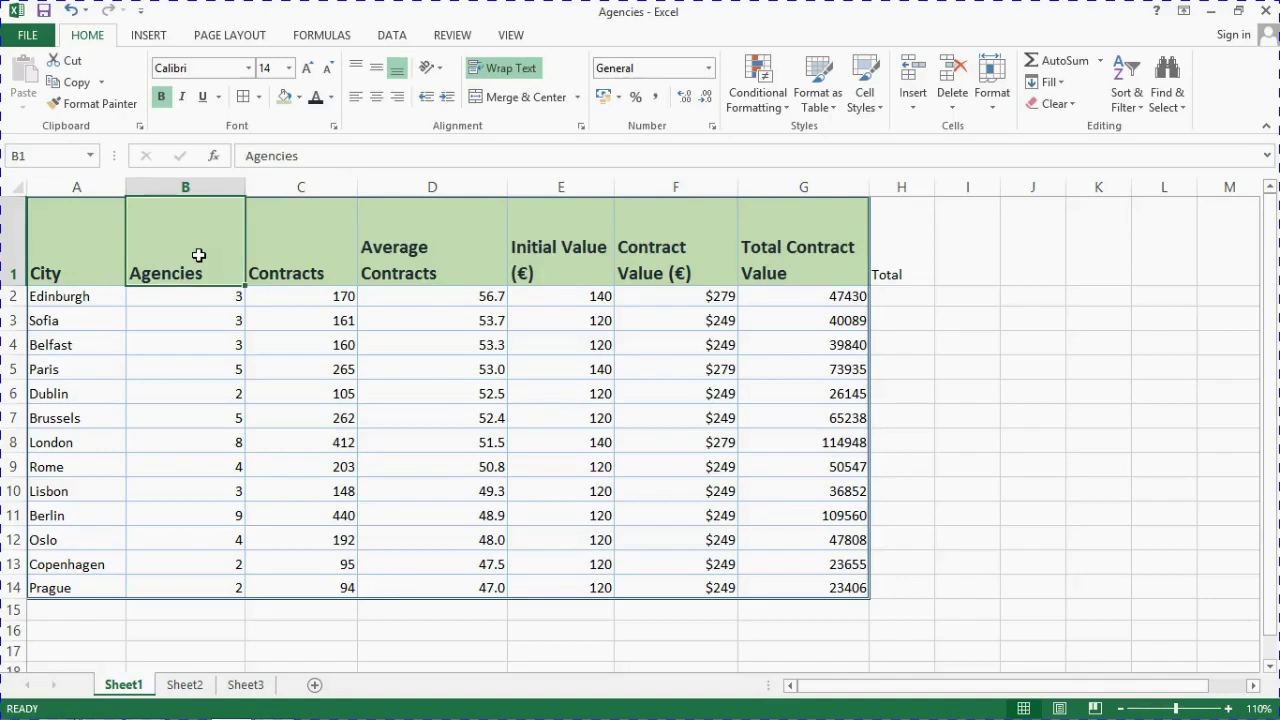
Step: Right-align the header text in cells B1 to G1
drag(199, 255, 803, 240)
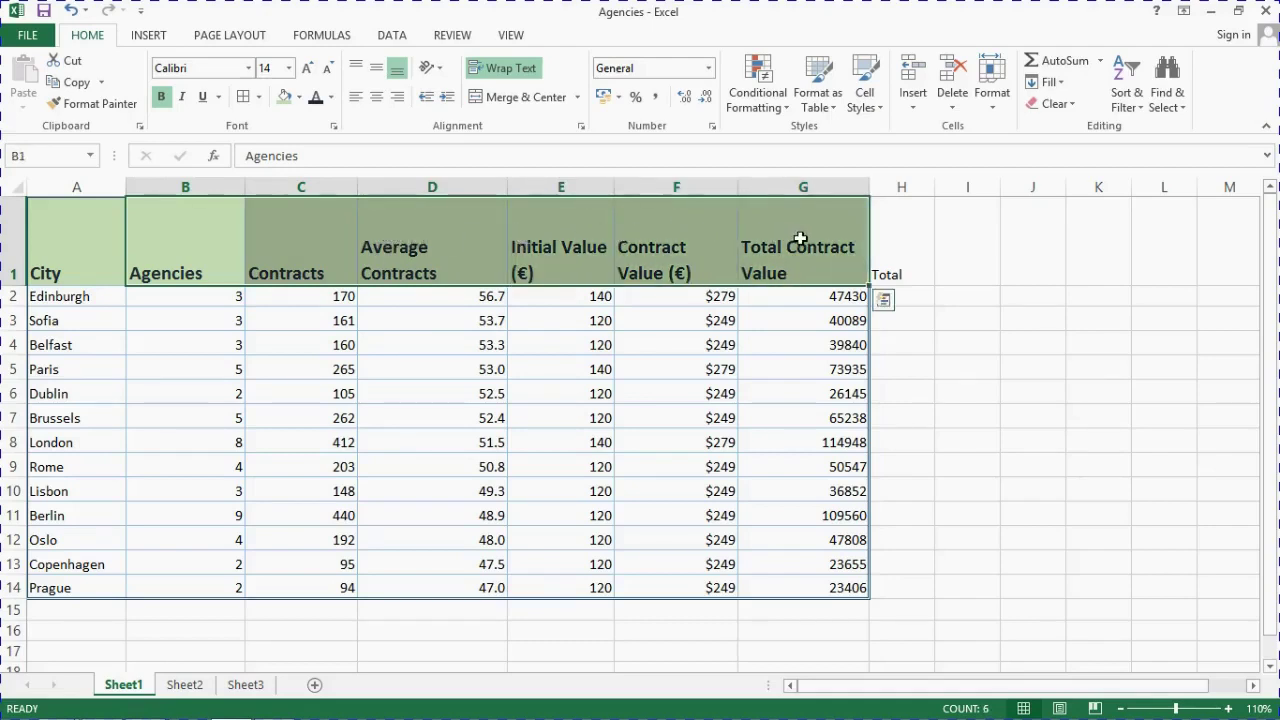
click(399, 97)
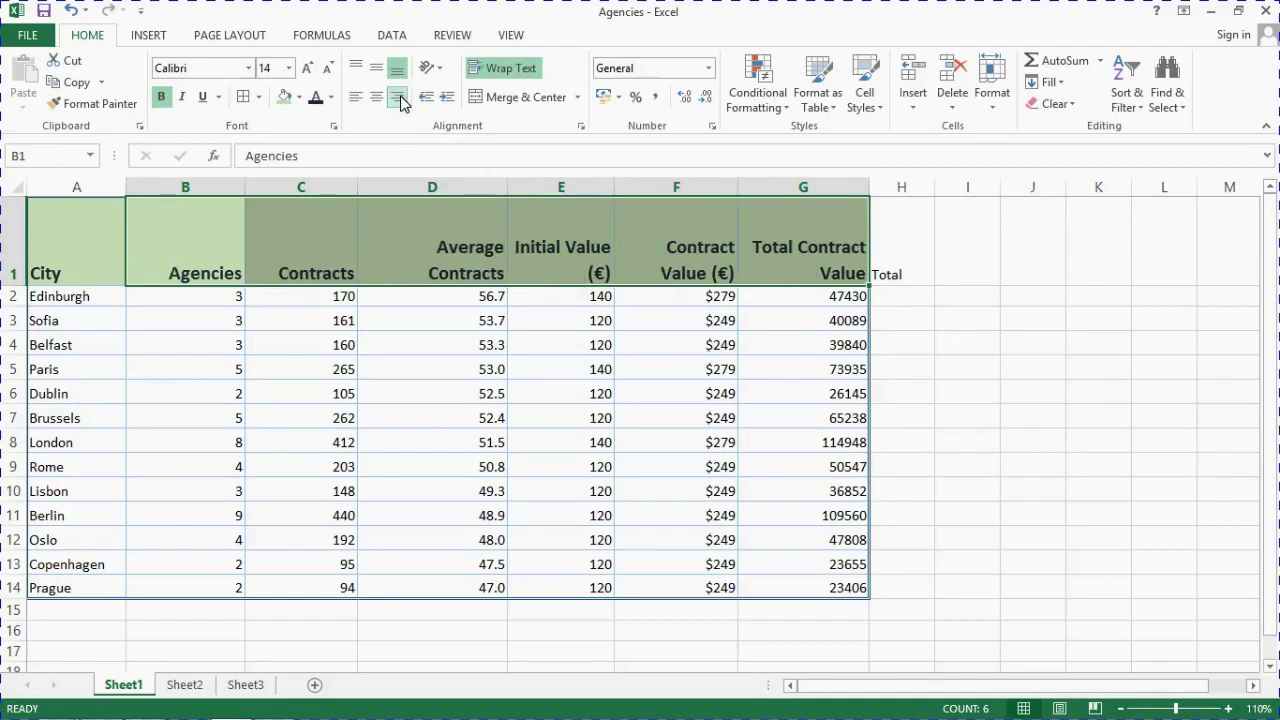
click(669, 523)
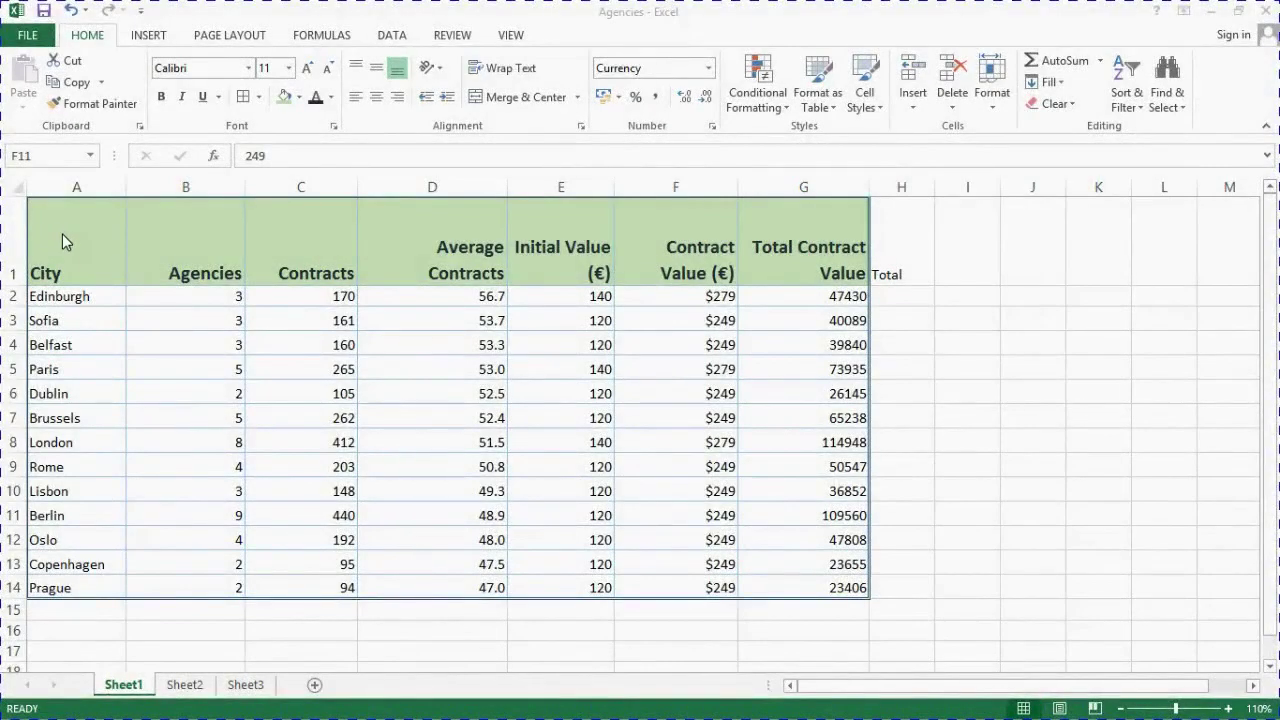
Step: Remove all borders from the table range A1 to G14
drag(62, 234, 791, 582)
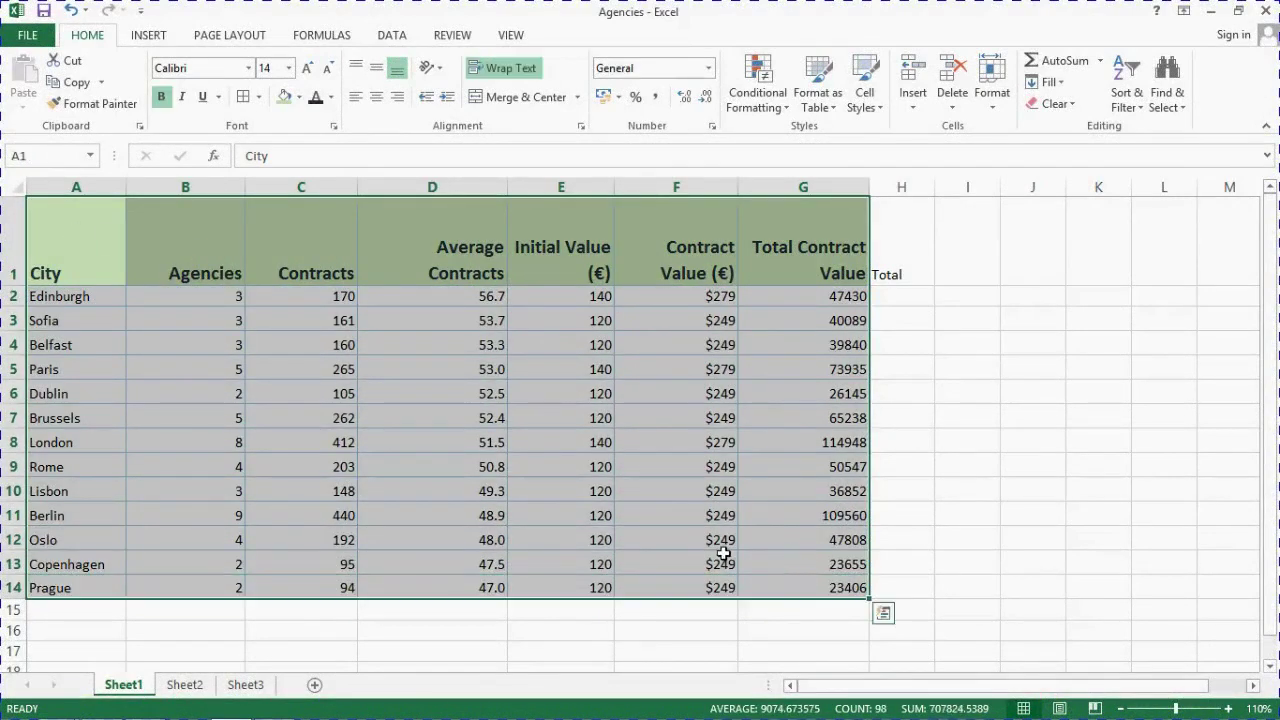
click(261, 97)
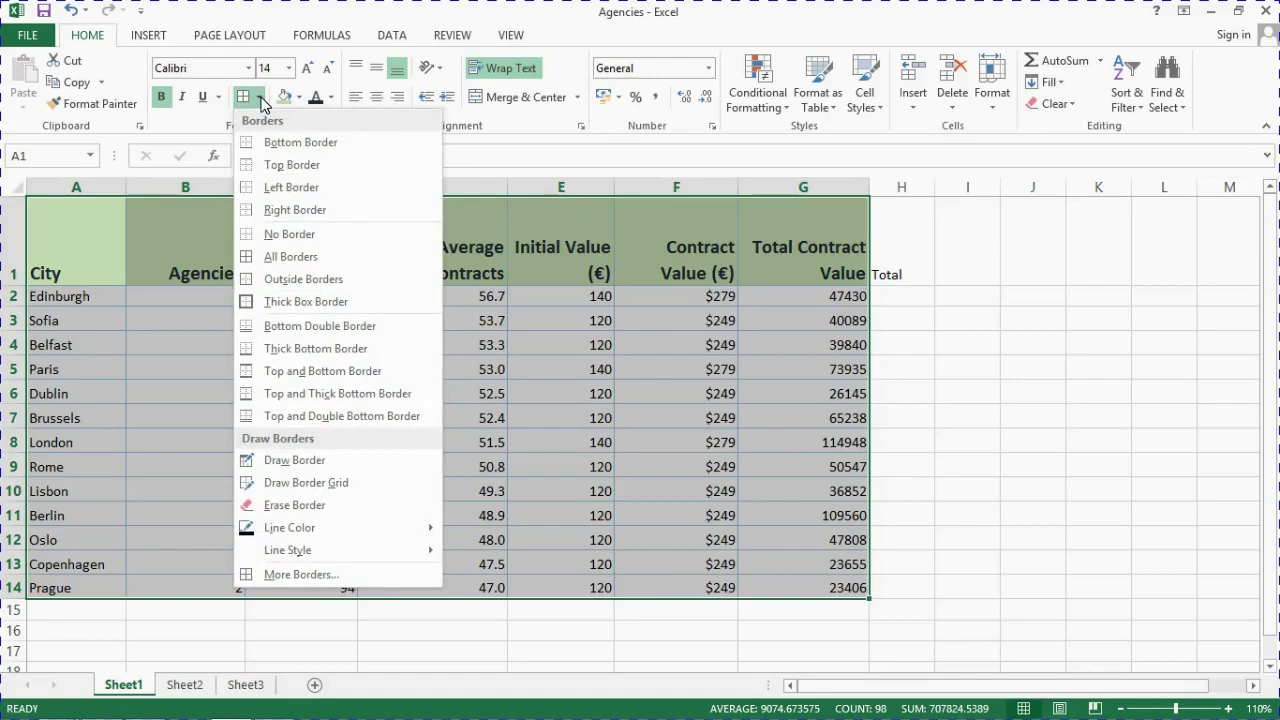
click(279, 236)
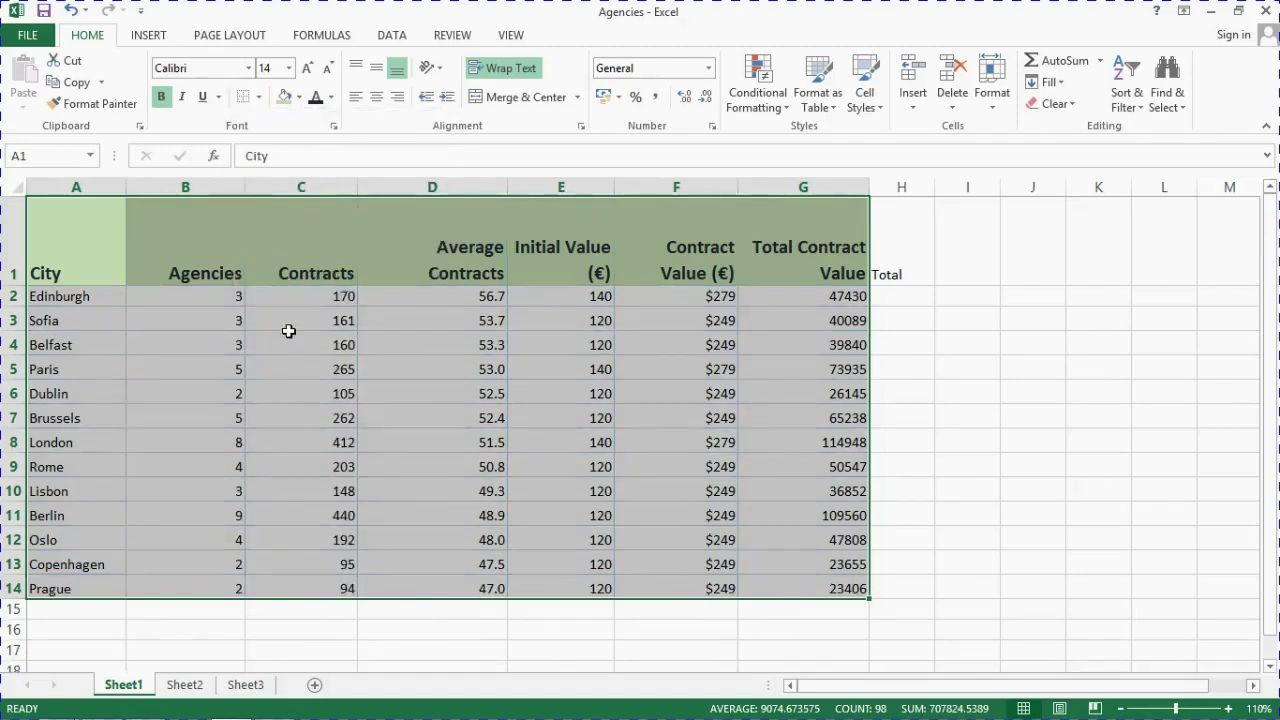
click(289, 338)
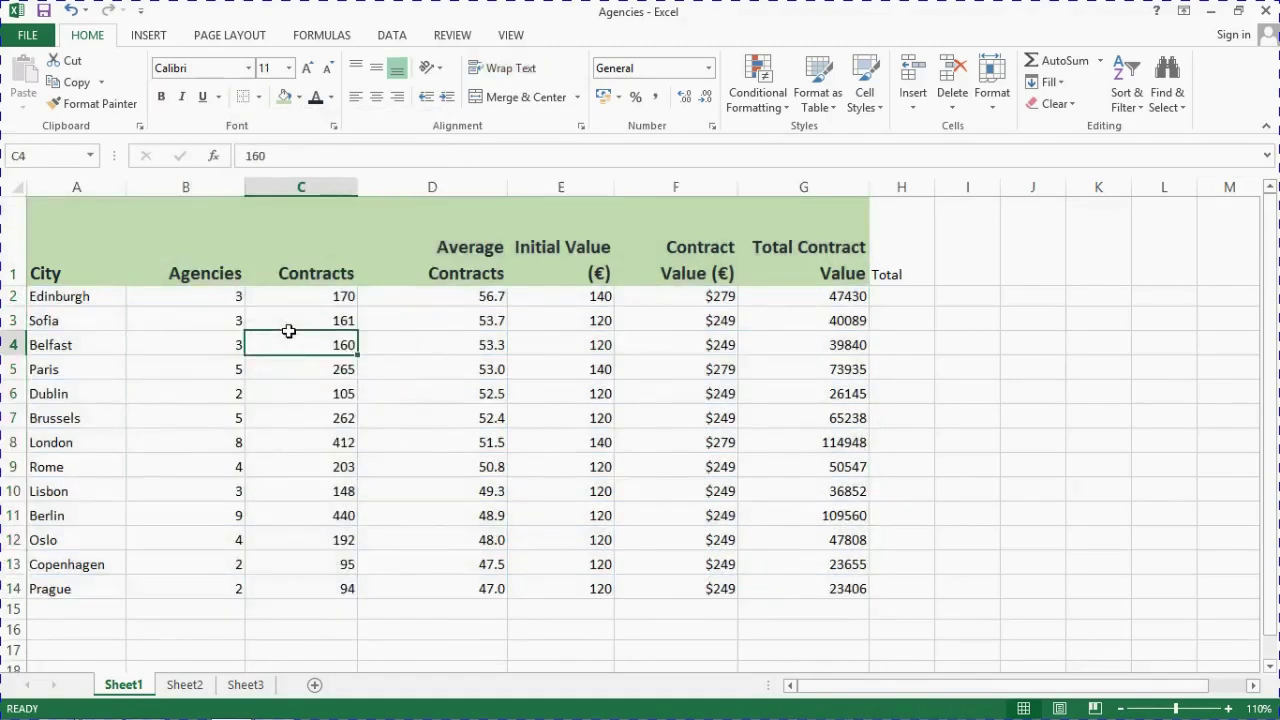
click(968, 561)
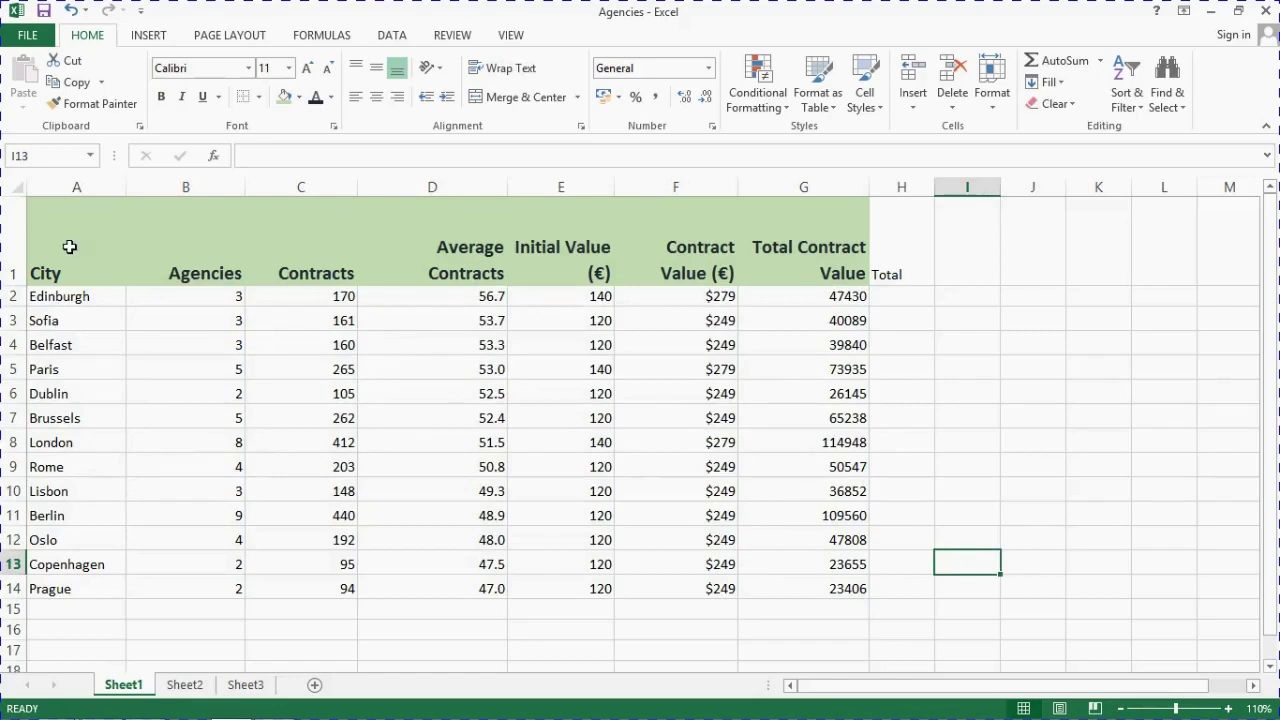
Step: Preview the available cell styles on header cells A1 to G1 and look over the table style gallery without applying anything
drag(59, 247, 797, 220)
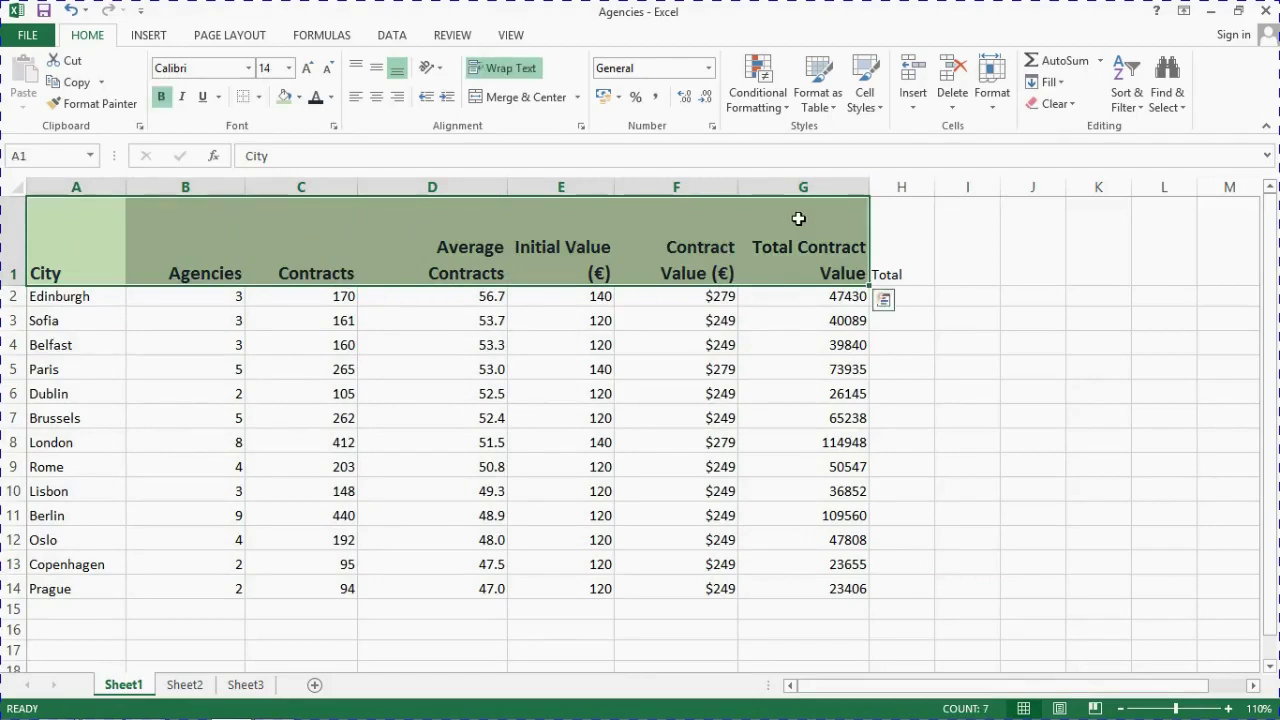
click(880, 110)
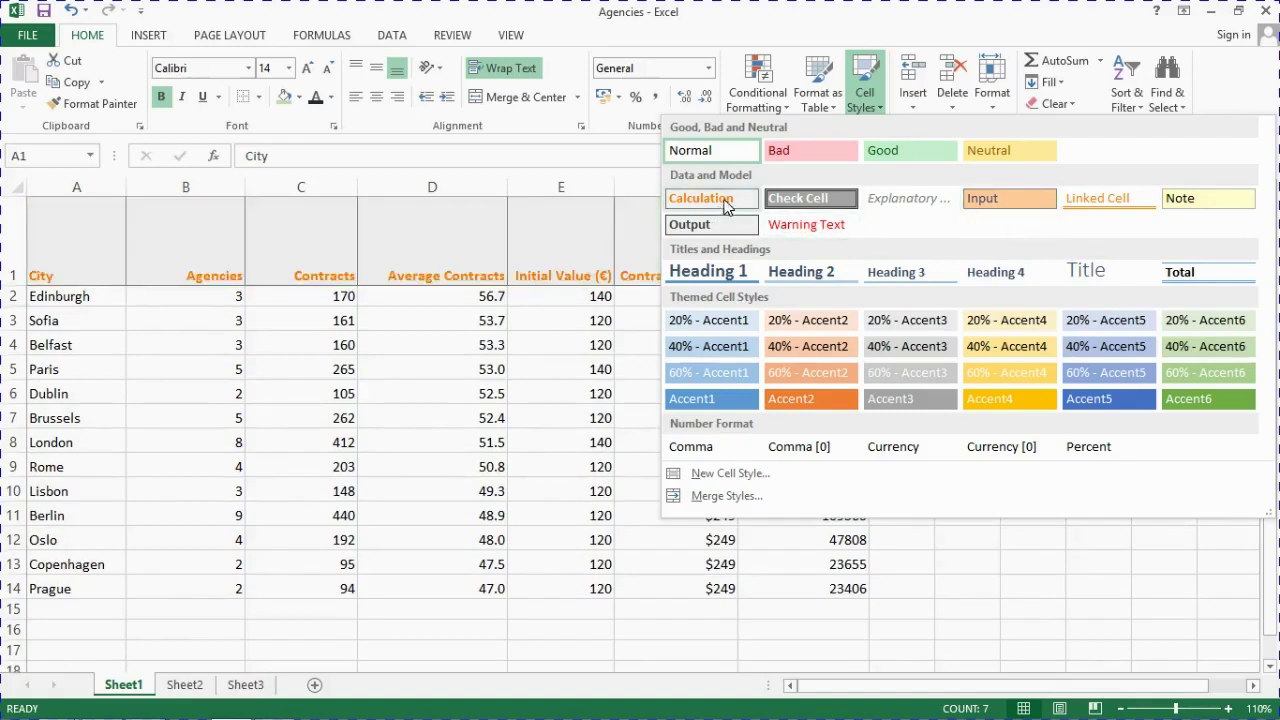
click(831, 106)
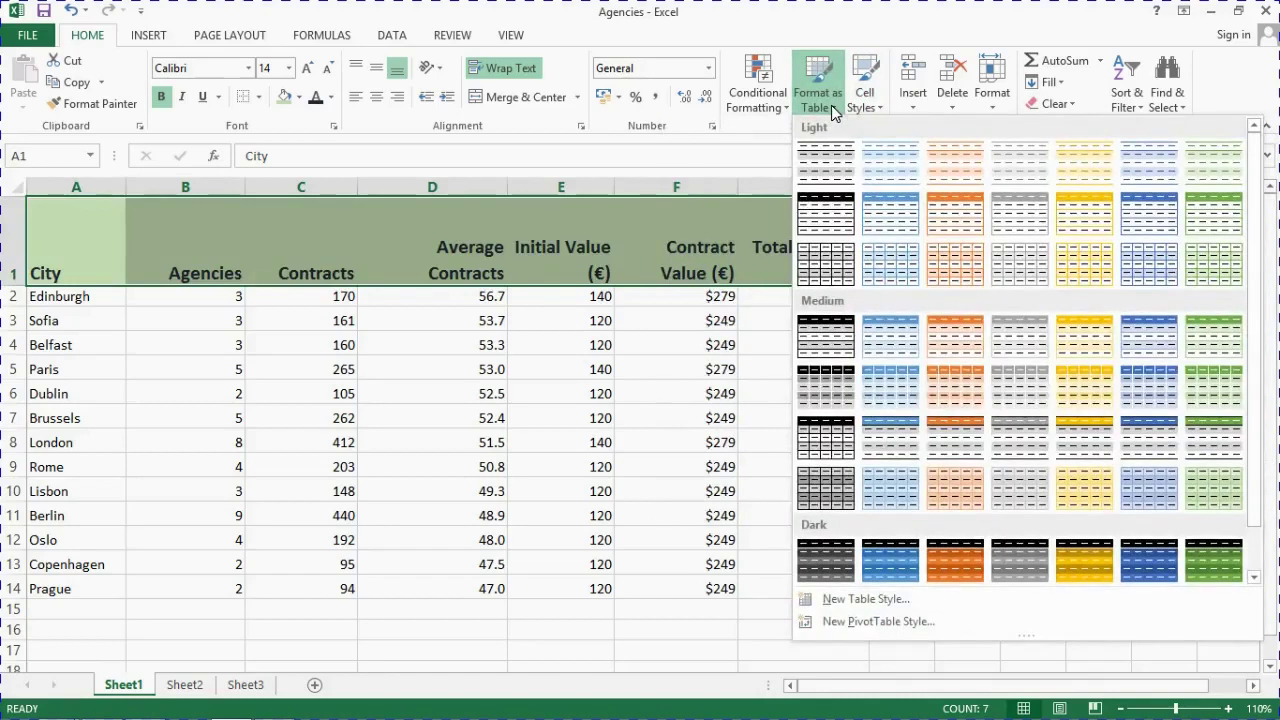
click(614, 259)
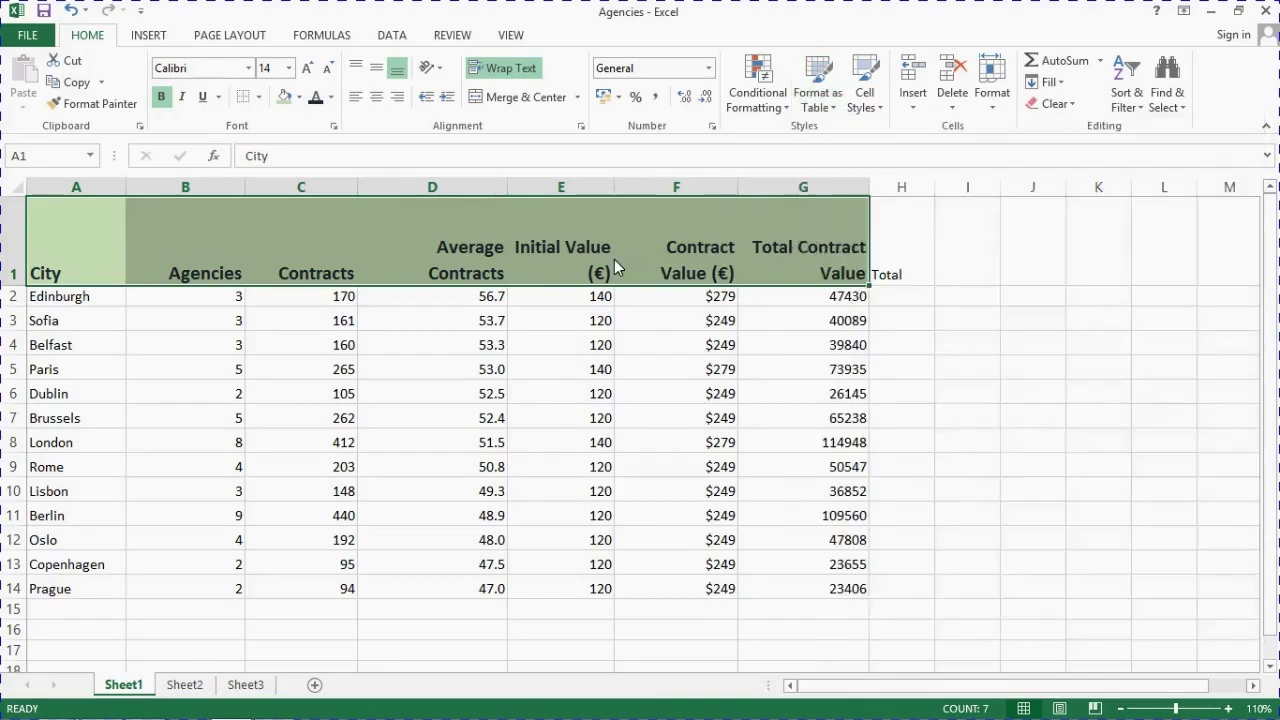
Step: Format the range A1 to G14 as a table with headers, using the orange style in the last row of the Medium group
click(90, 234)
drag(205, 270, 796, 582)
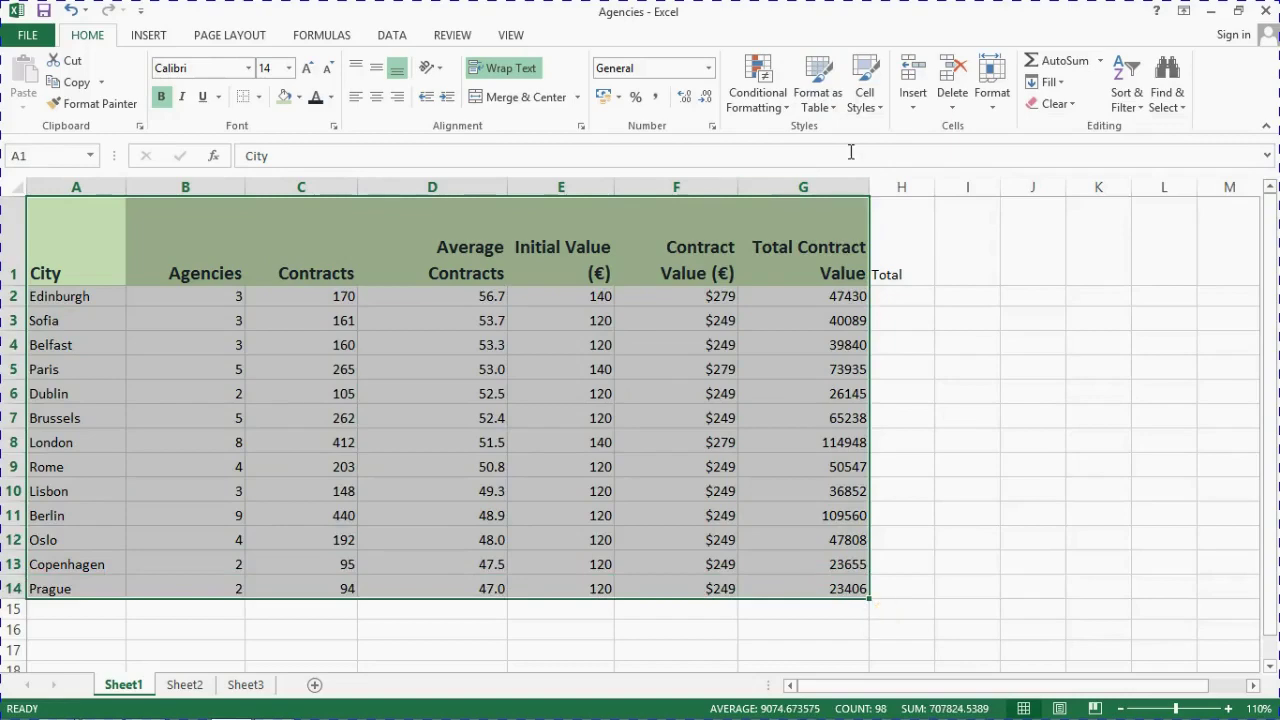
click(834, 103)
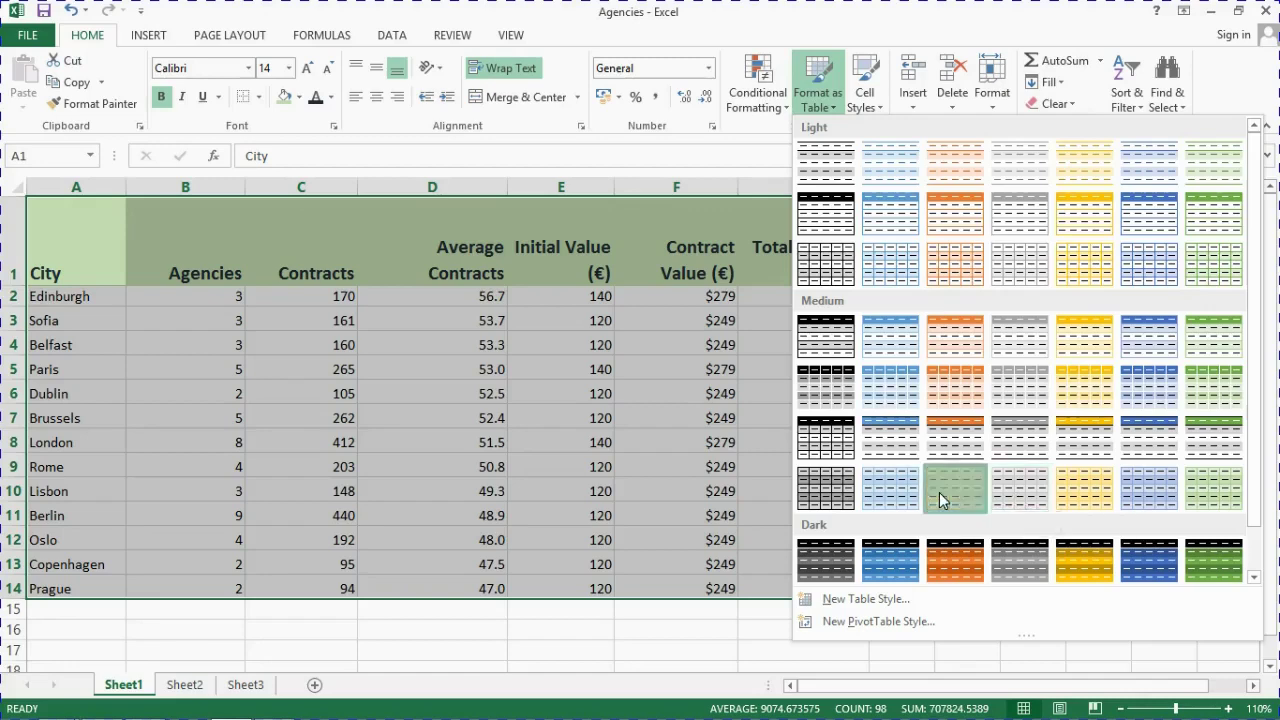
click(939, 492)
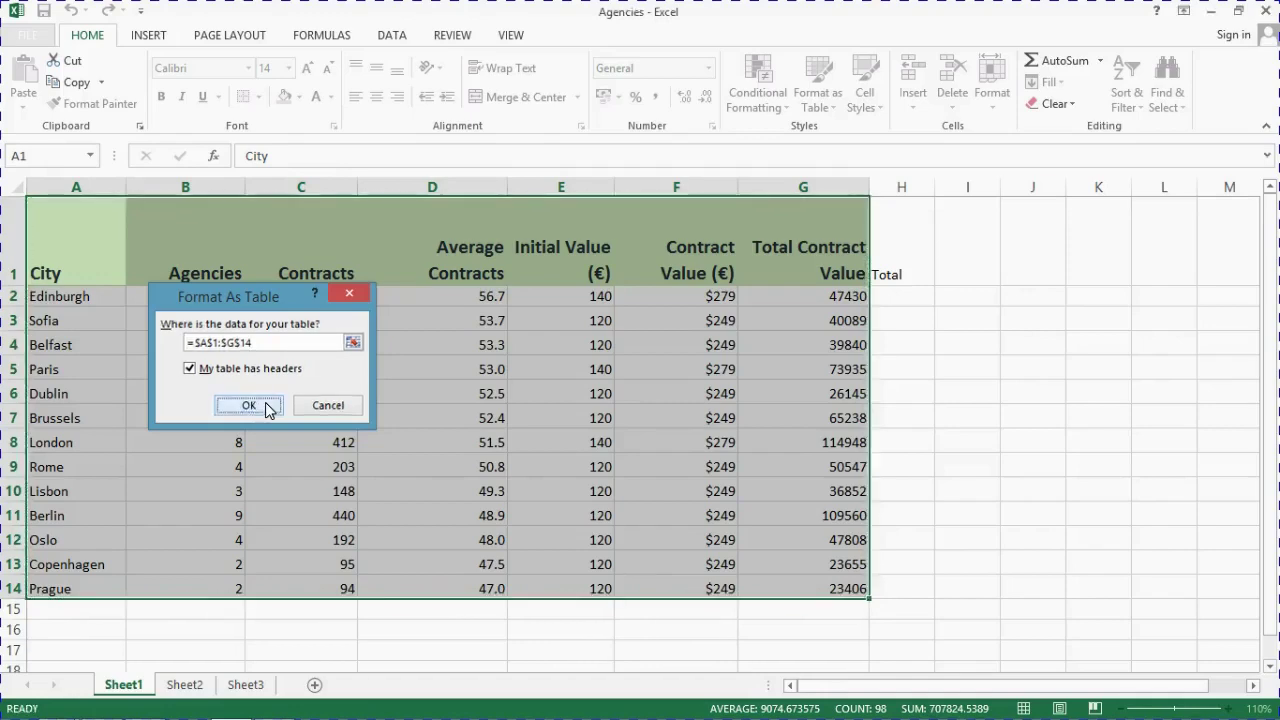
click(249, 405)
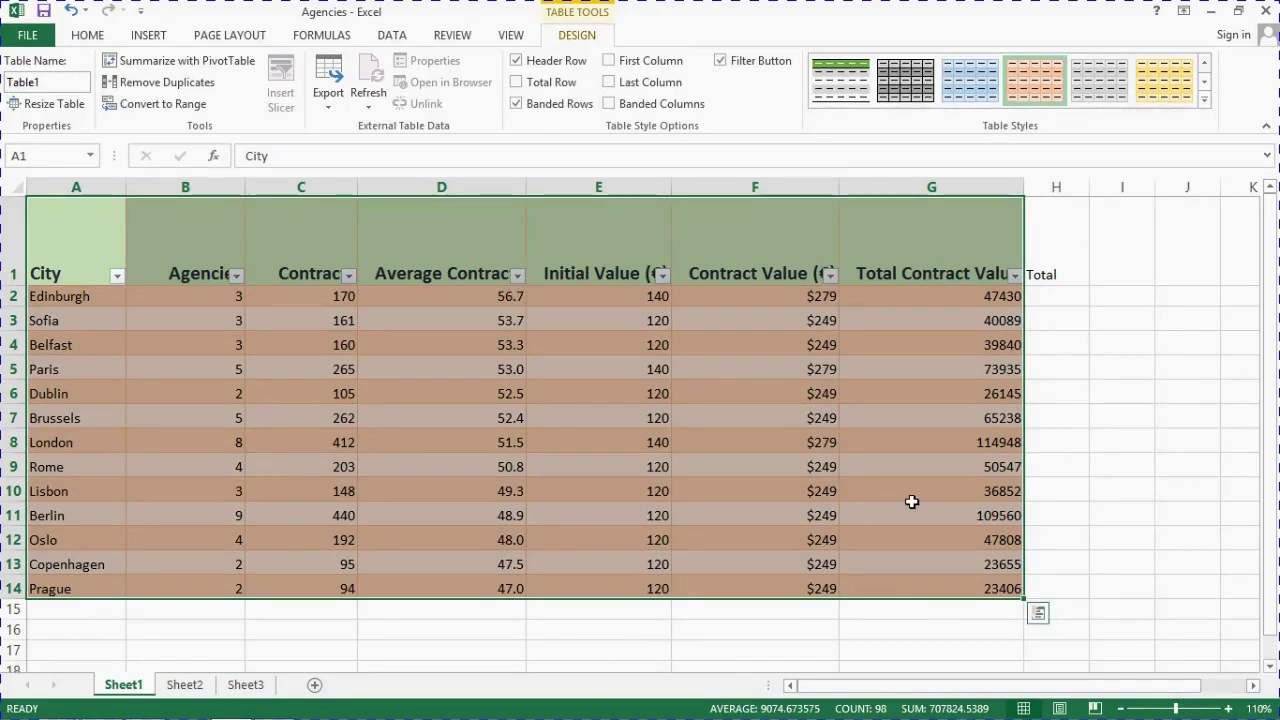
click(848, 625)
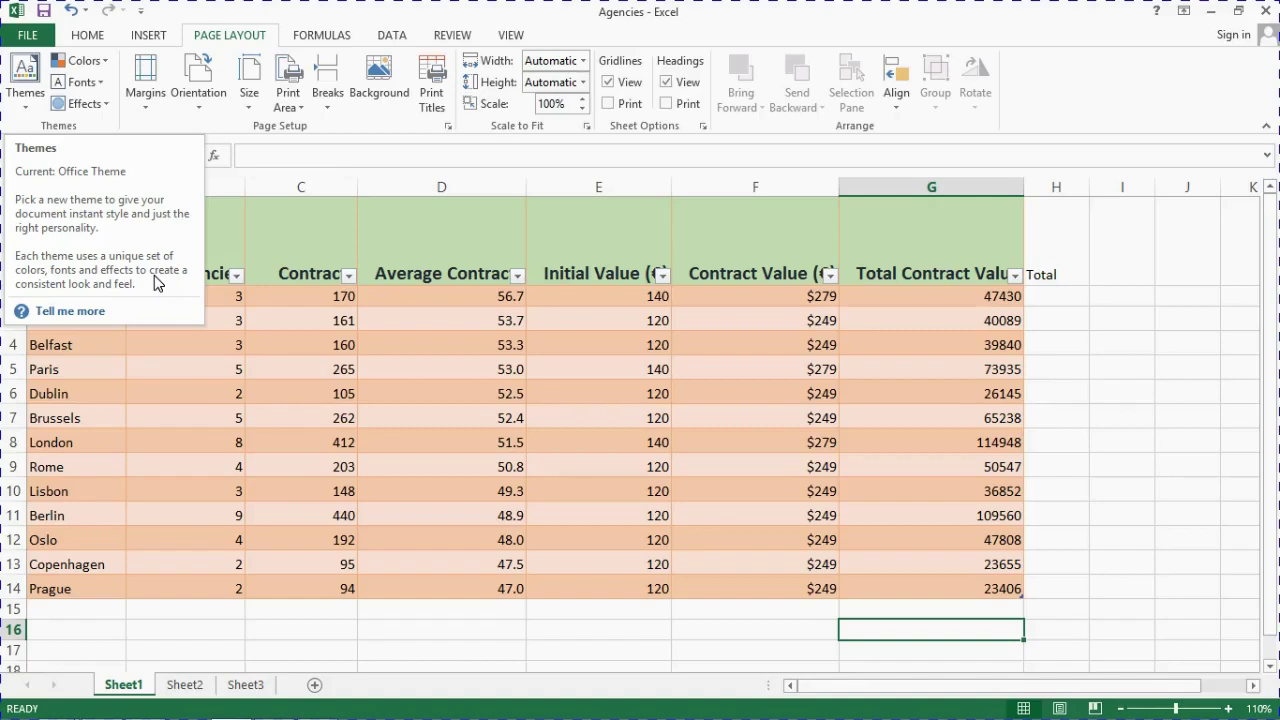
Step: Look through the workbook's theme fonts, theme effects and the gallery of complete themes without changing the current theme
click(105, 65)
click(105, 65)
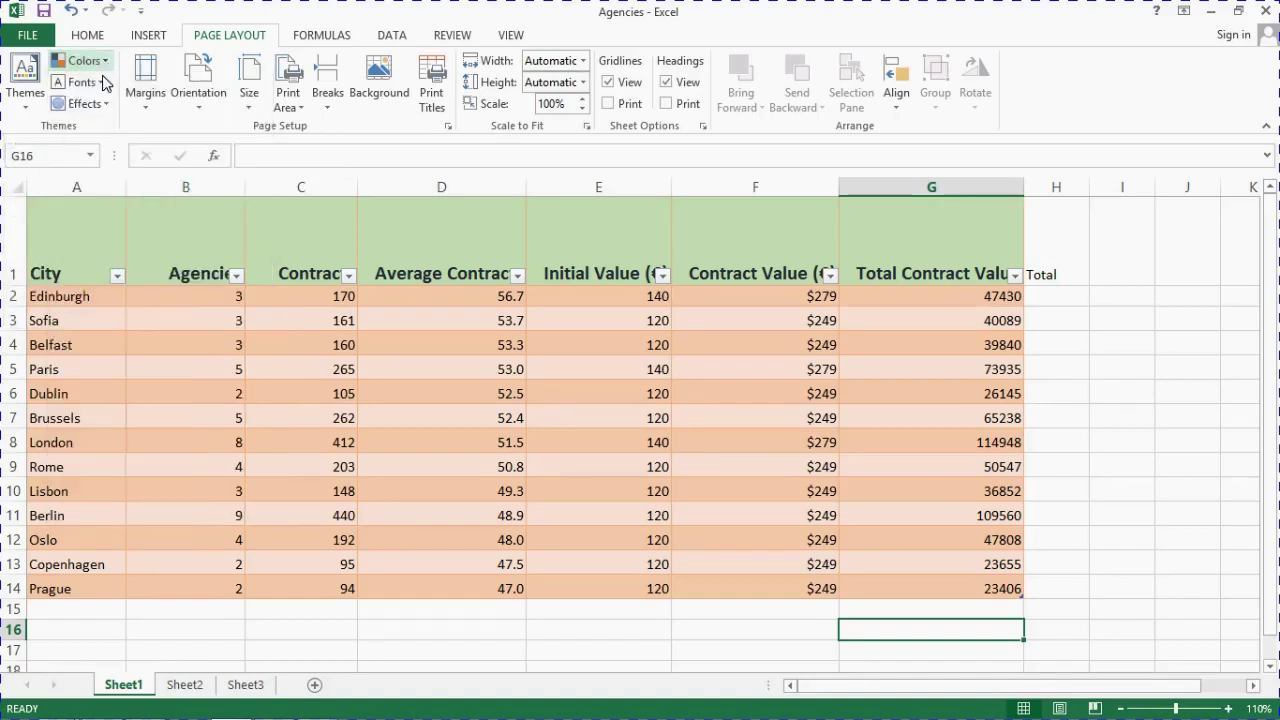
click(100, 84)
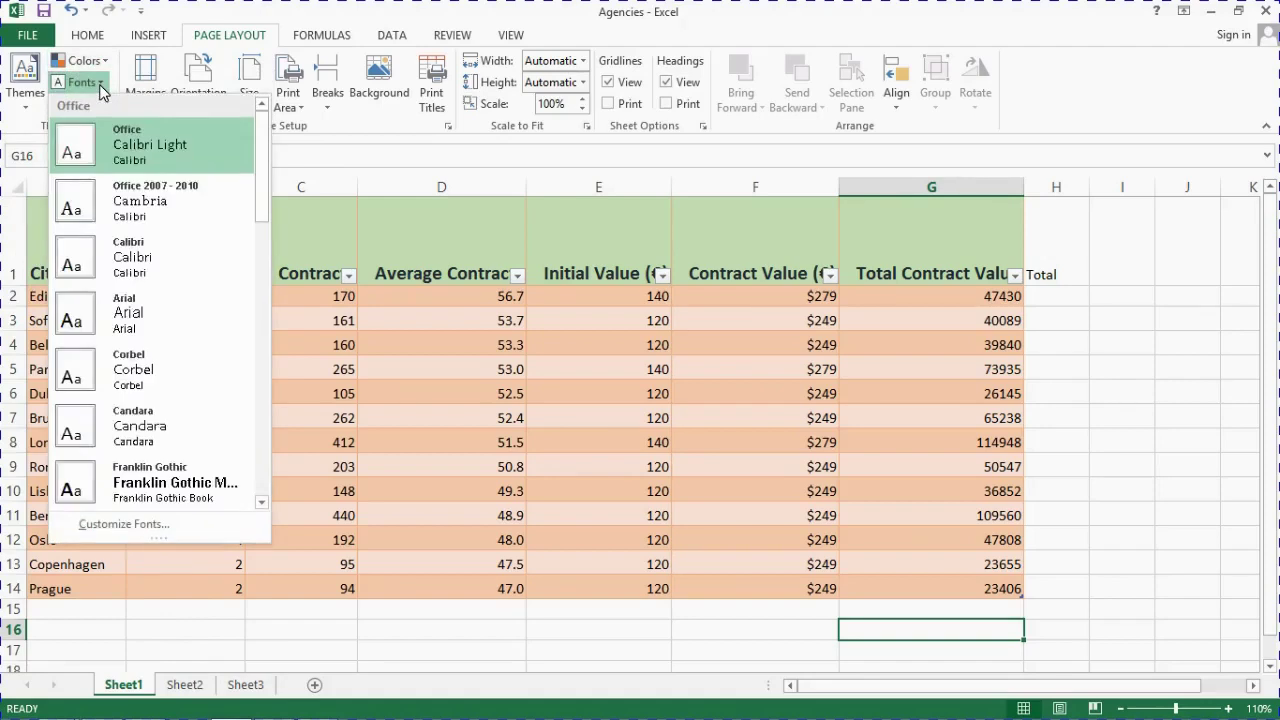
click(100, 86)
click(104, 103)
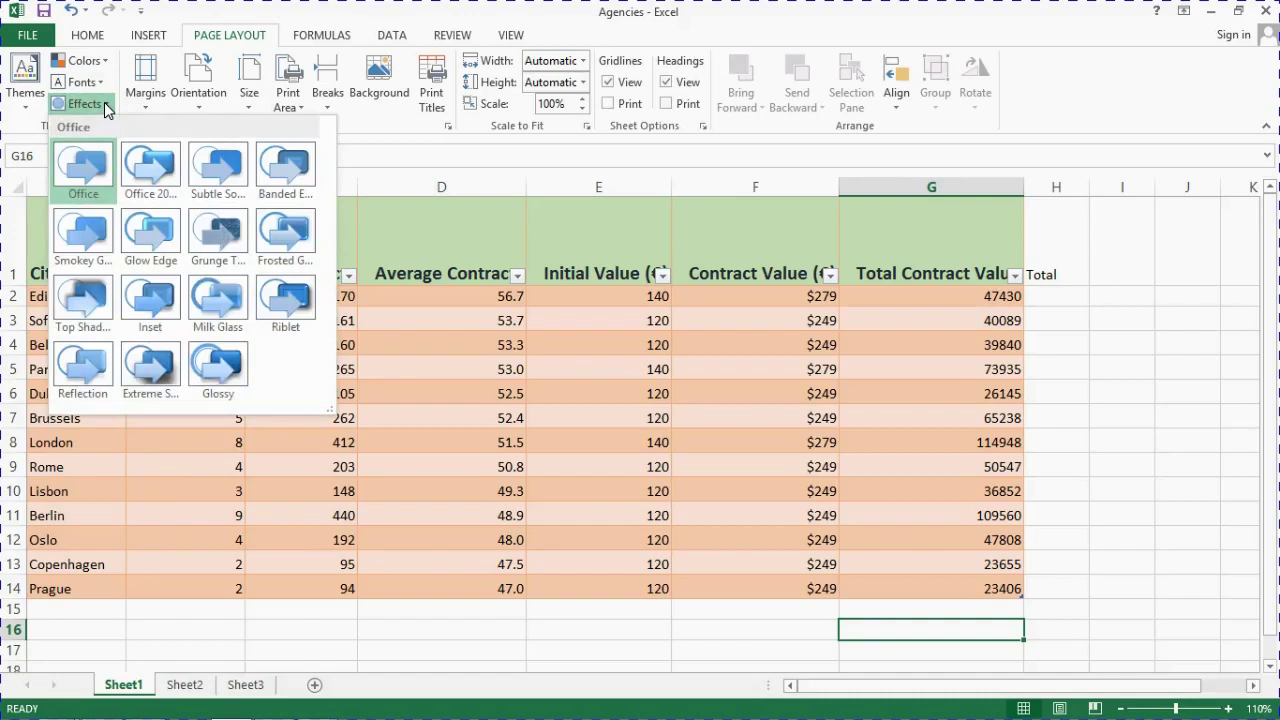
click(26, 106)
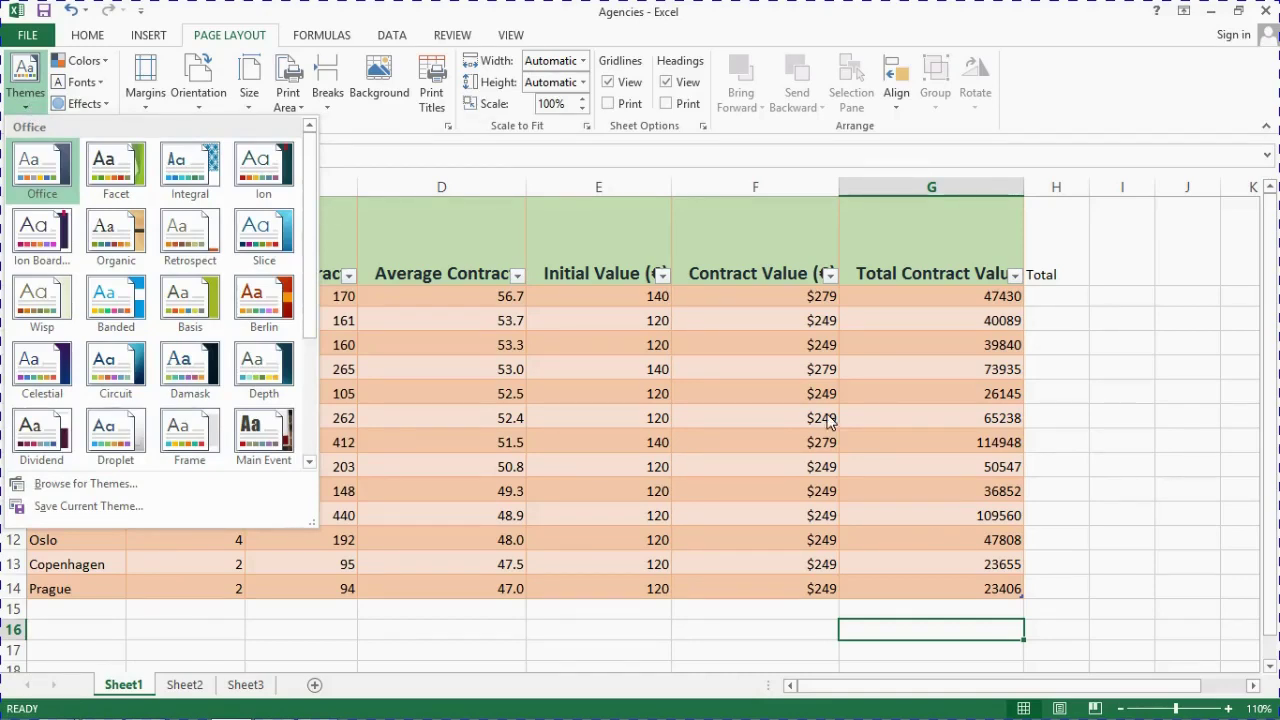
click(1117, 441)
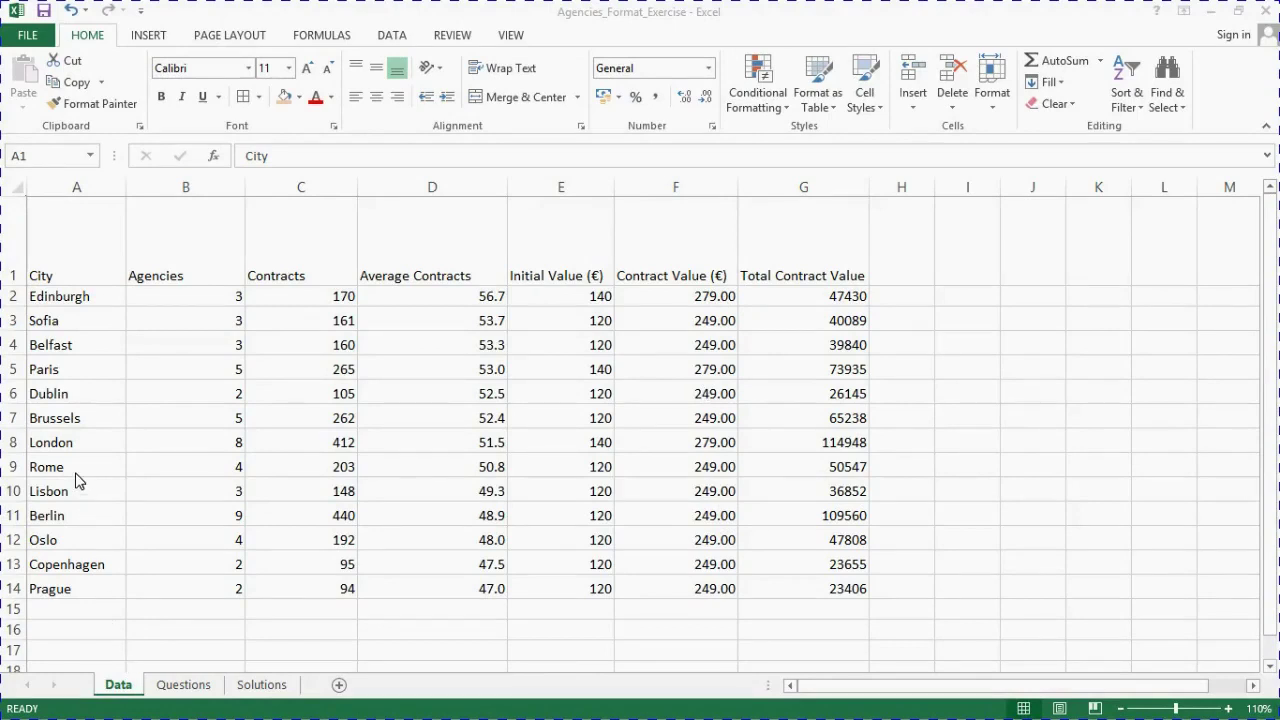
Step: Review the formatting tasks on the Questions sheet and the finished table on the Solutions sheet of the Agencies_Format_Exercise workbook
click(176, 688)
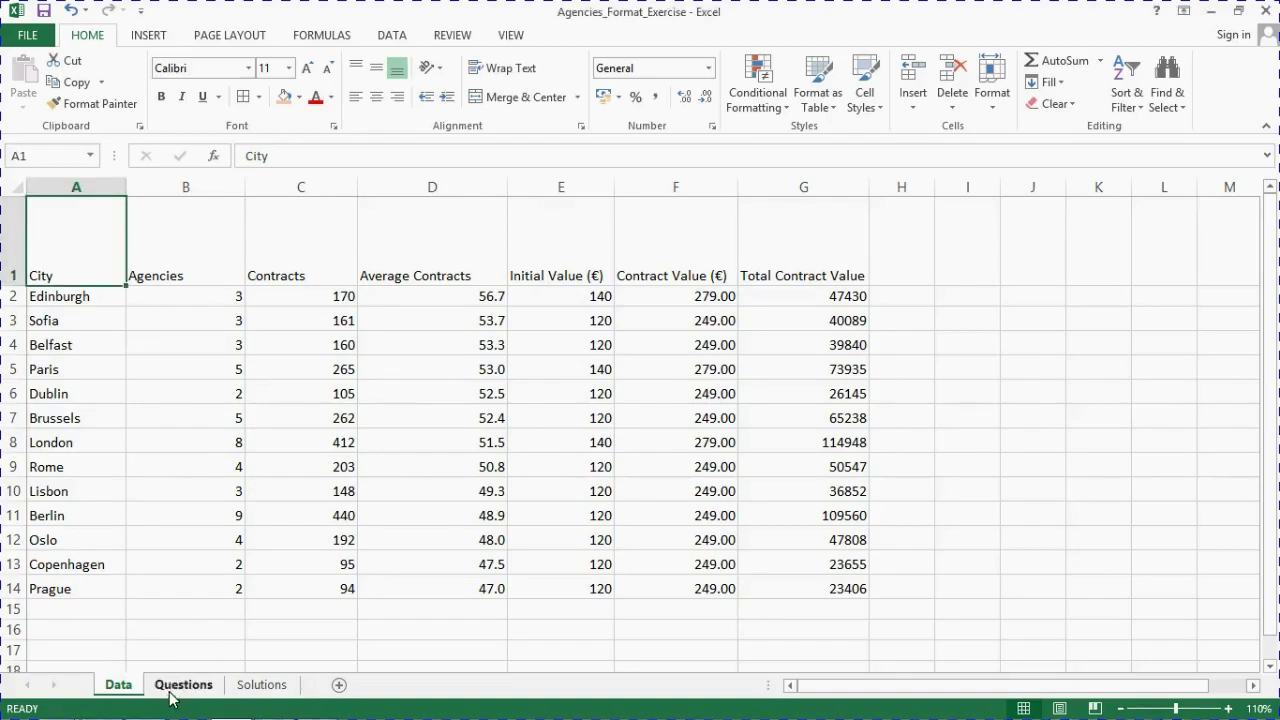
click(171, 690)
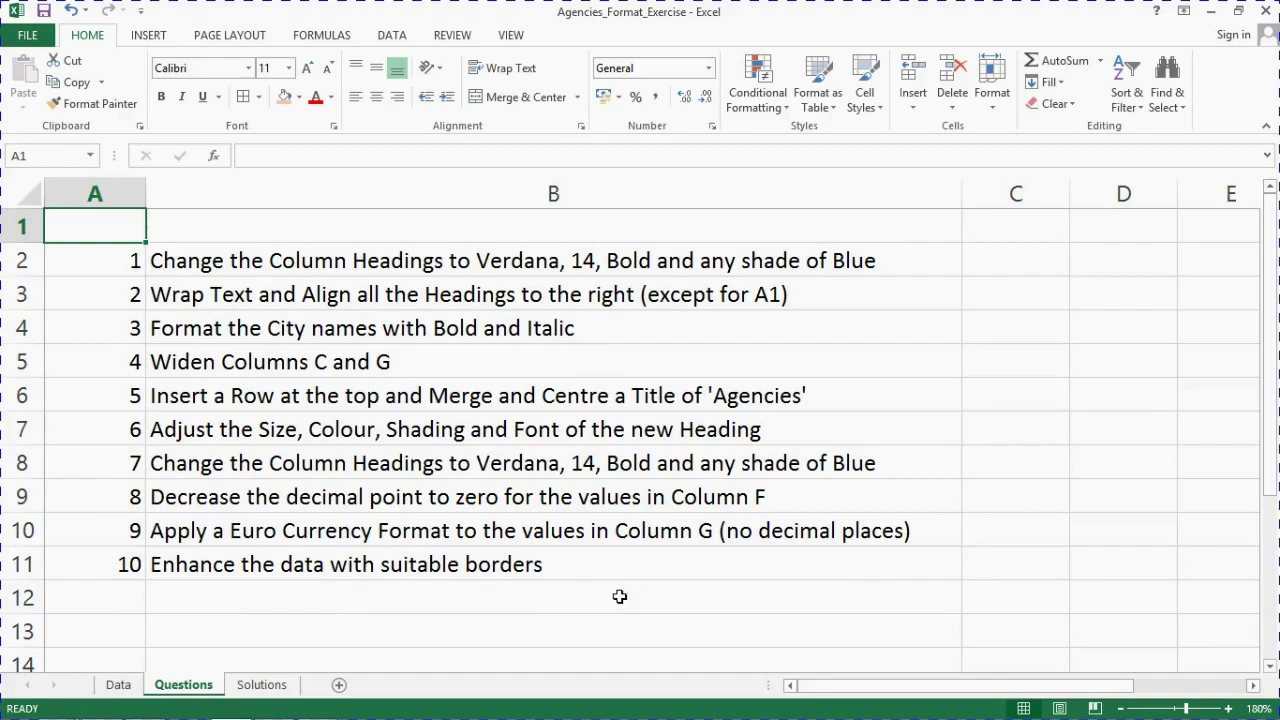
click(262, 685)
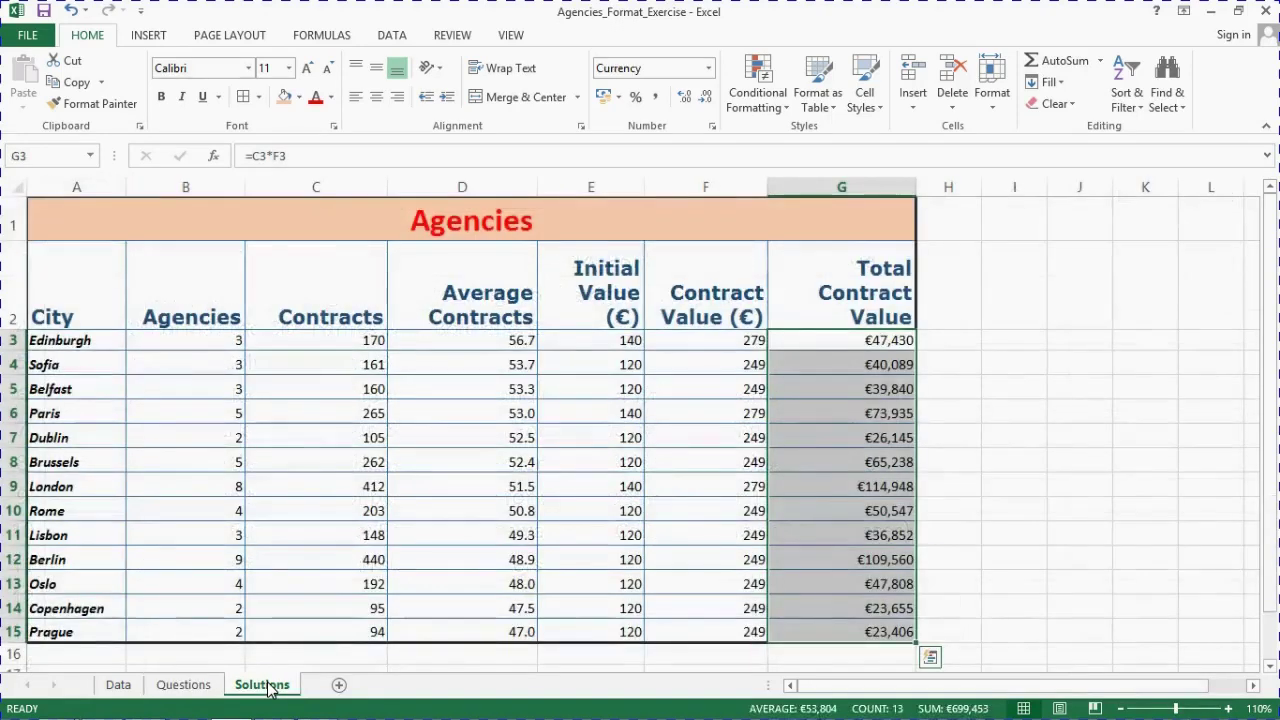
click(567, 531)
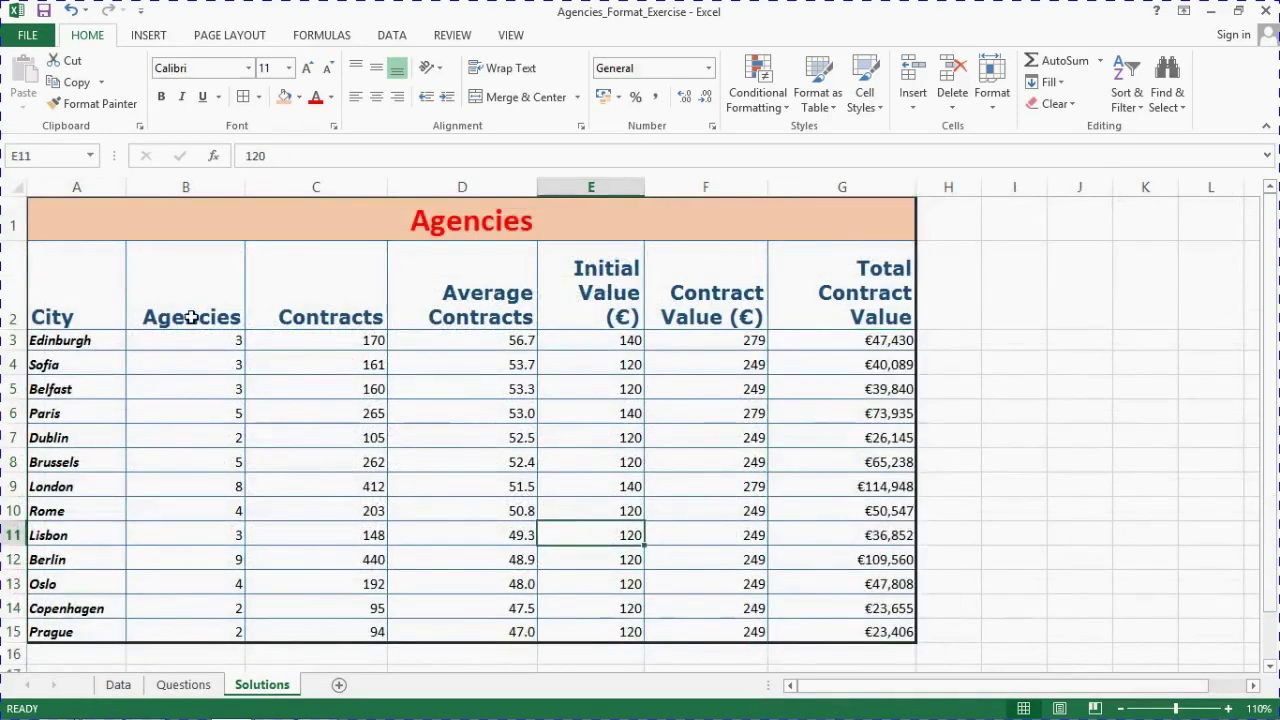
click(257, 222)
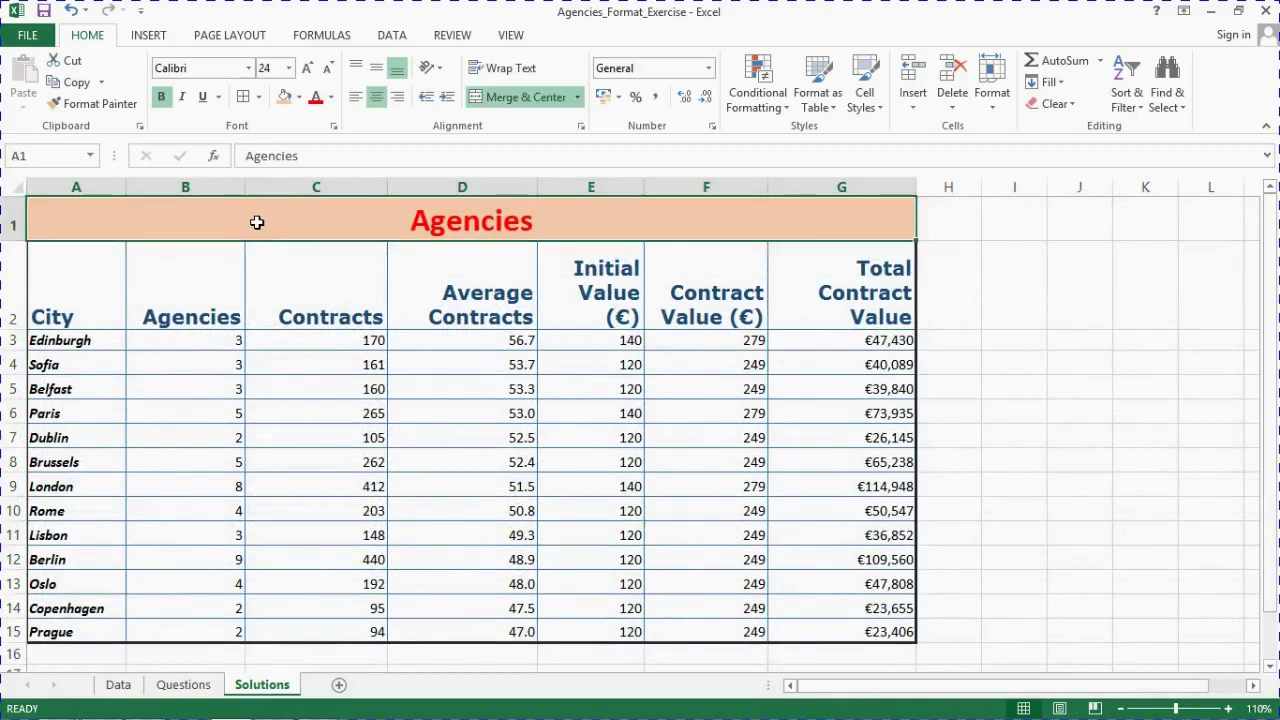